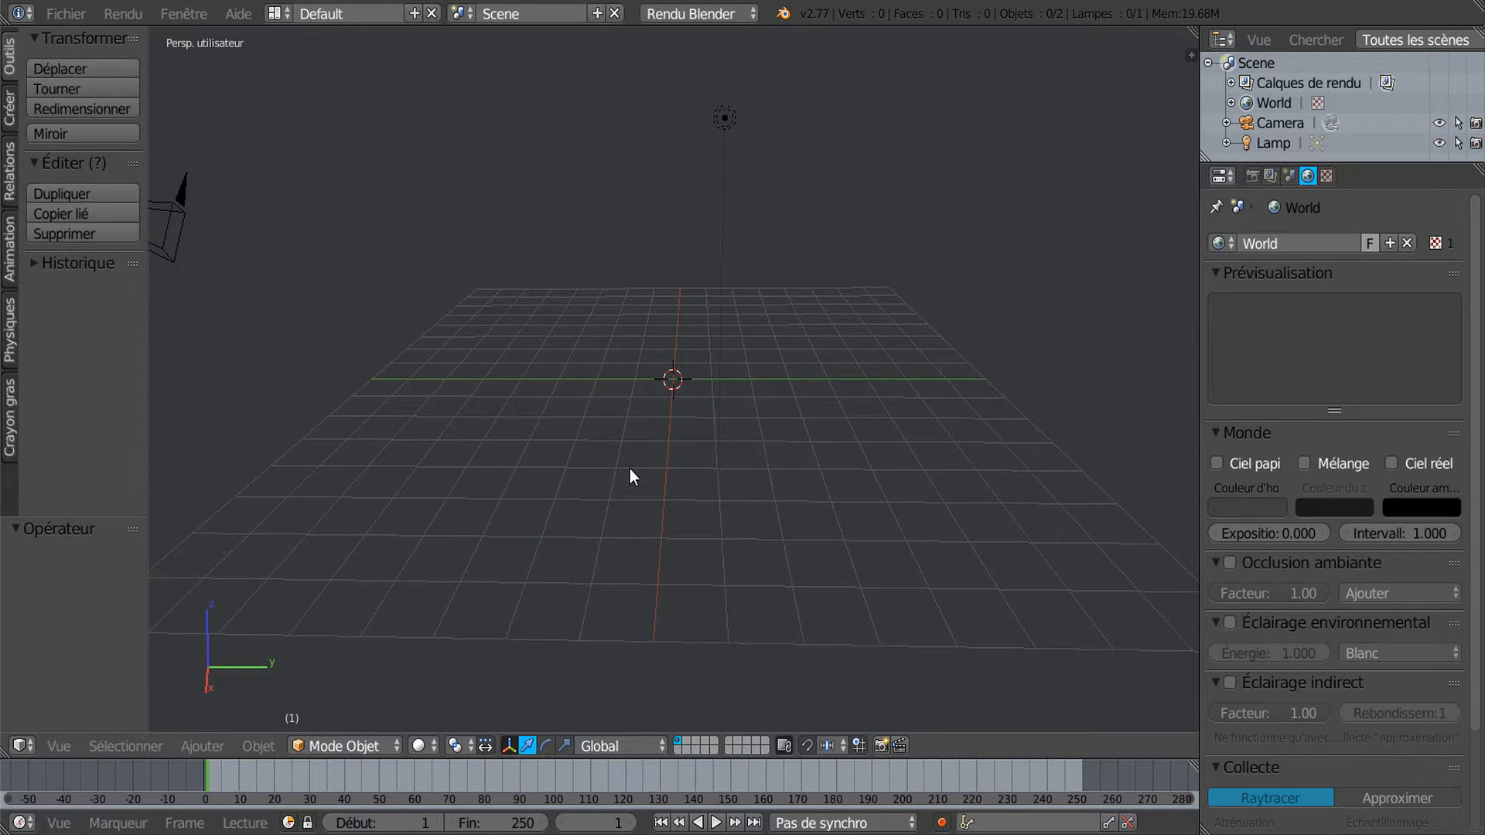
Add an icosphere mesh at the scene origin while viewing from above
middle_click_drag(641, 473, 656, 590)
key("KP_7")
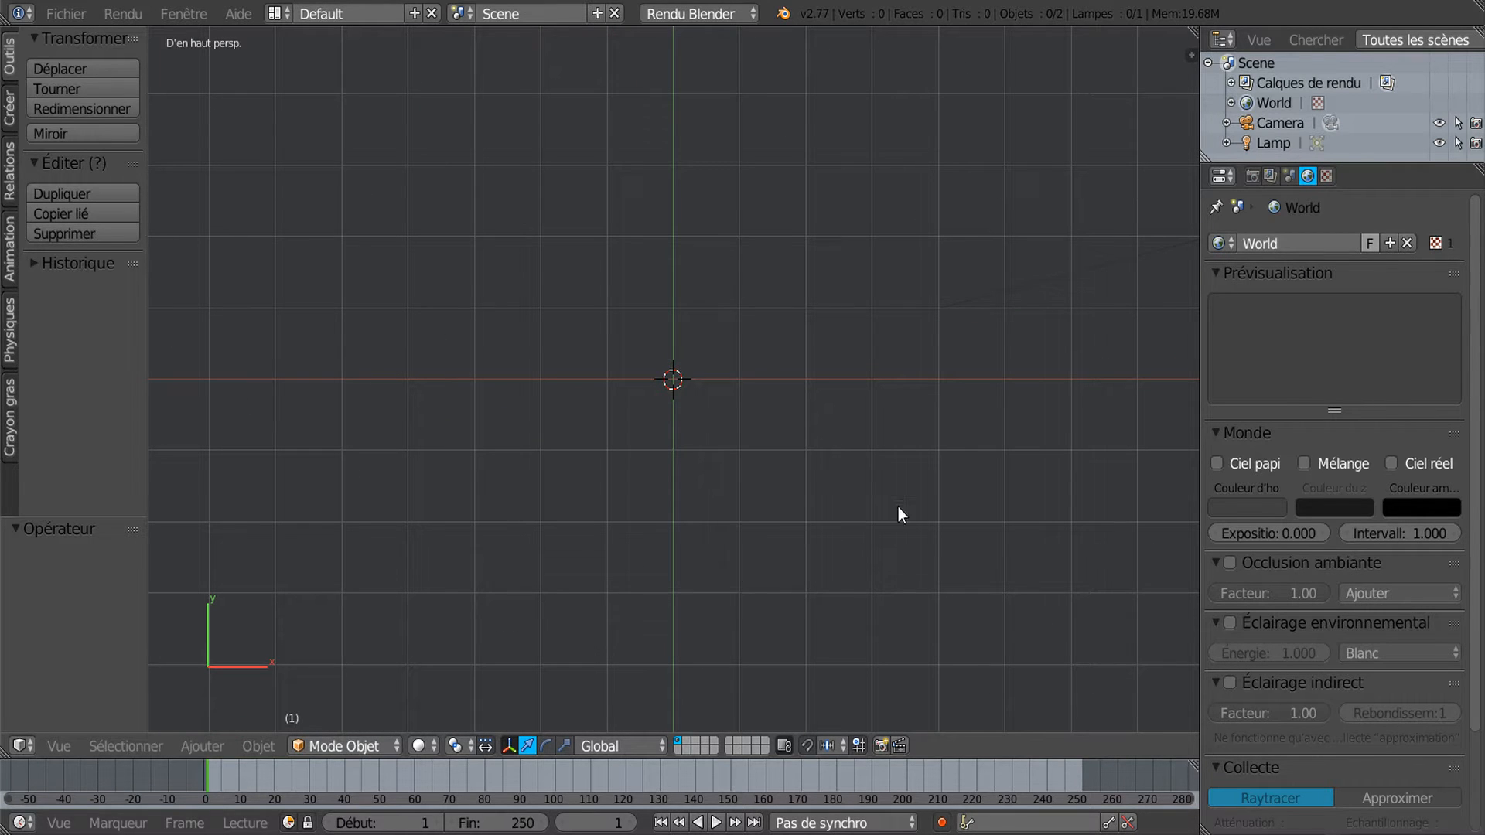
left_click_drag(1200, 429, 1306, 425)
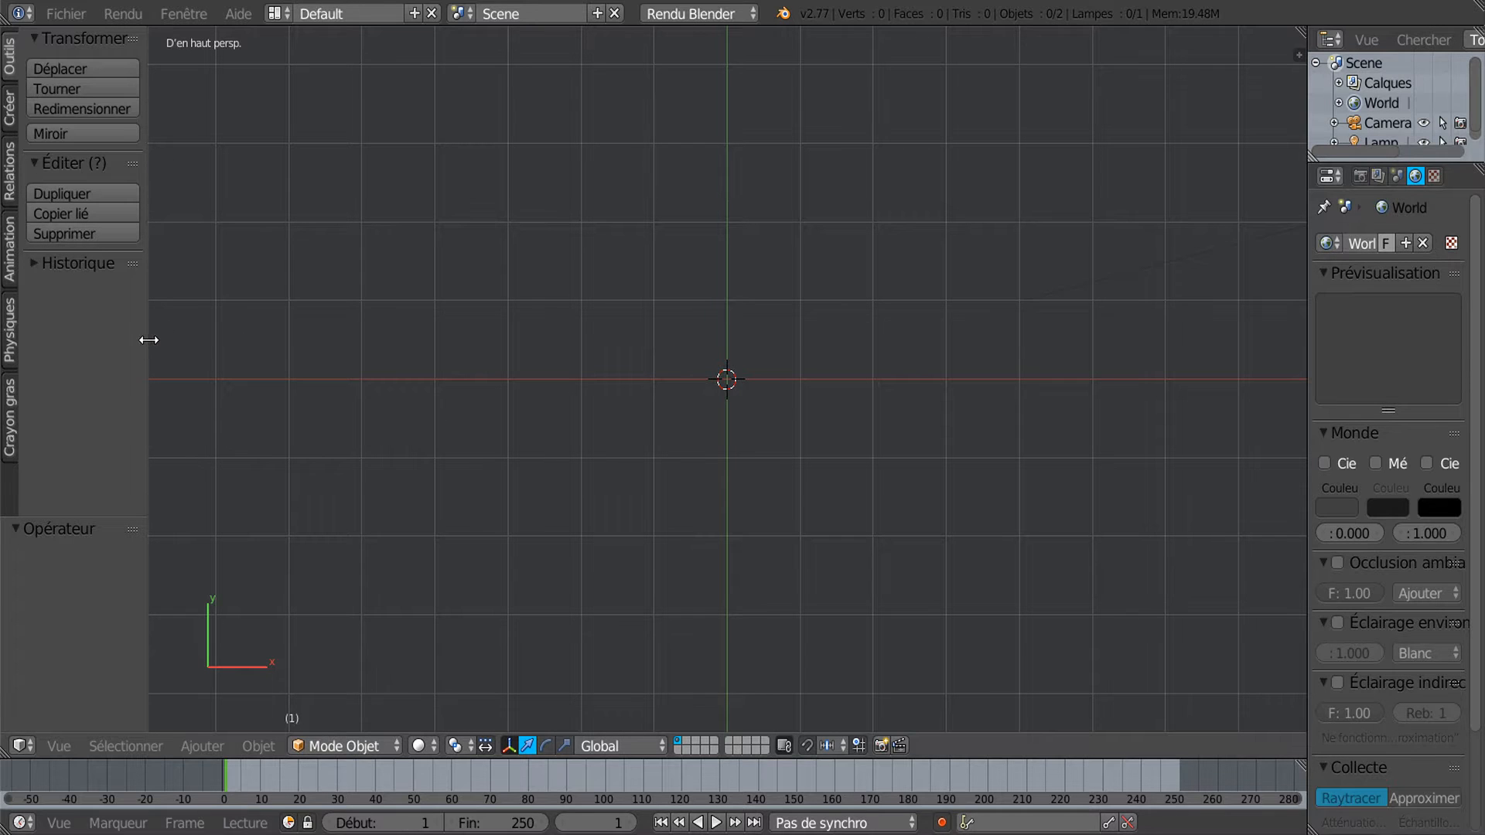
left_click_drag(147, 342, 171, 340)
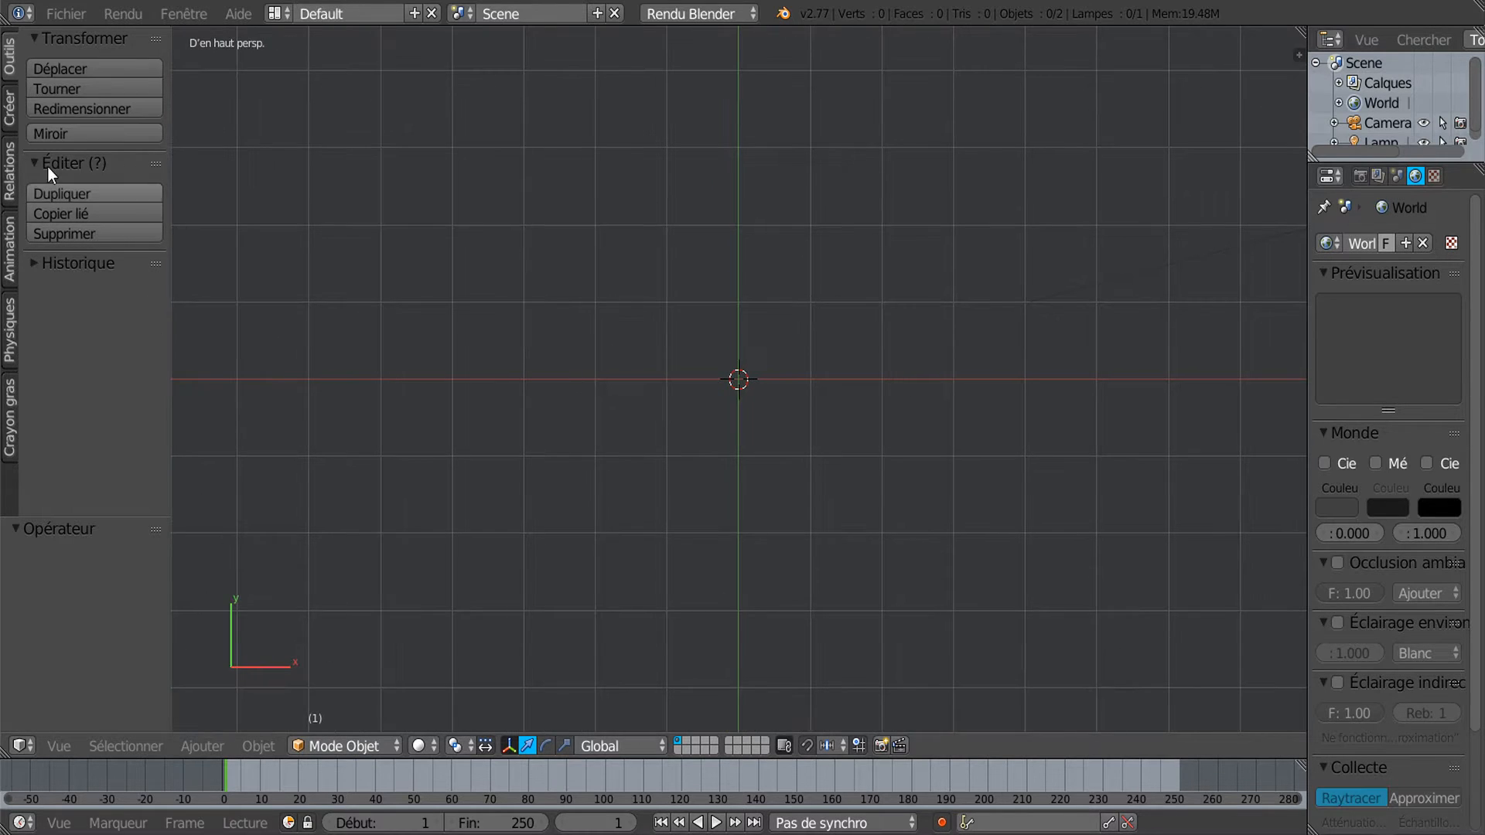
left_click(11, 108)
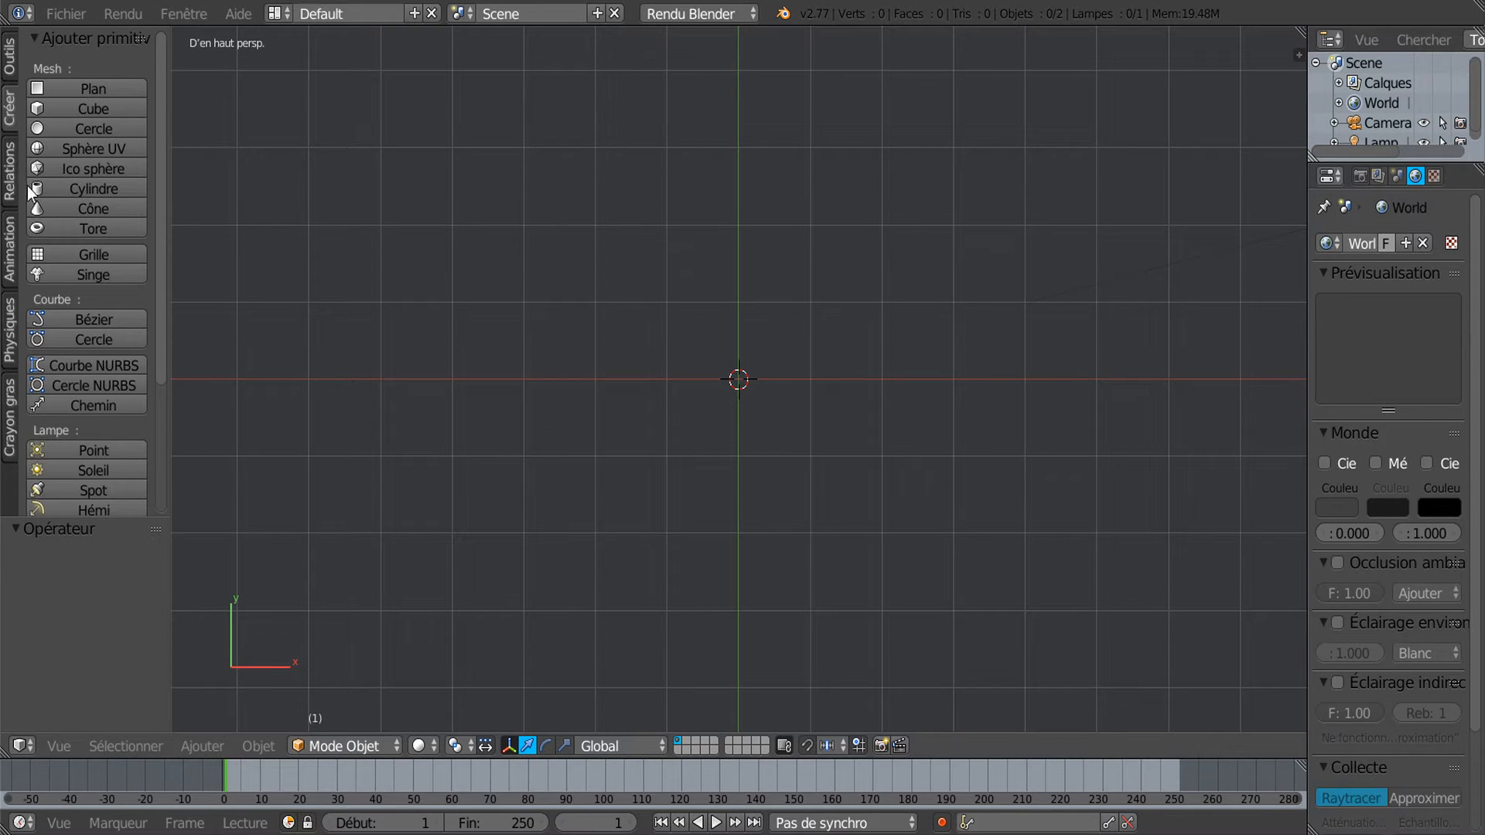
left_click(93, 167)
scroll(522, 466, "up", 4)
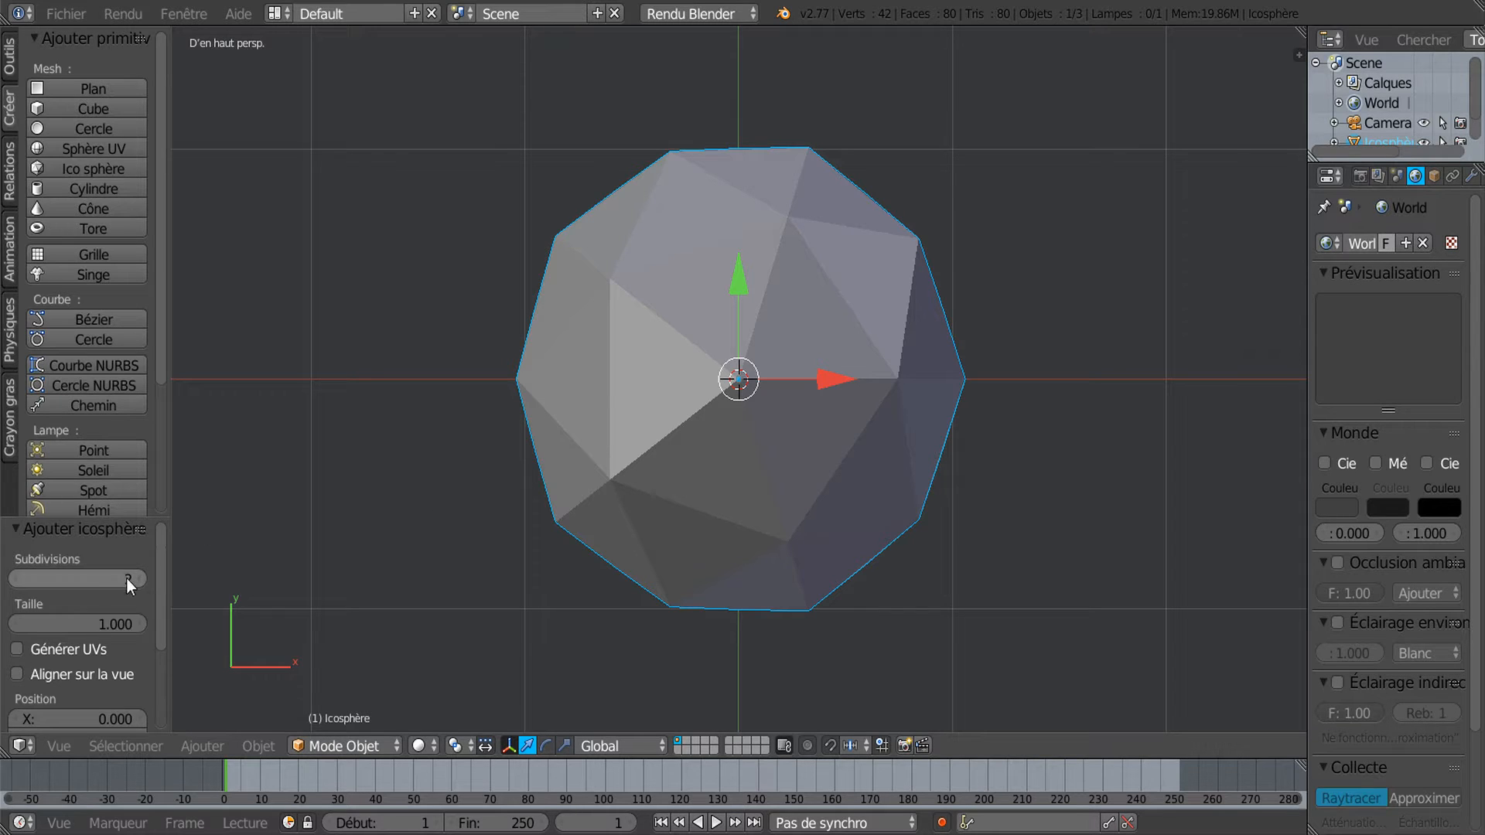
Set the new icosphere's subdivisions to 4
left_click_drag(110, 516, 267, 290)
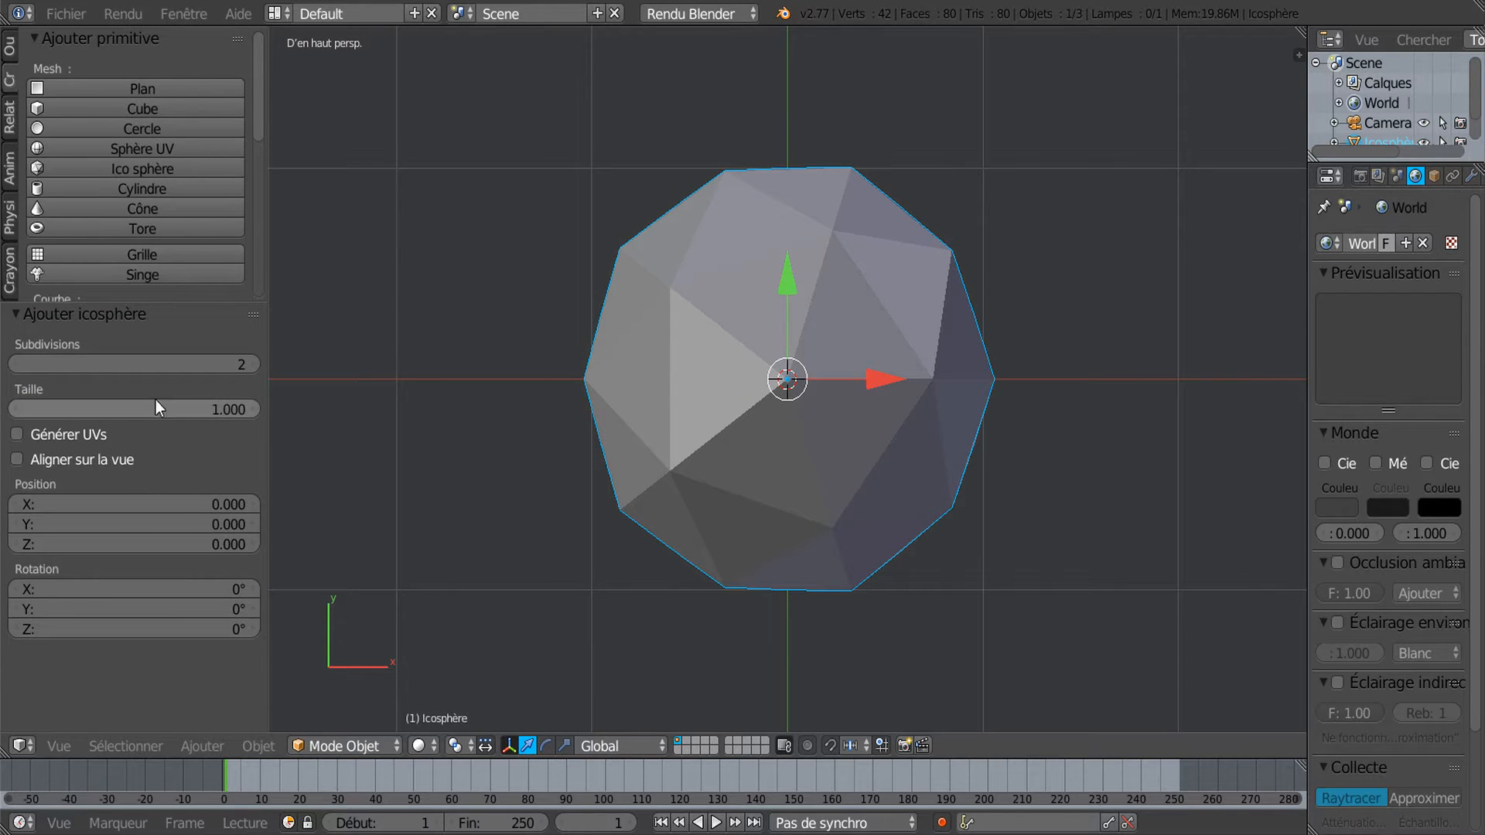
left_click(253, 364)
left_click(253, 365)
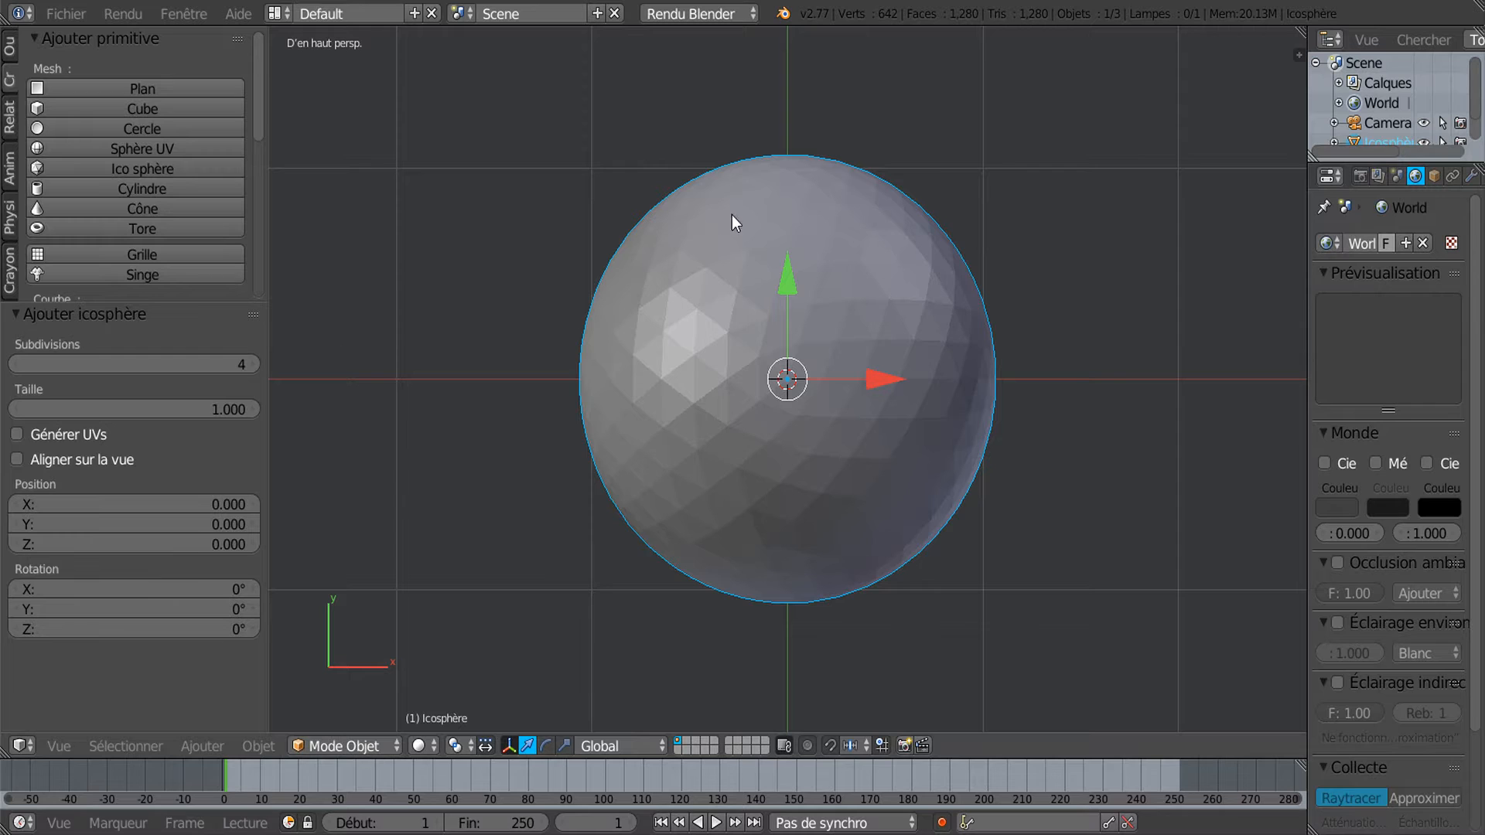
In Edit Mode, select a six-edge vertex beside the icosphere's top pole, plus all vertices with the same number of connected edges
scroll(728, 405, "up", 2)
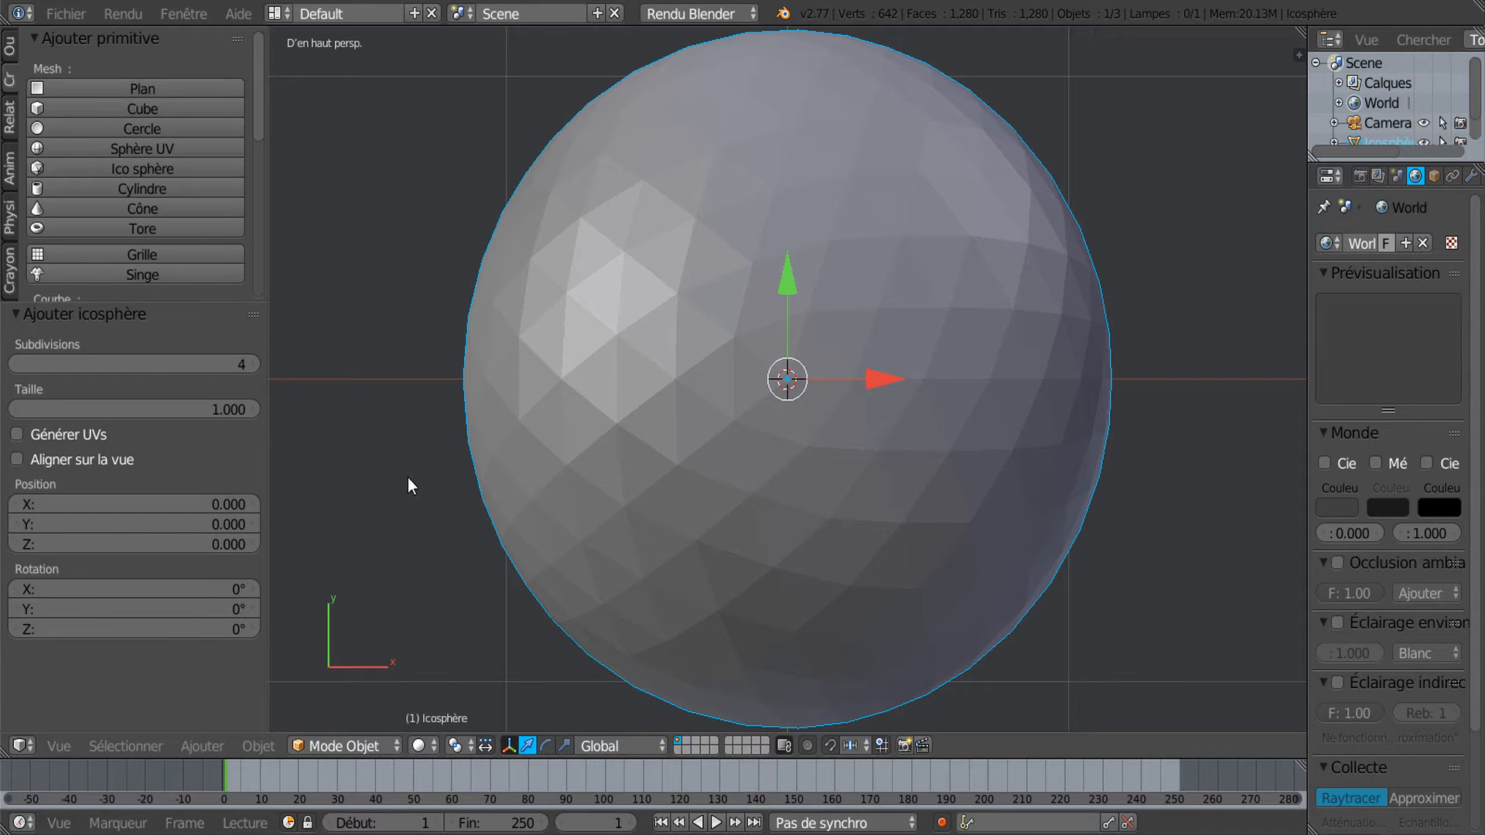
key("Tab")
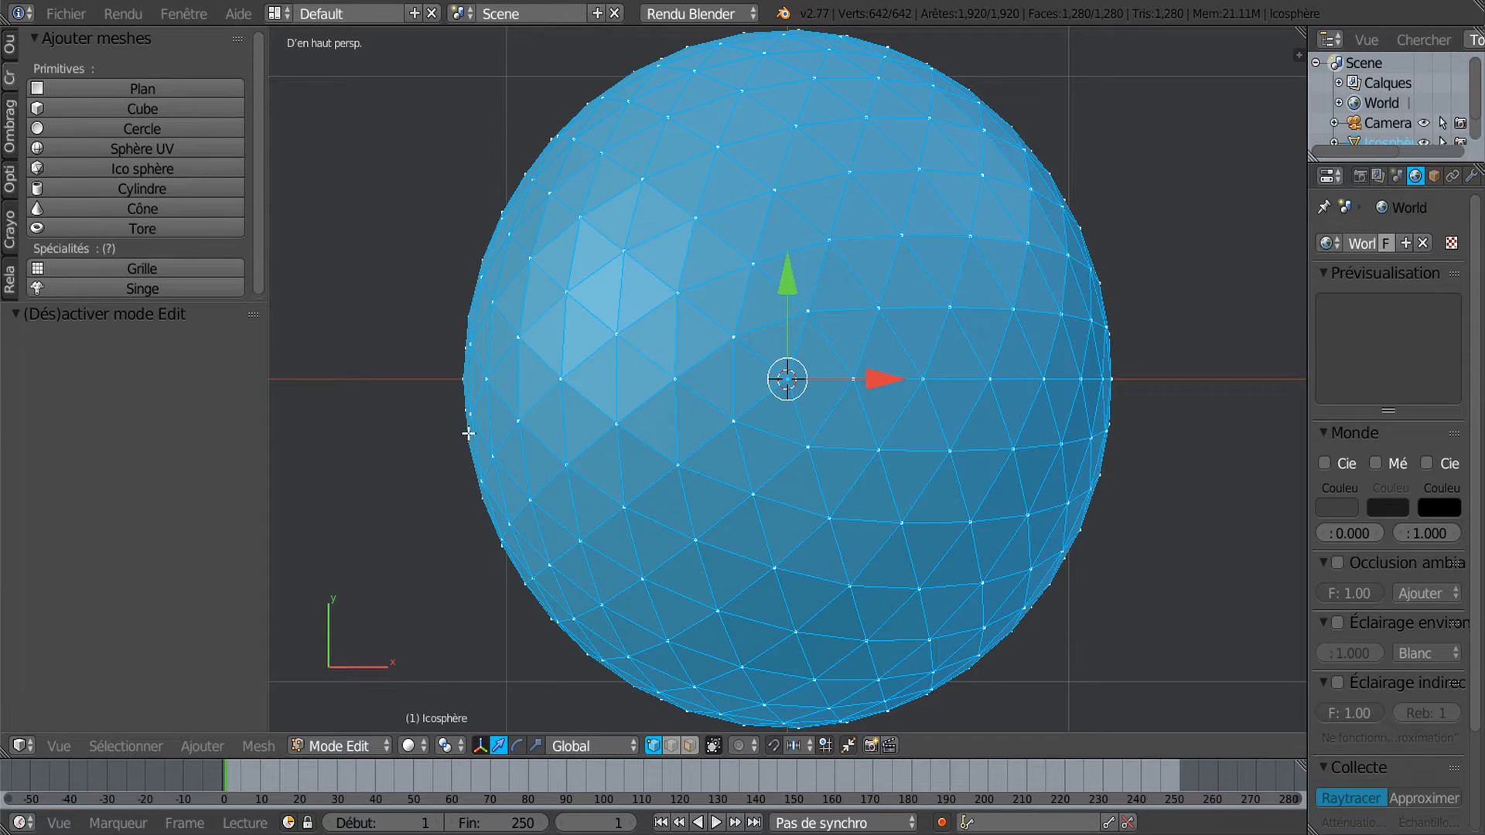
right_click(809, 314)
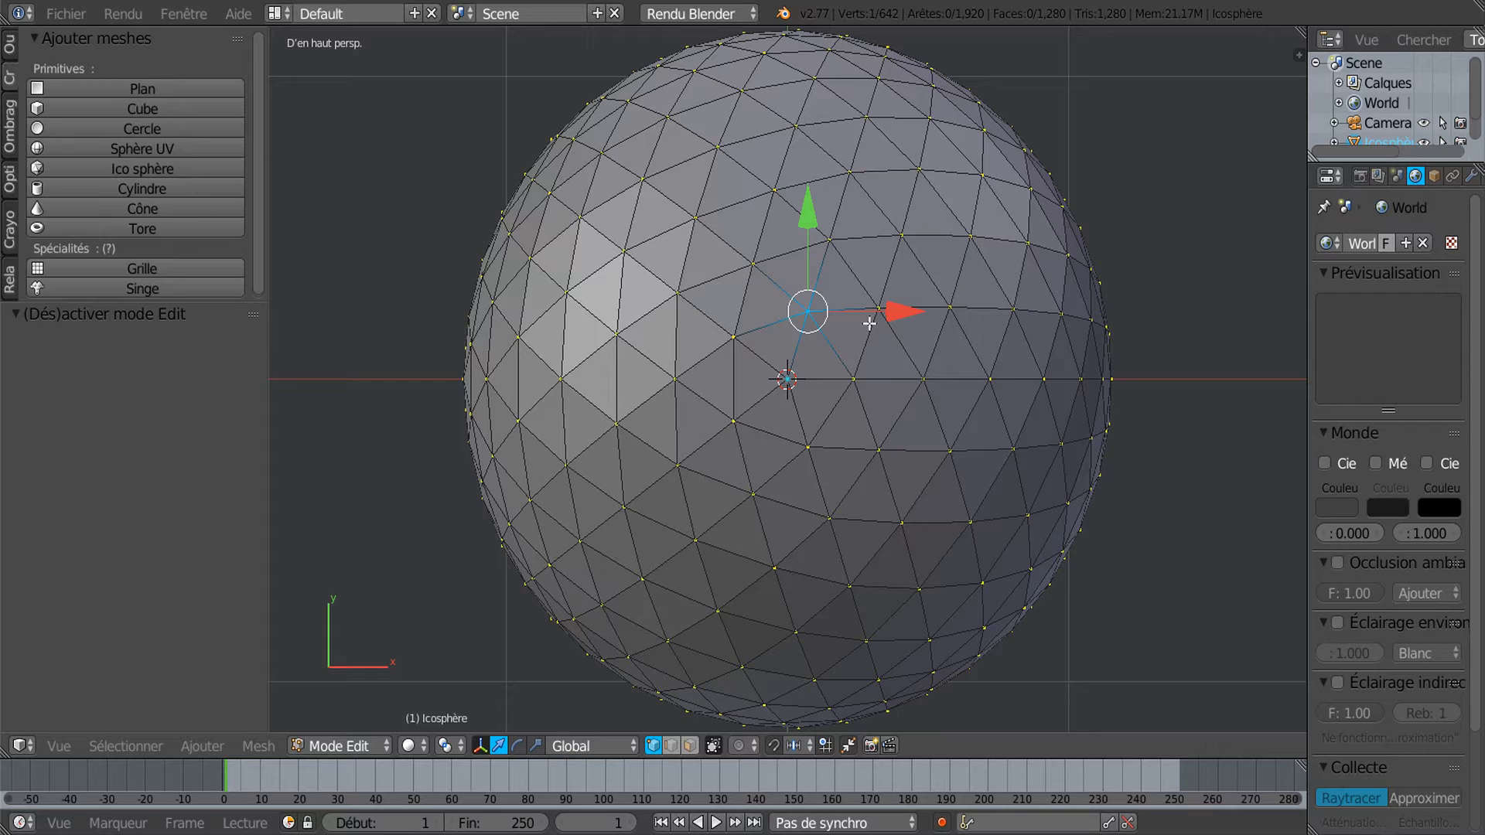
left_click(124, 747)
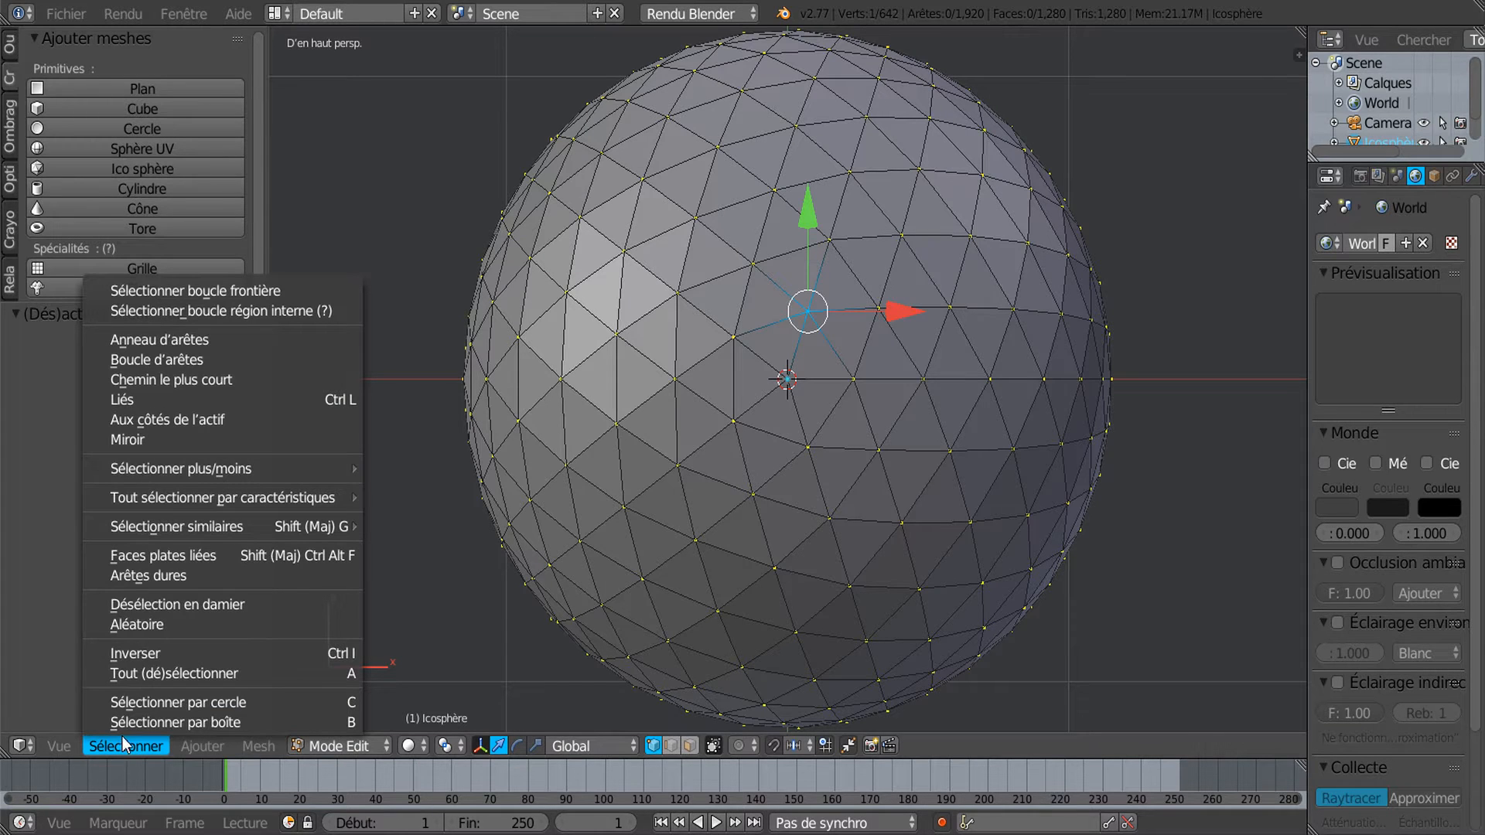
mouse_move(150, 526)
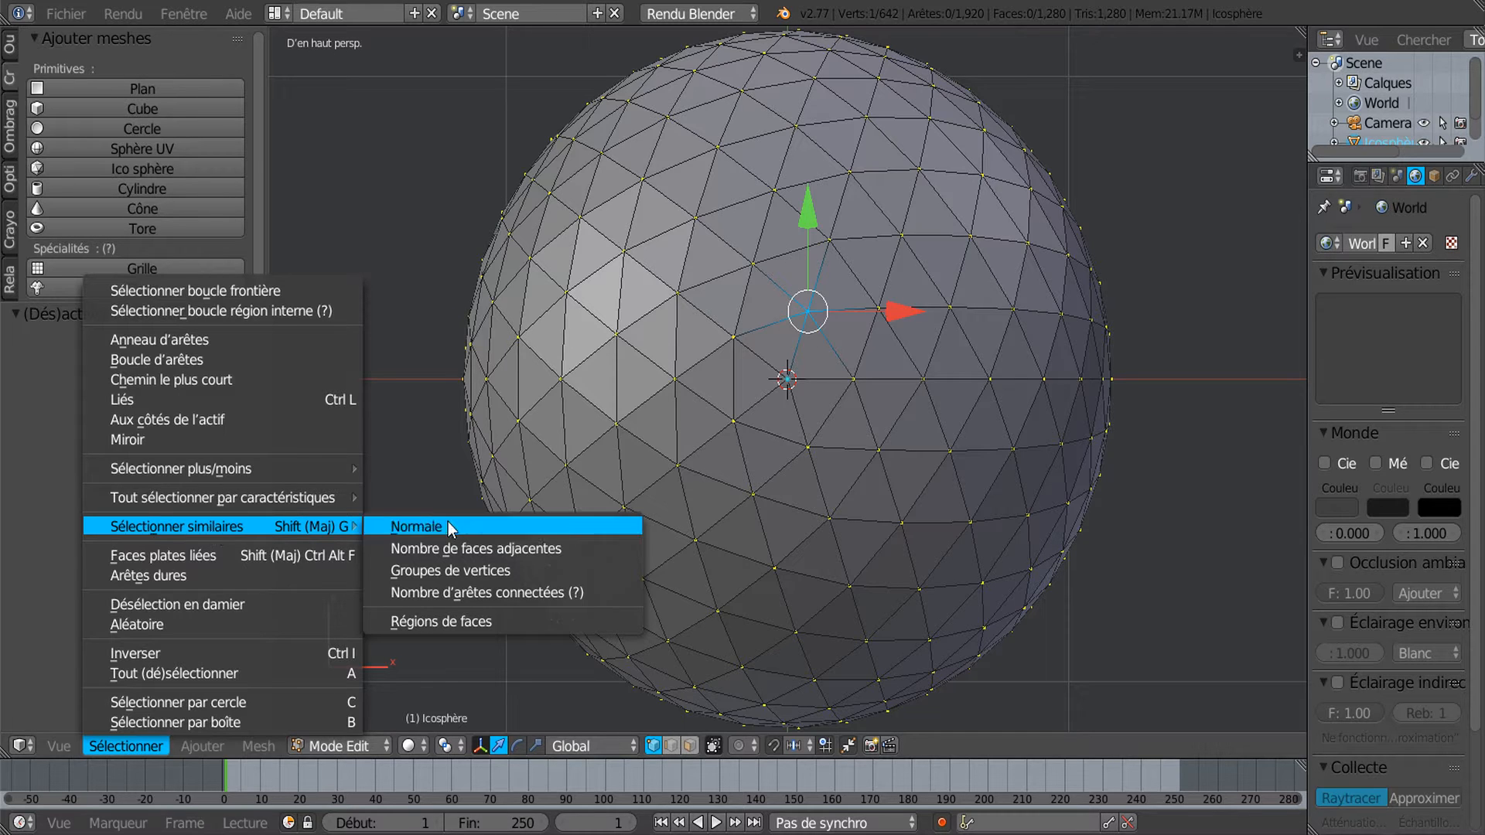
left_click(478, 593)
Examine the unselected pentagonal areas around the icosphere from several angles
scroll(520, 583, "down", 3)
middle_click_drag(1032, 391, 822, 415)
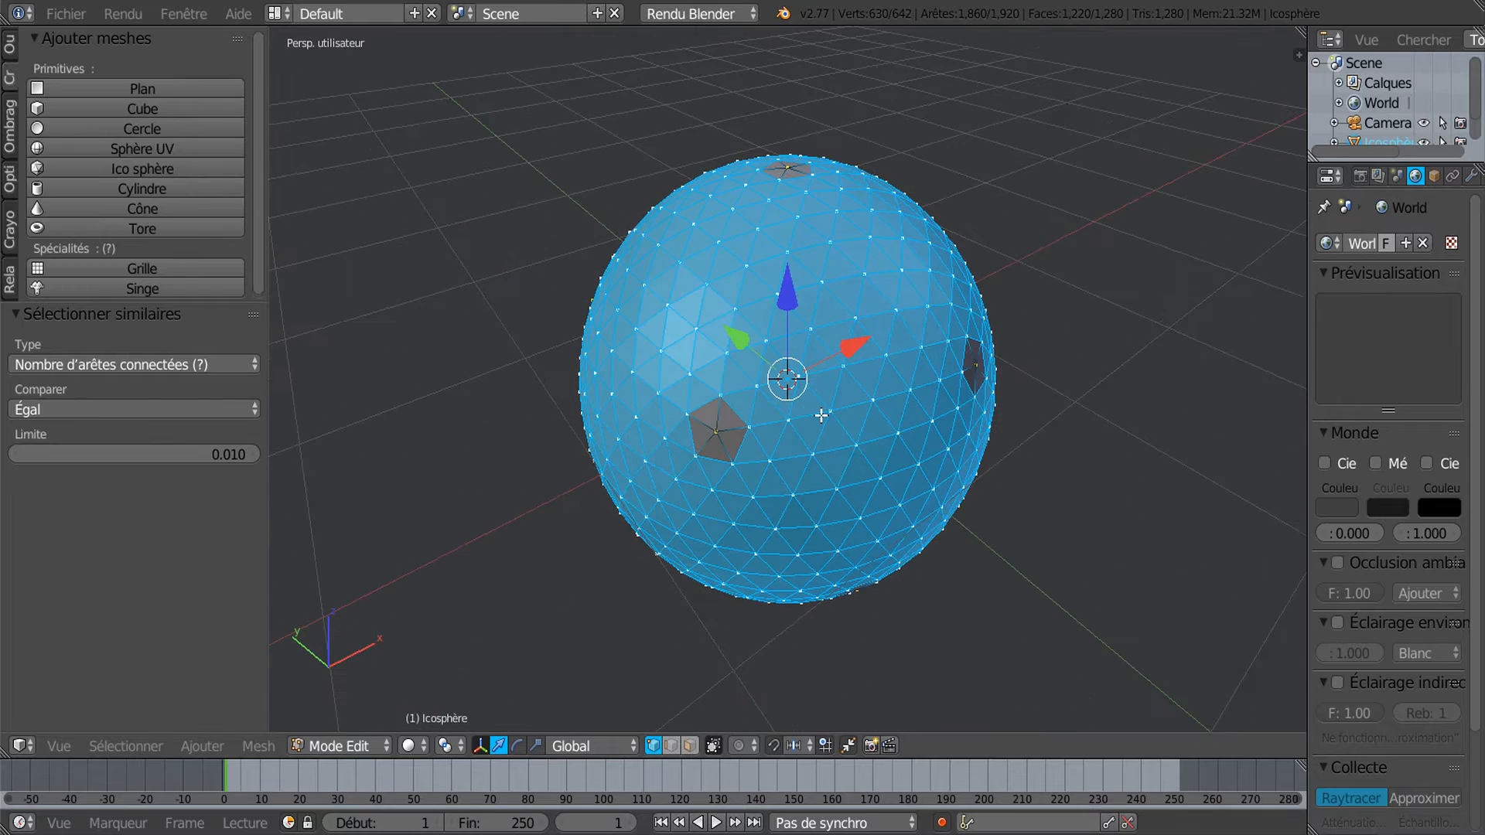
scroll(714, 520, "up", 2)
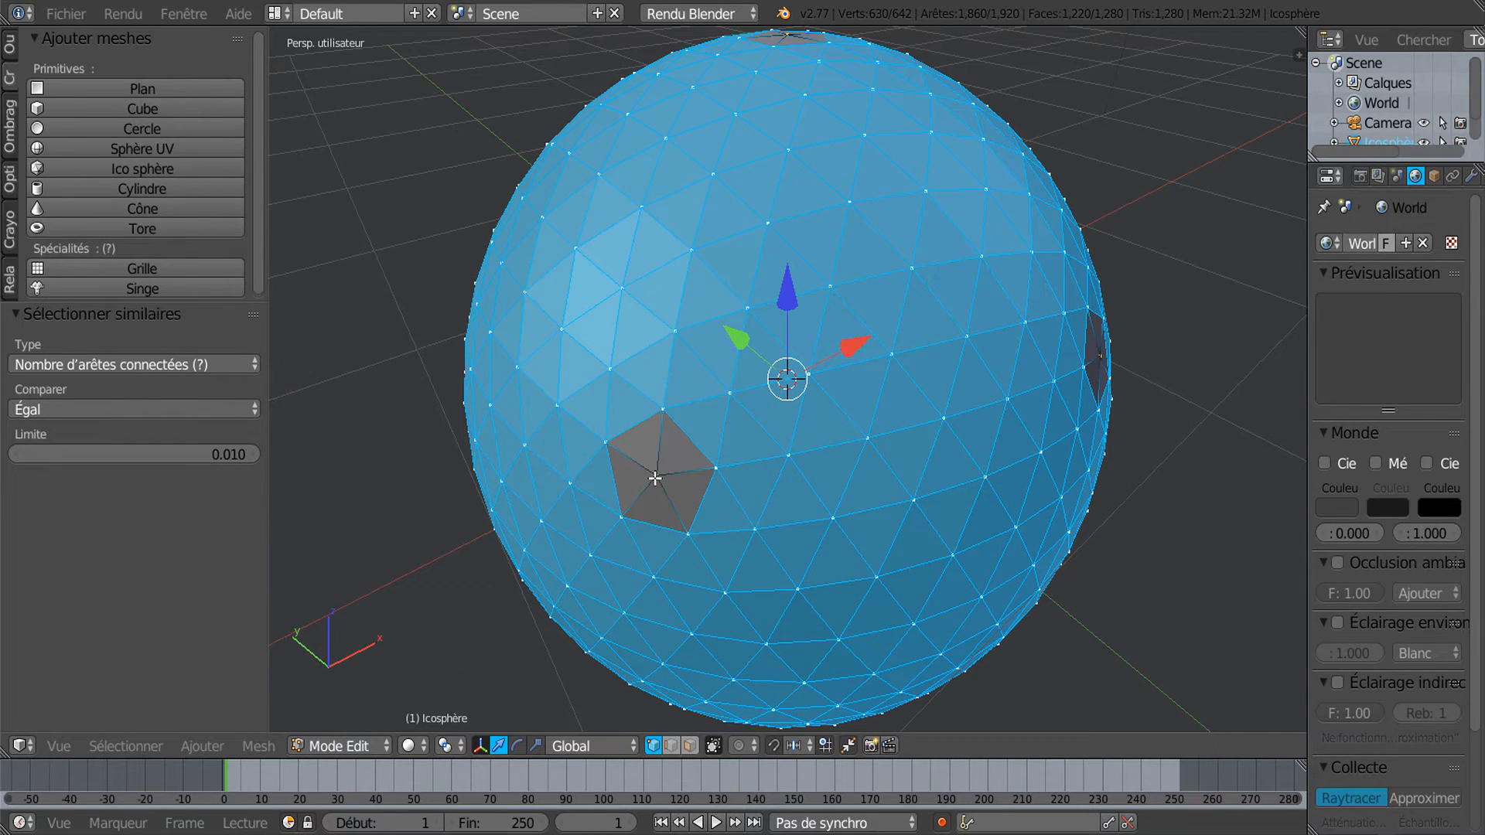
scroll(657, 475, "down", 2)
middle_click_drag(657, 475, 771, 435)
scroll(832, 415, "up", 1)
scroll(832, 415, "up", 1)
scroll(832, 415, "down", 1)
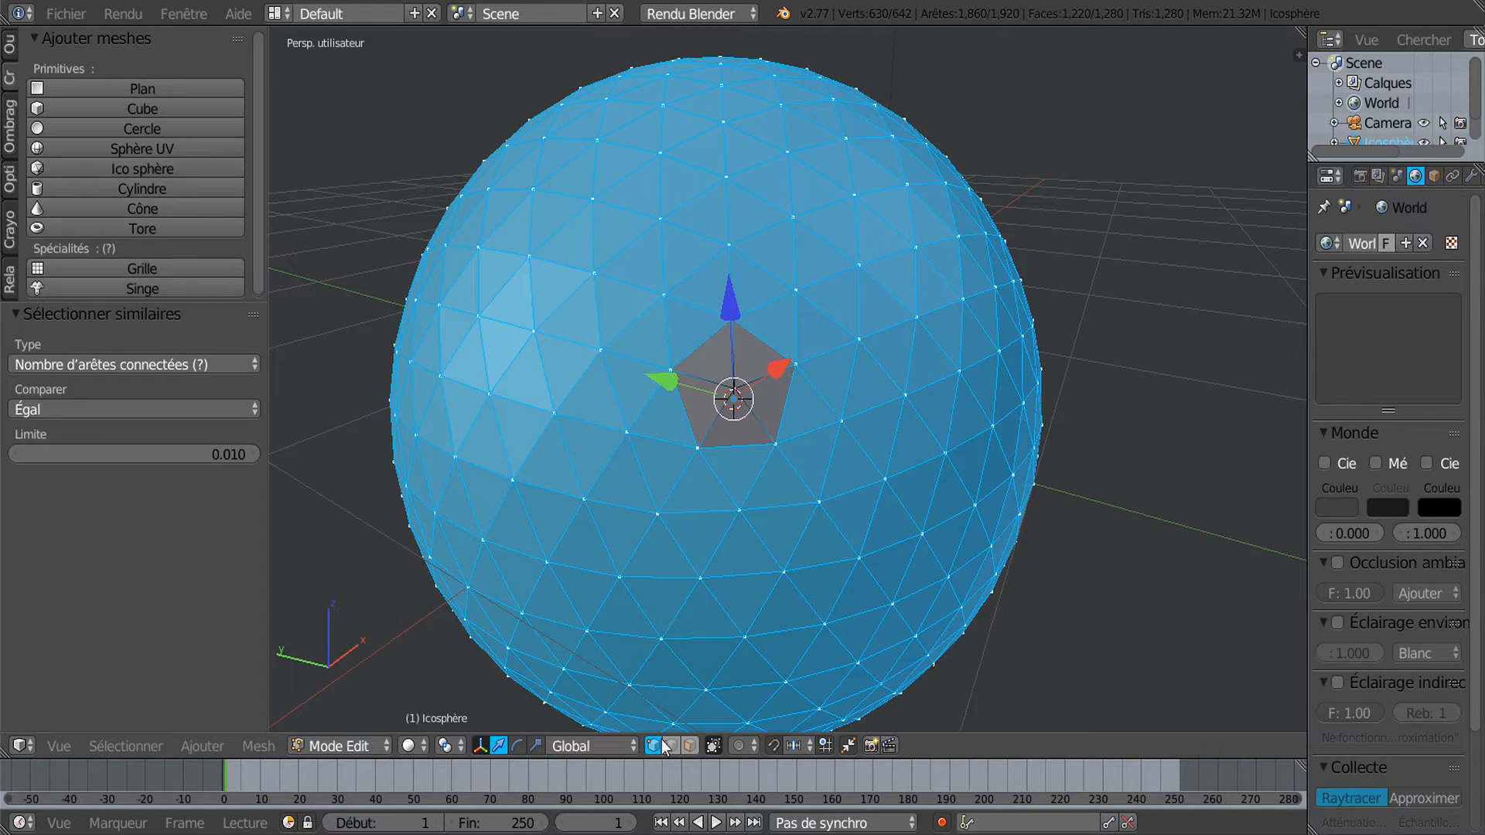
Switch to face selection and invert it so that only the small pentagons around the five-edge vertices are selected
left_click(691, 746)
scroll(729, 384, "up", 8)
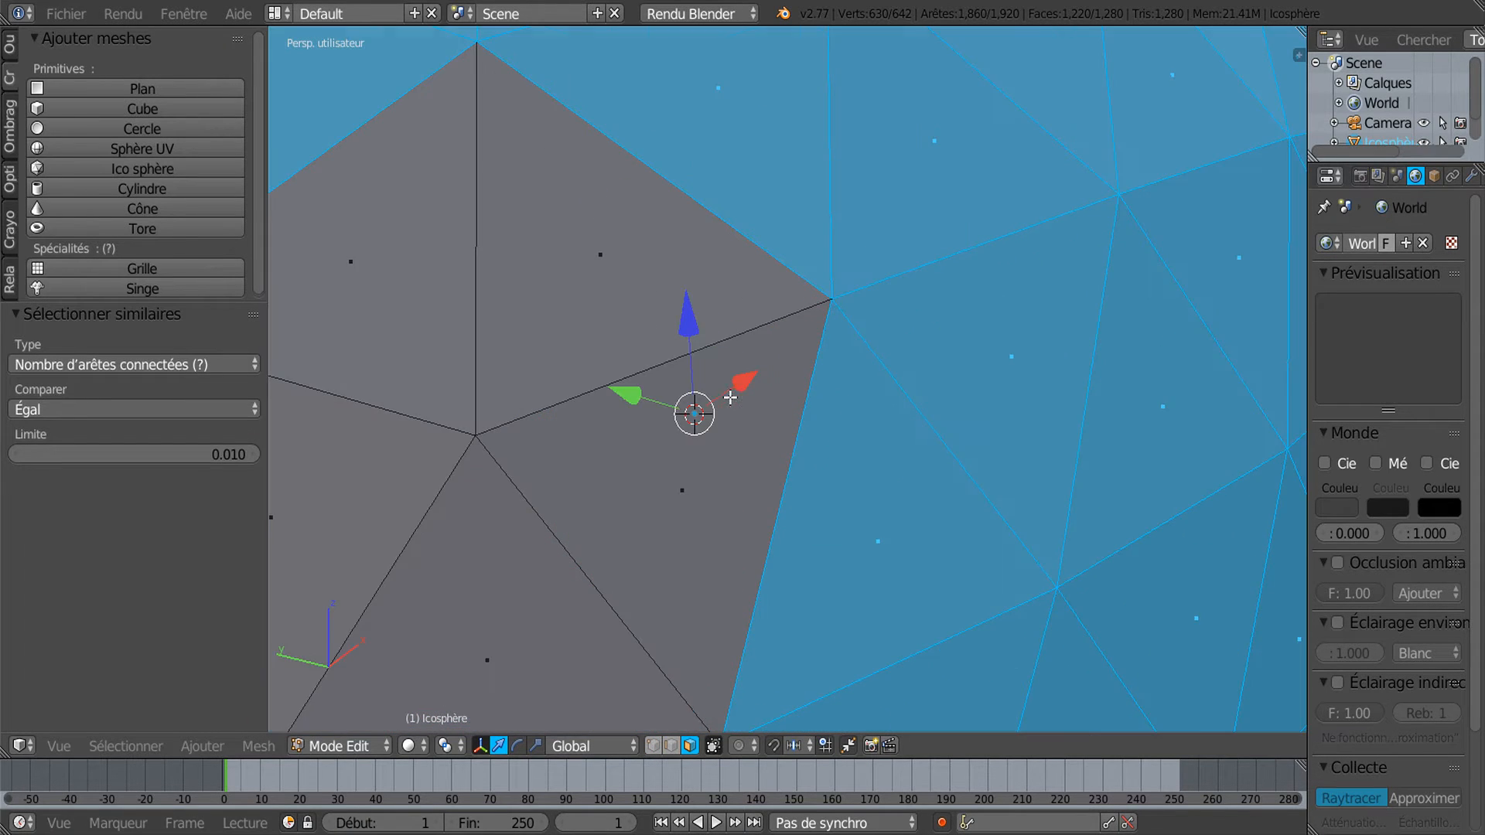
scroll(712, 399, "down", 4)
scroll(689, 377, "down", 2)
scroll(689, 377, "down", 2)
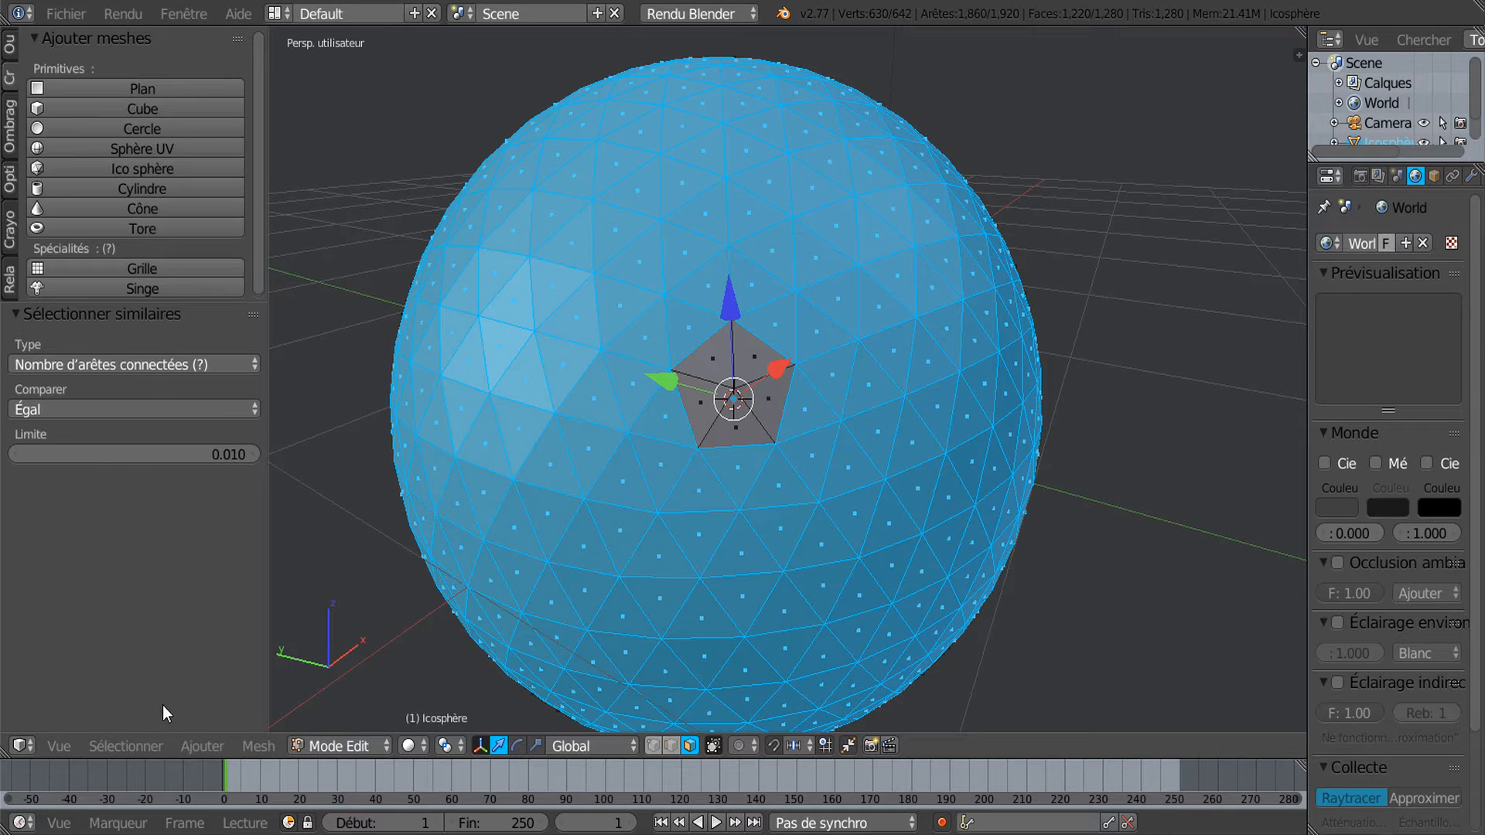
left_click(139, 745)
left_click(137, 650)
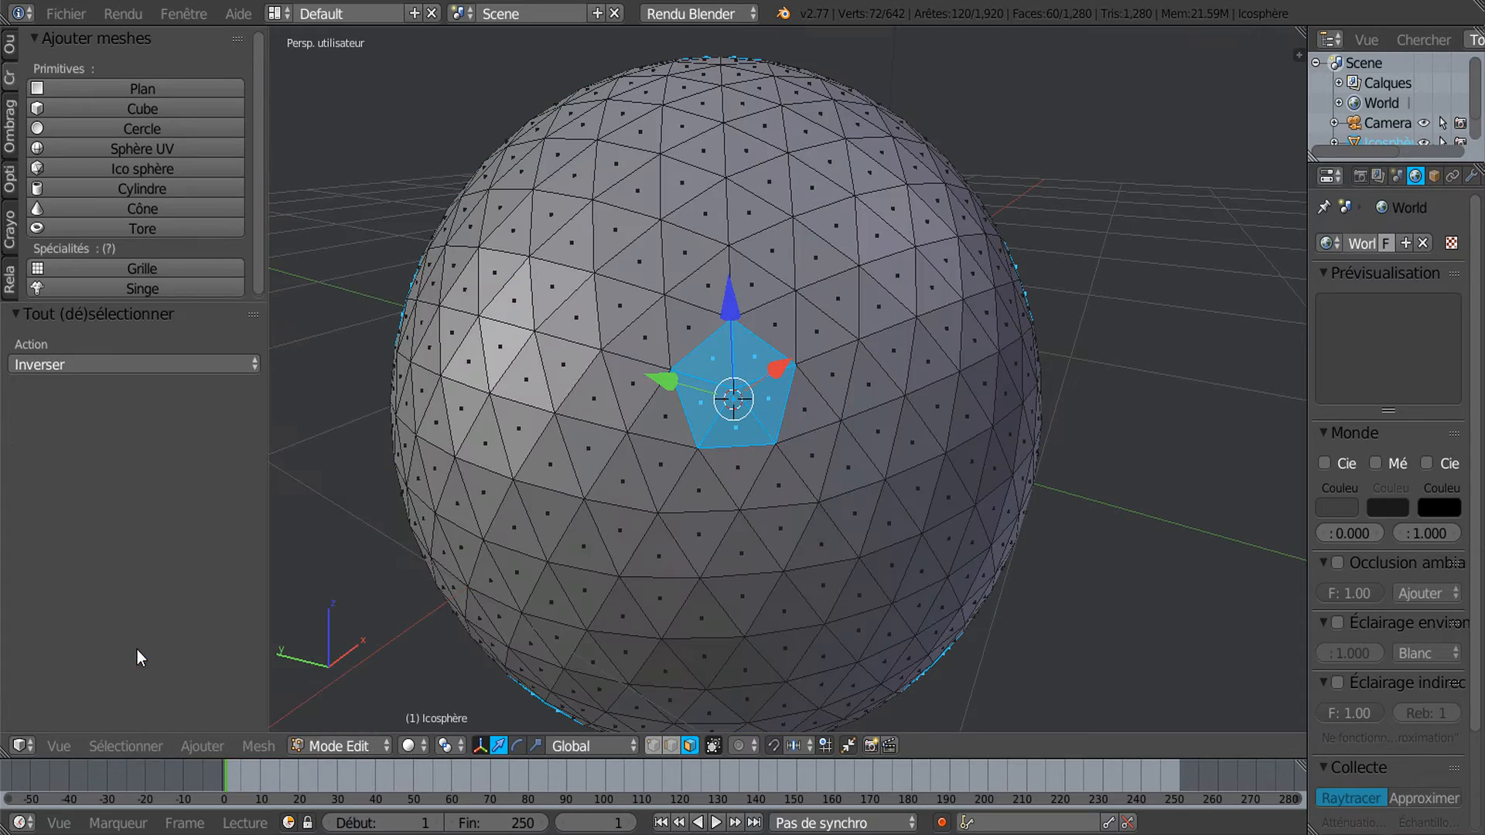
Grow the selection of the pentagonal patches by two rings of faces
scroll(688, 570, "down", 2)
middle_click_drag(687, 570, 920, 500)
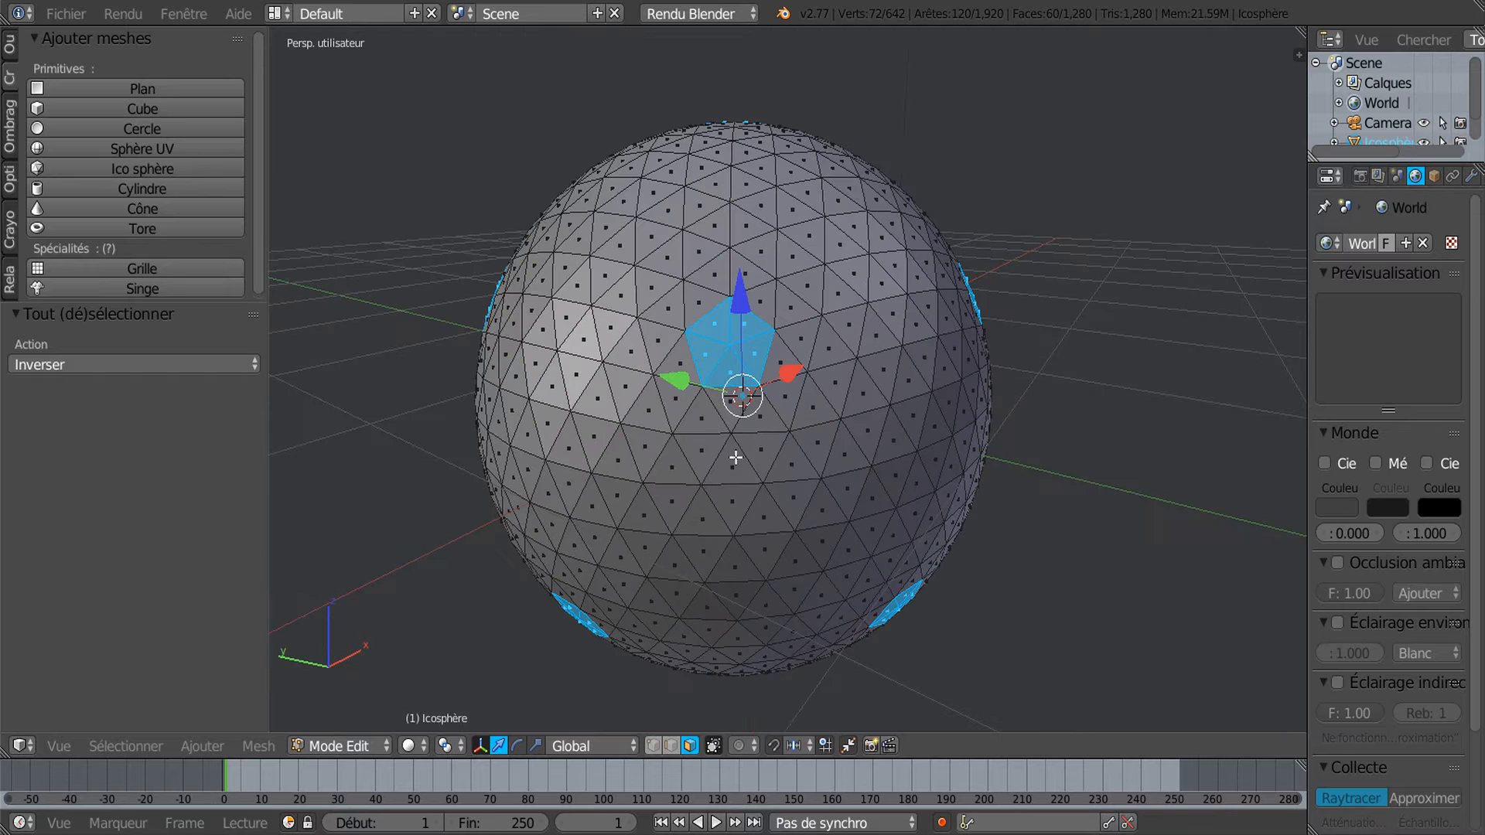
scroll(1080, 464, "up", 1)
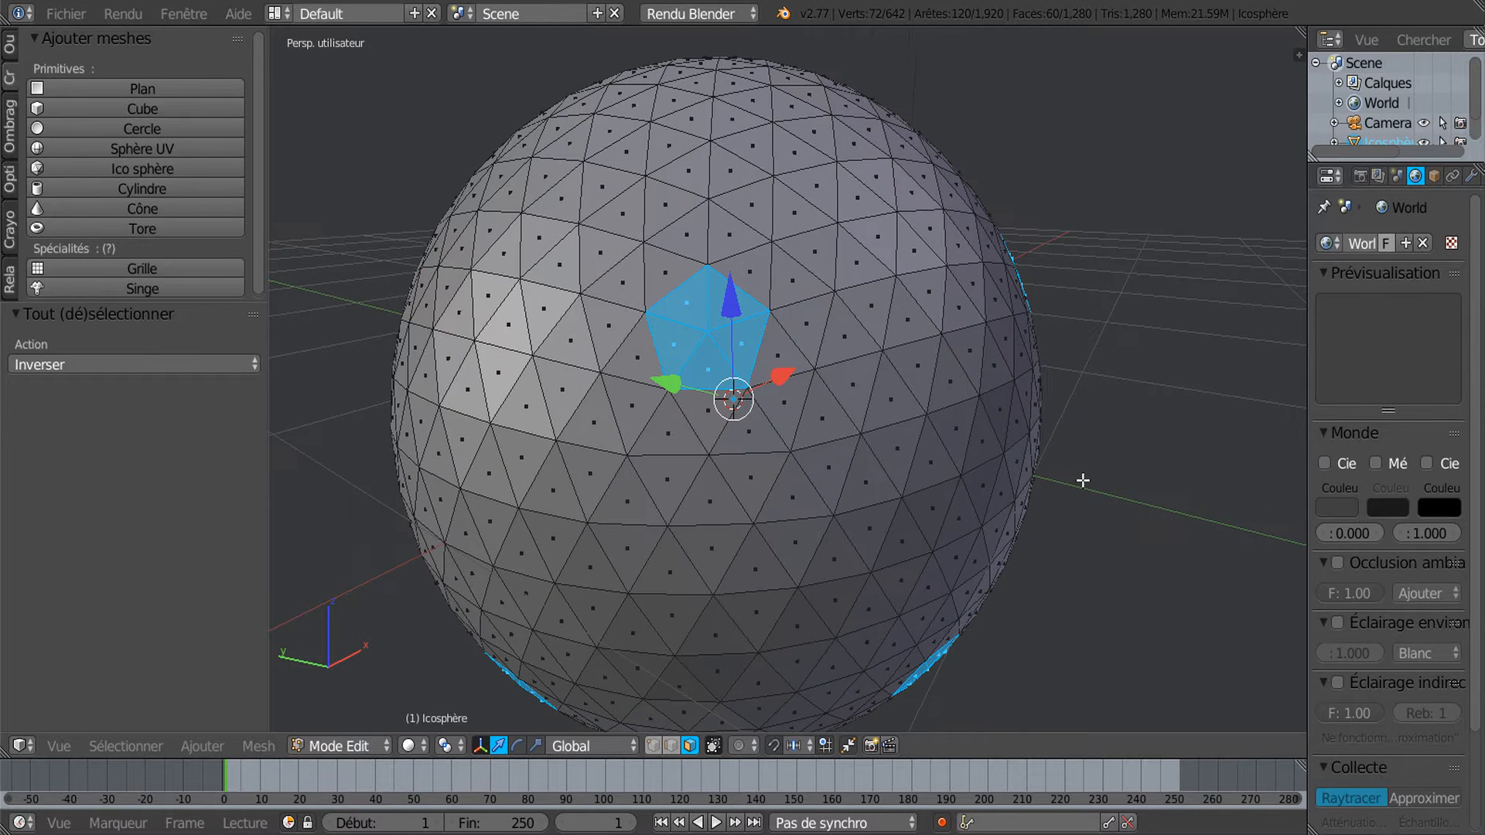
scroll(1083, 480, "down", 1)
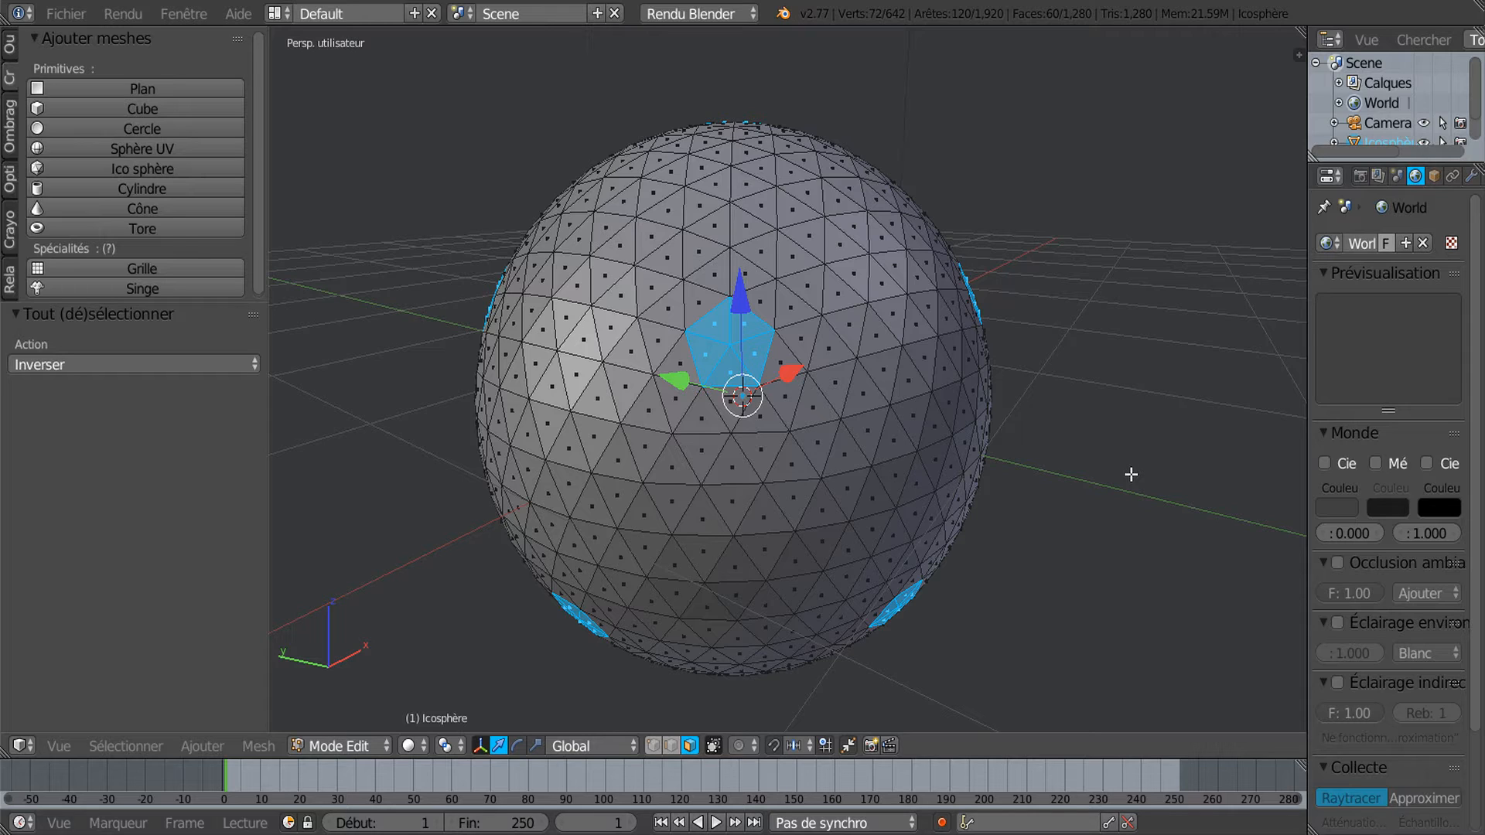
key("ctrl+KP_Add")
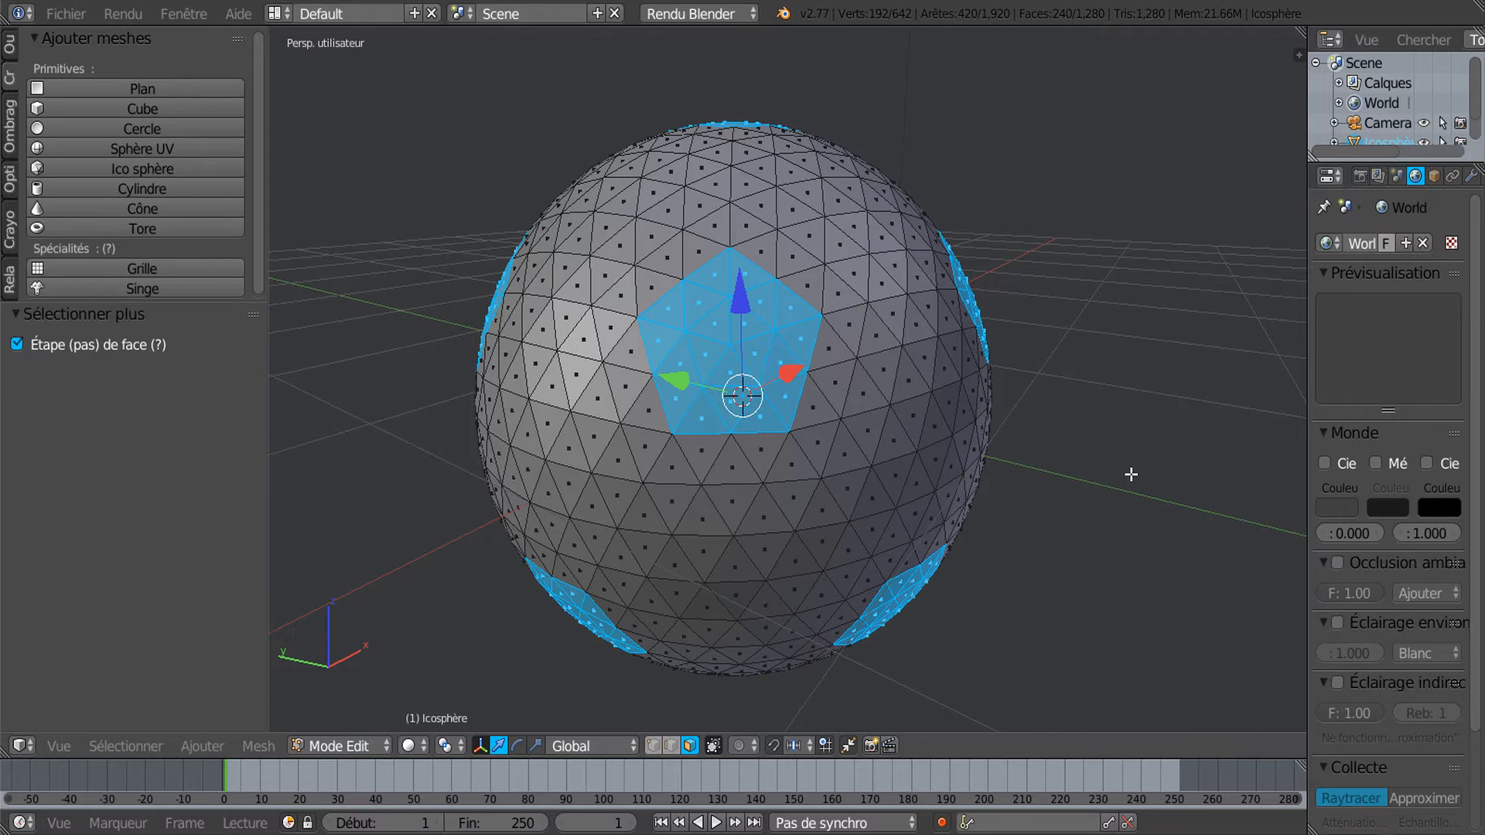
key("ctrl+KP_Add")
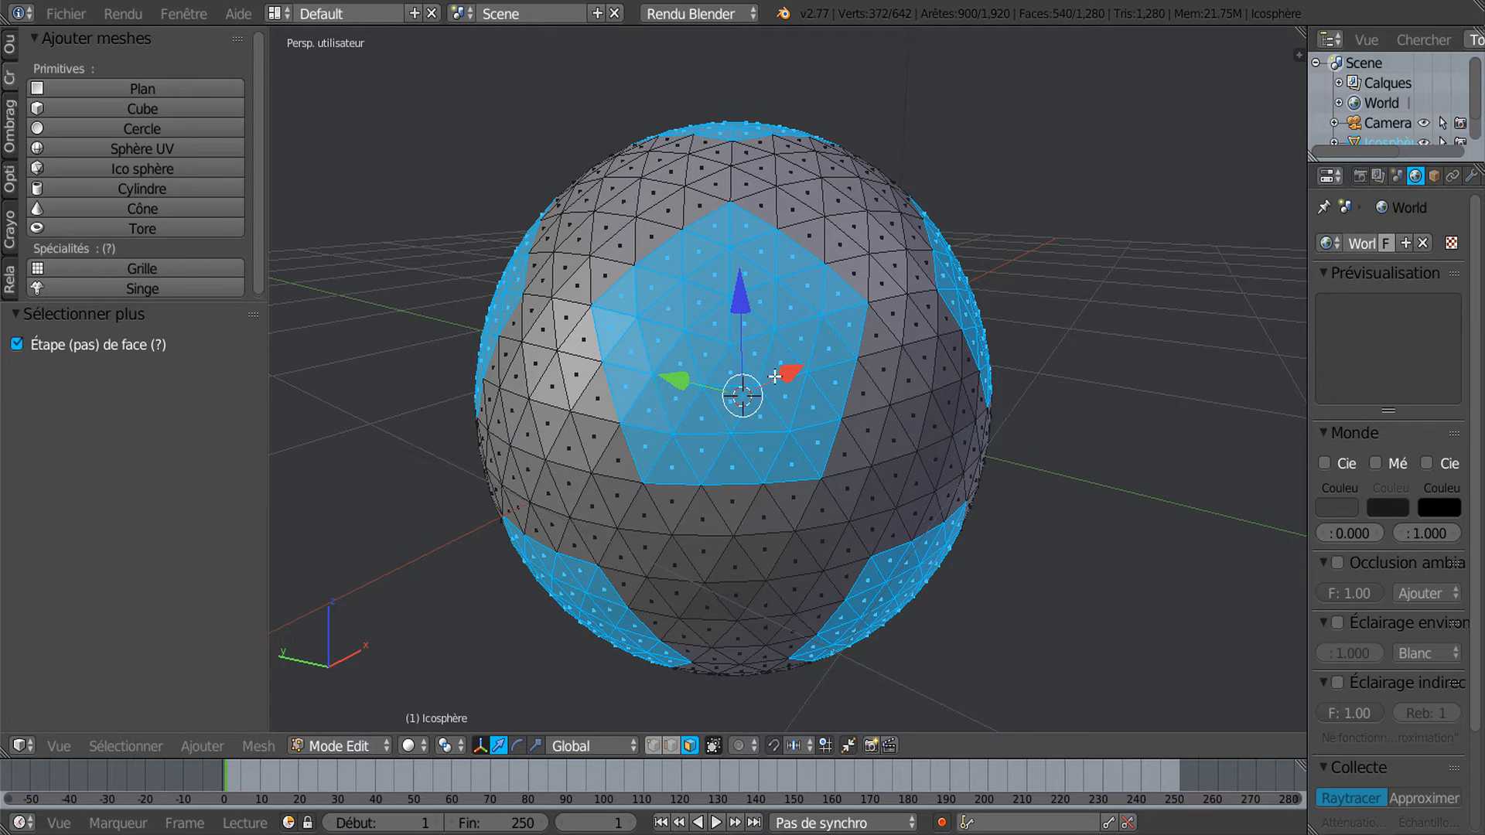
Try growing the pentagonal patches by one more ring of faces, and shrink the selection back by one ring
scroll(775, 377, "up", 1)
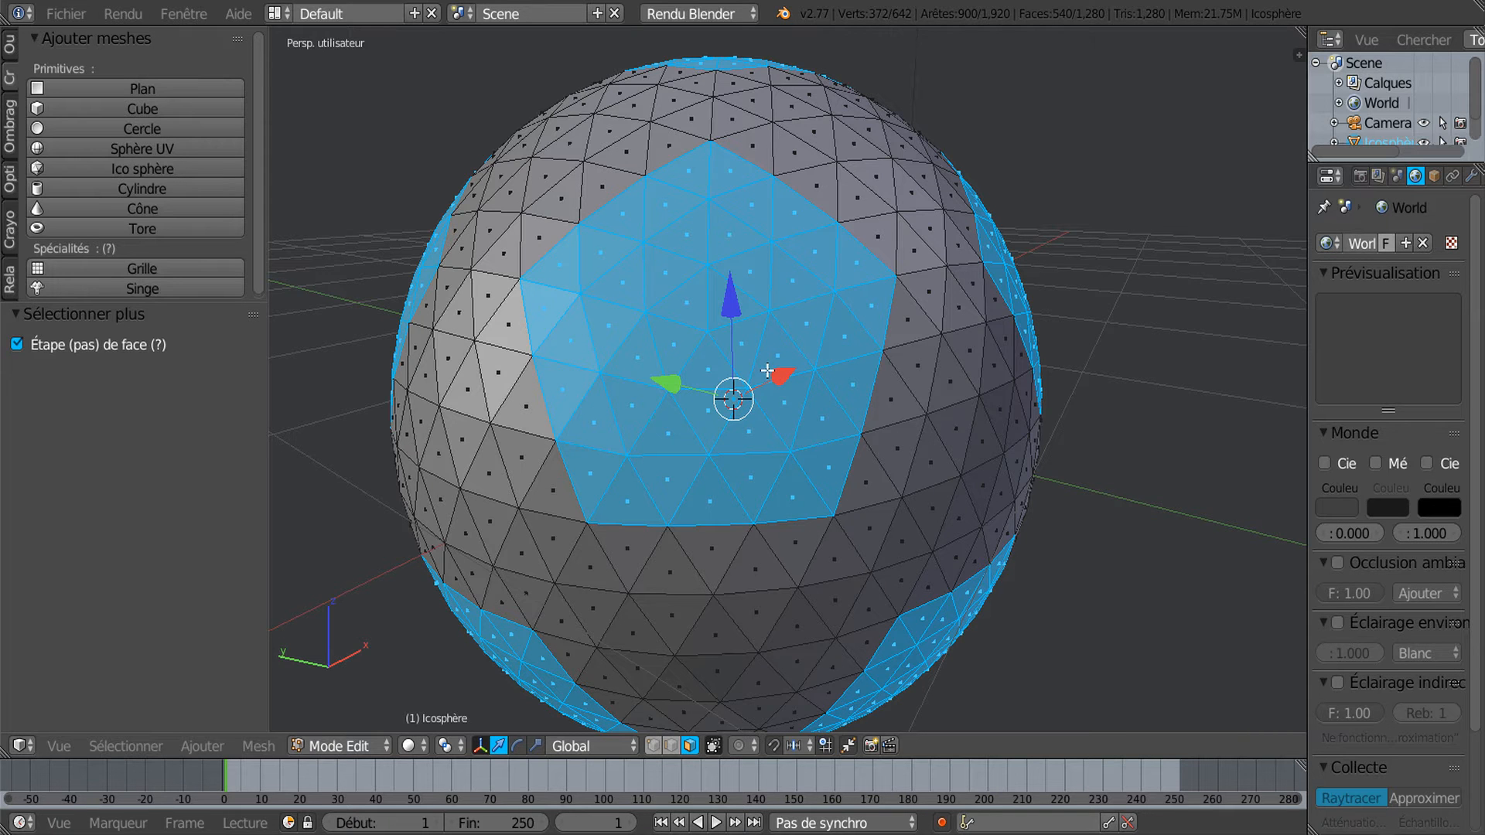
middle_click_drag(732, 407, 675, 395)
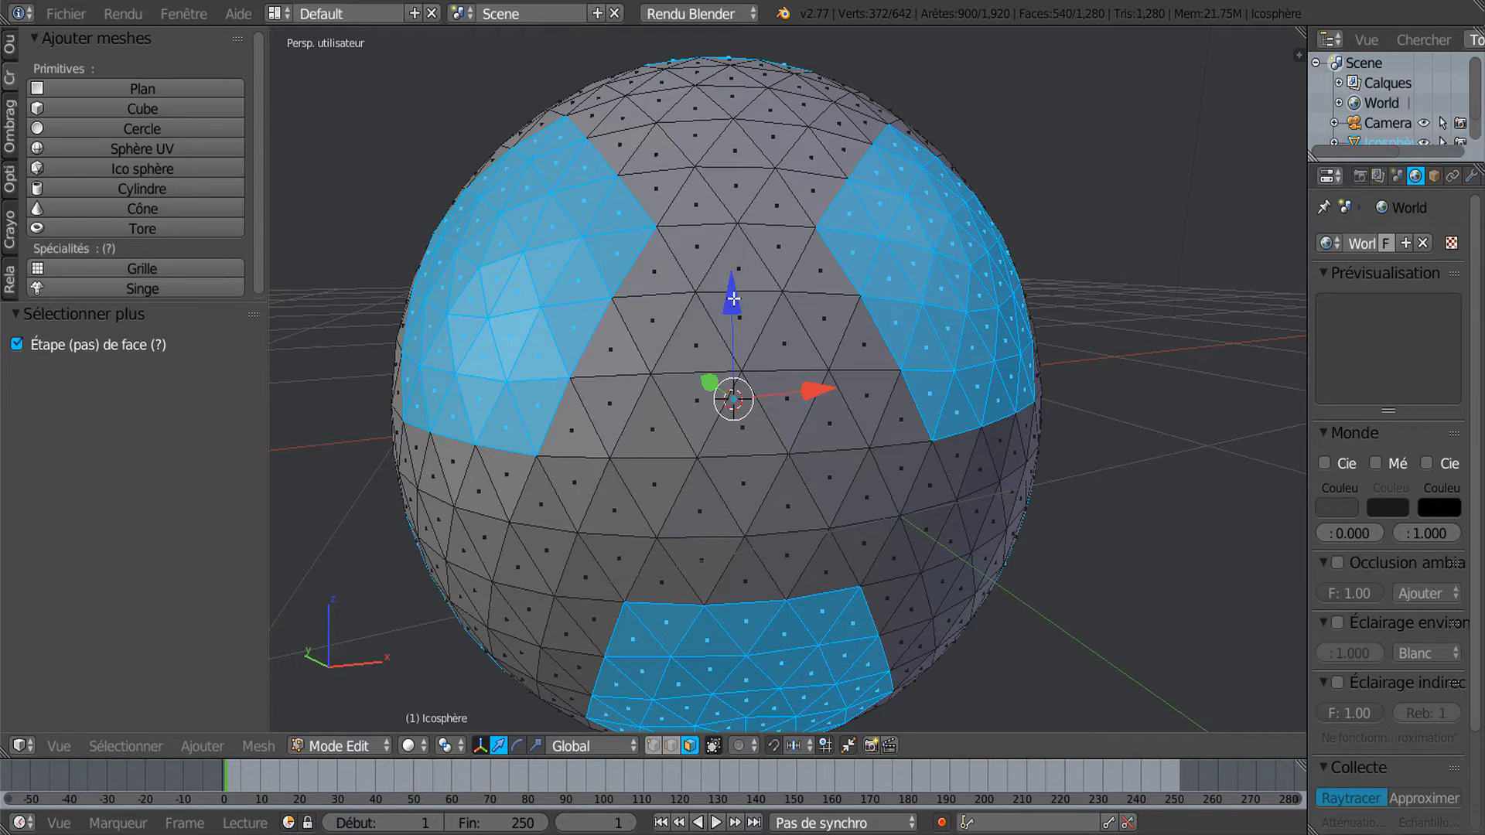
middle_click_drag(616, 425, 569, 415)
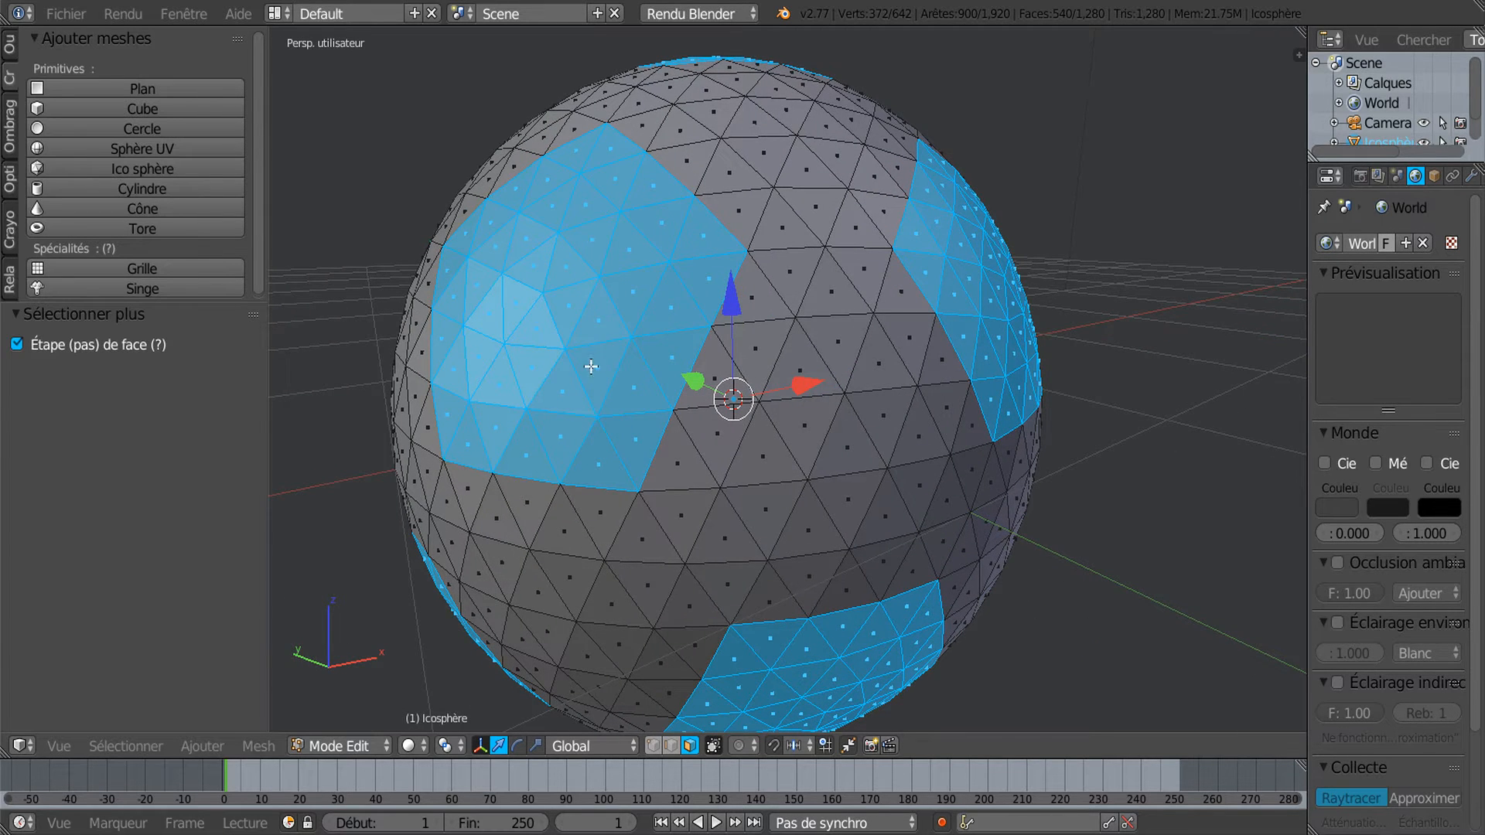
middle_click_drag(828, 446, 784, 444)
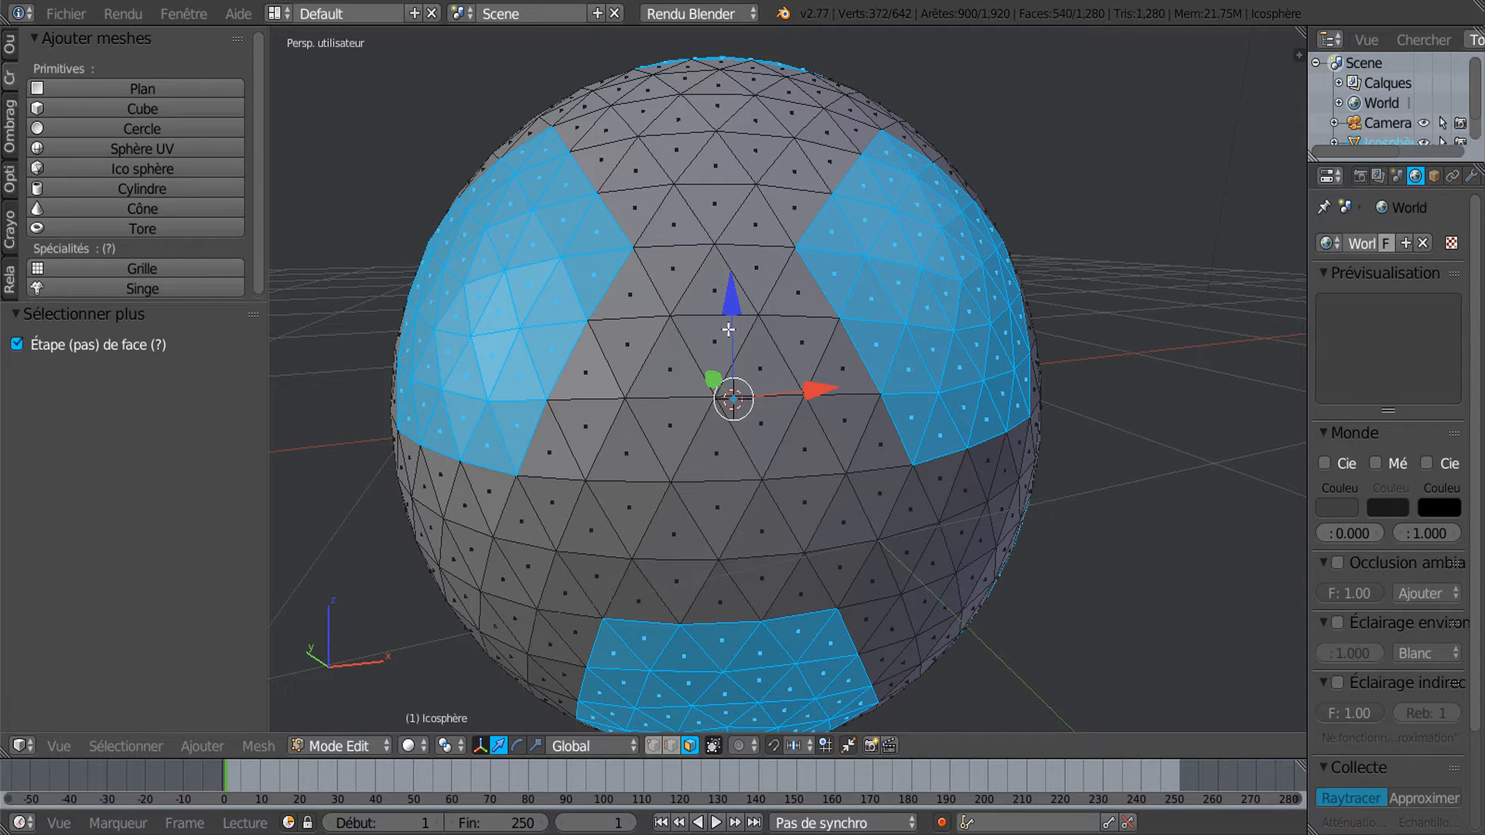
scroll(861, 395, "down", 2)
middle_click_drag(861, 395, 899, 393)
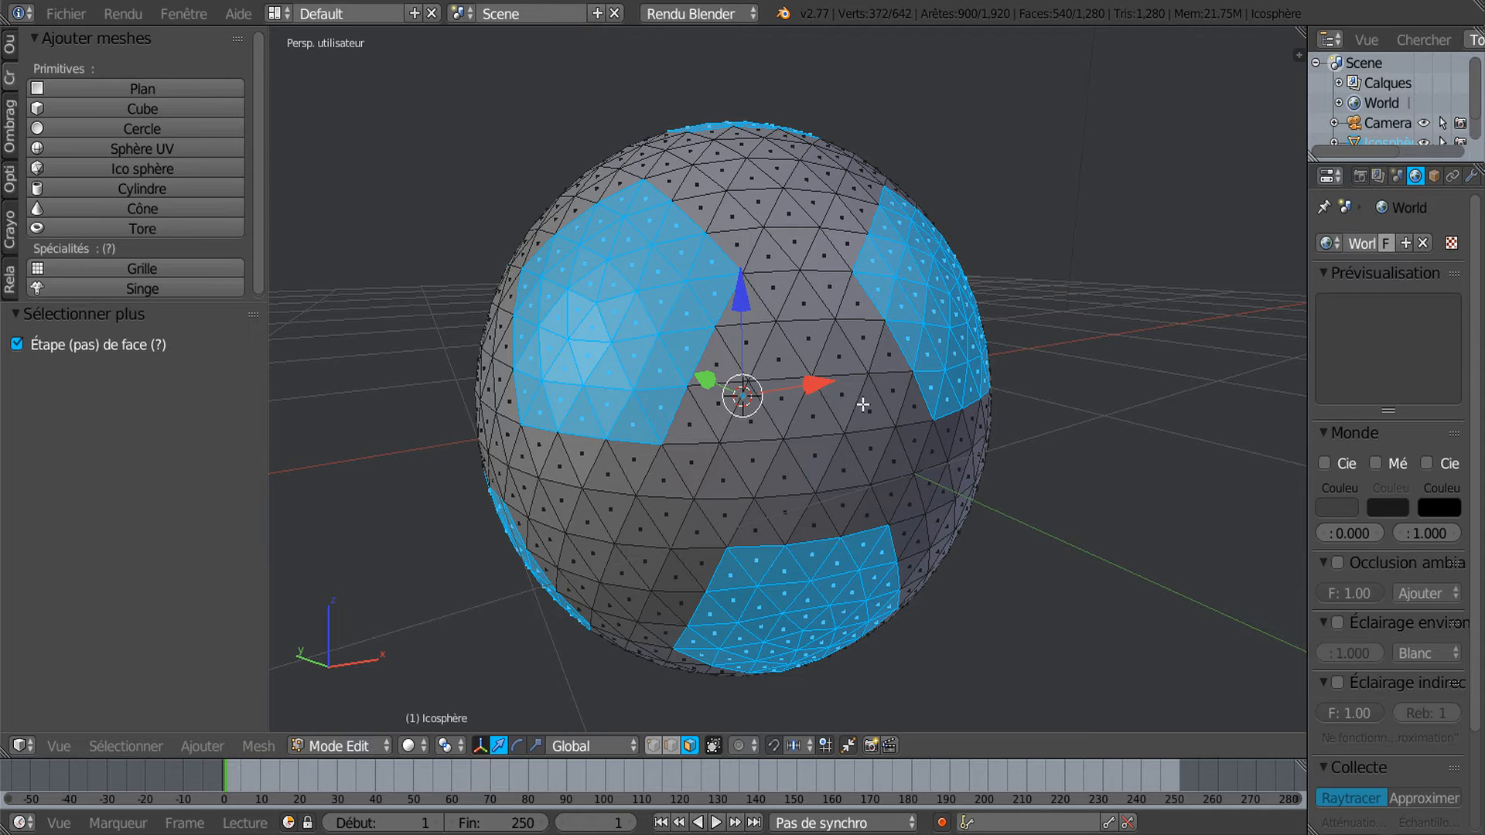
key("ctrl+KP_Add")
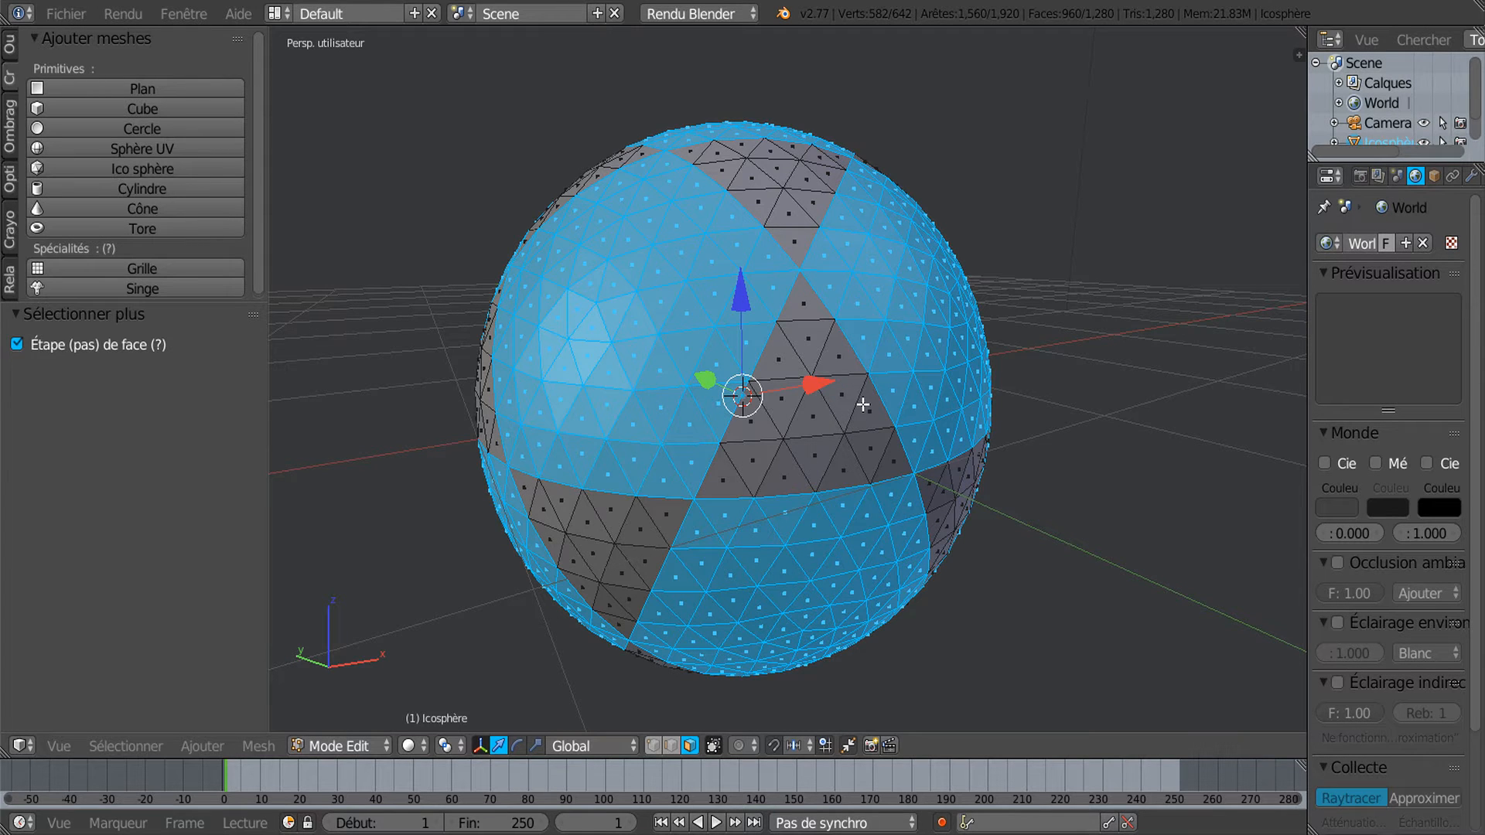
key("ctrl+KP_Subtract")
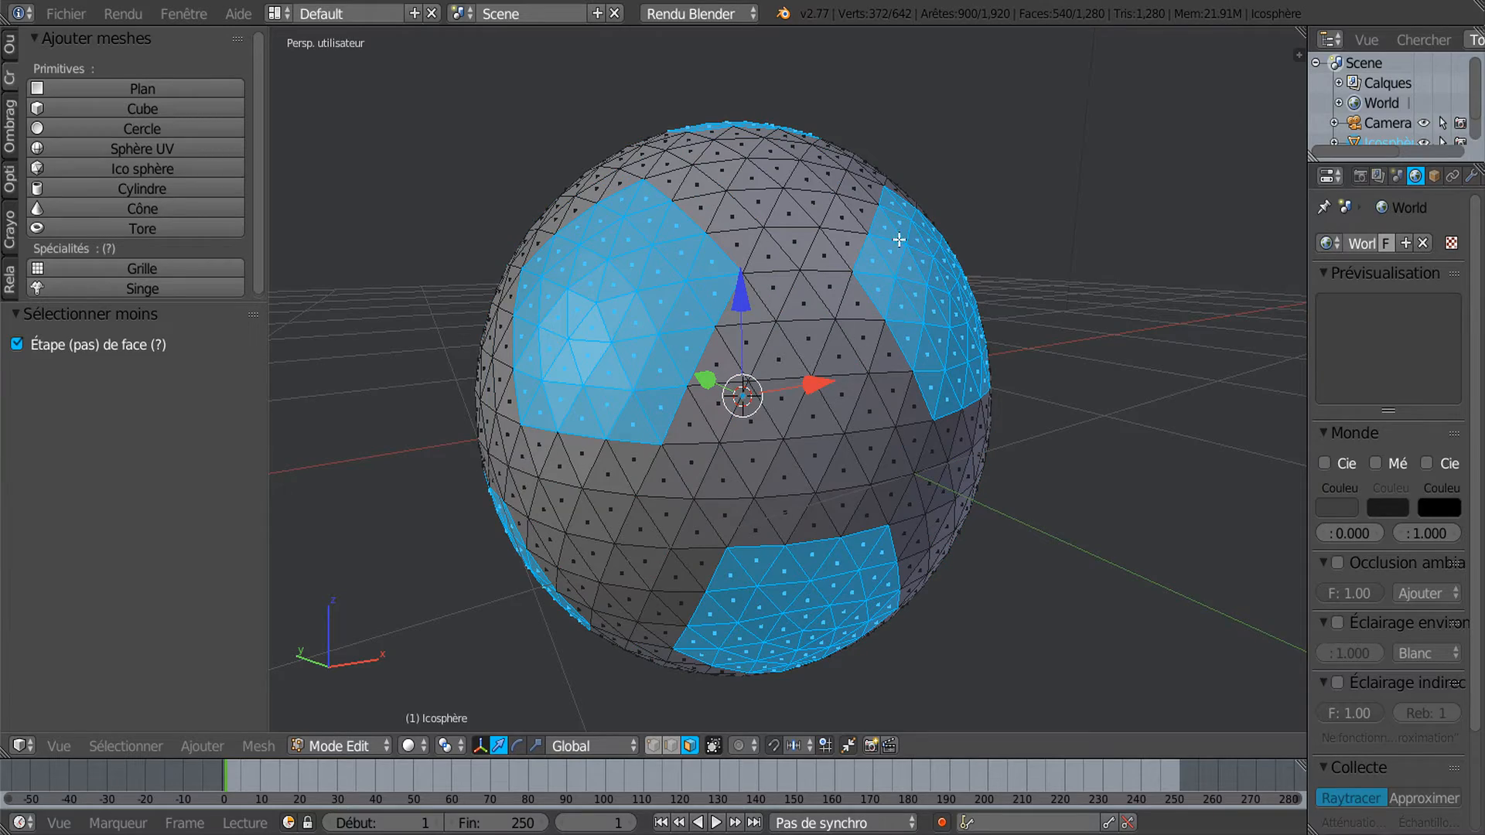
Create a new material for the icosphere and add a second, empty material slot
middle_click_drag(792, 390, 773, 415)
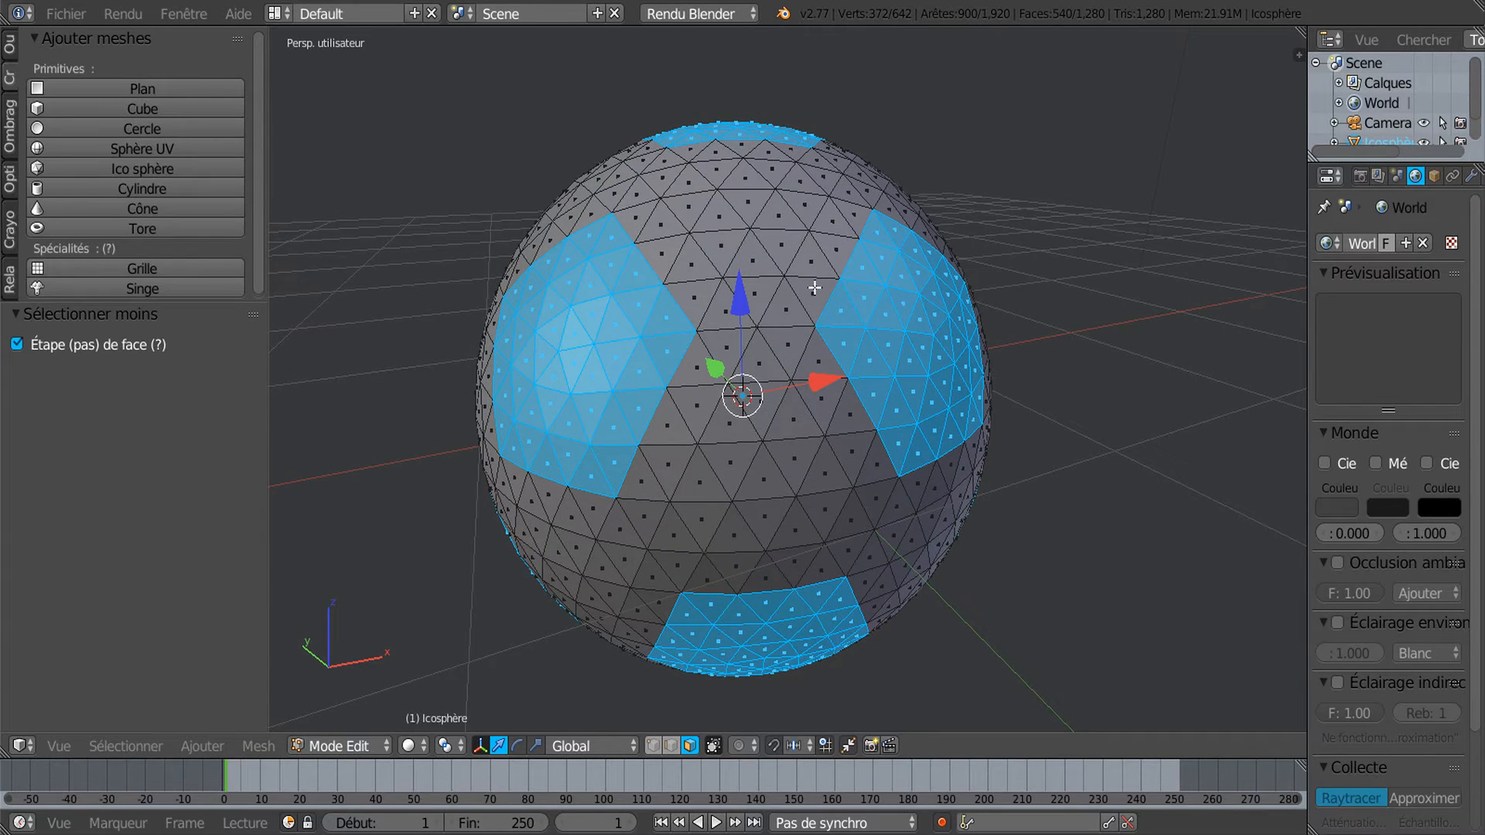
middle_click_drag(817, 301, 753, 314)
middle_click_drag(760, 534, 758, 475)
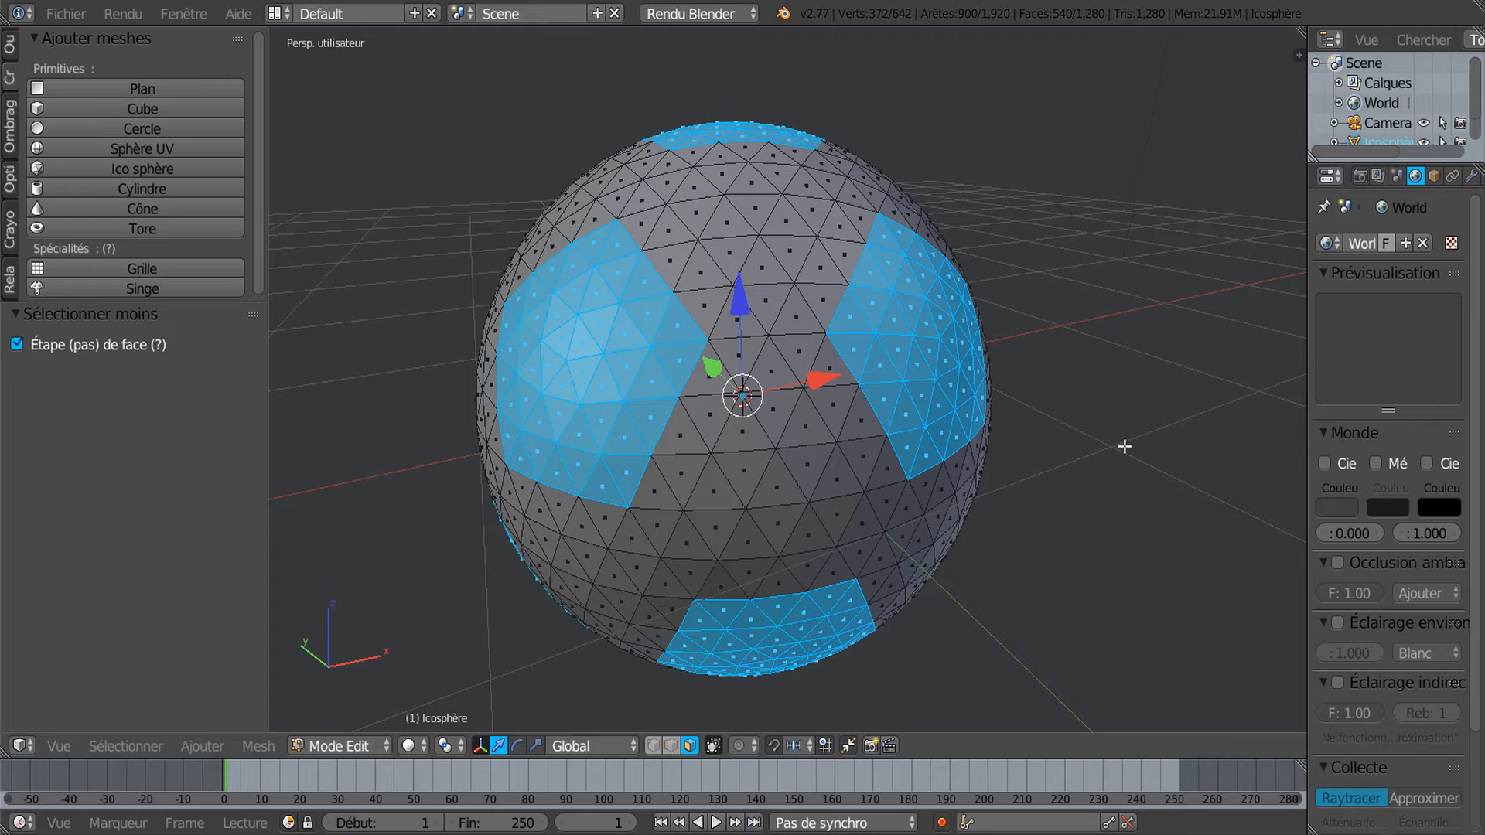
left_click_drag(1307, 420, 1108, 420)
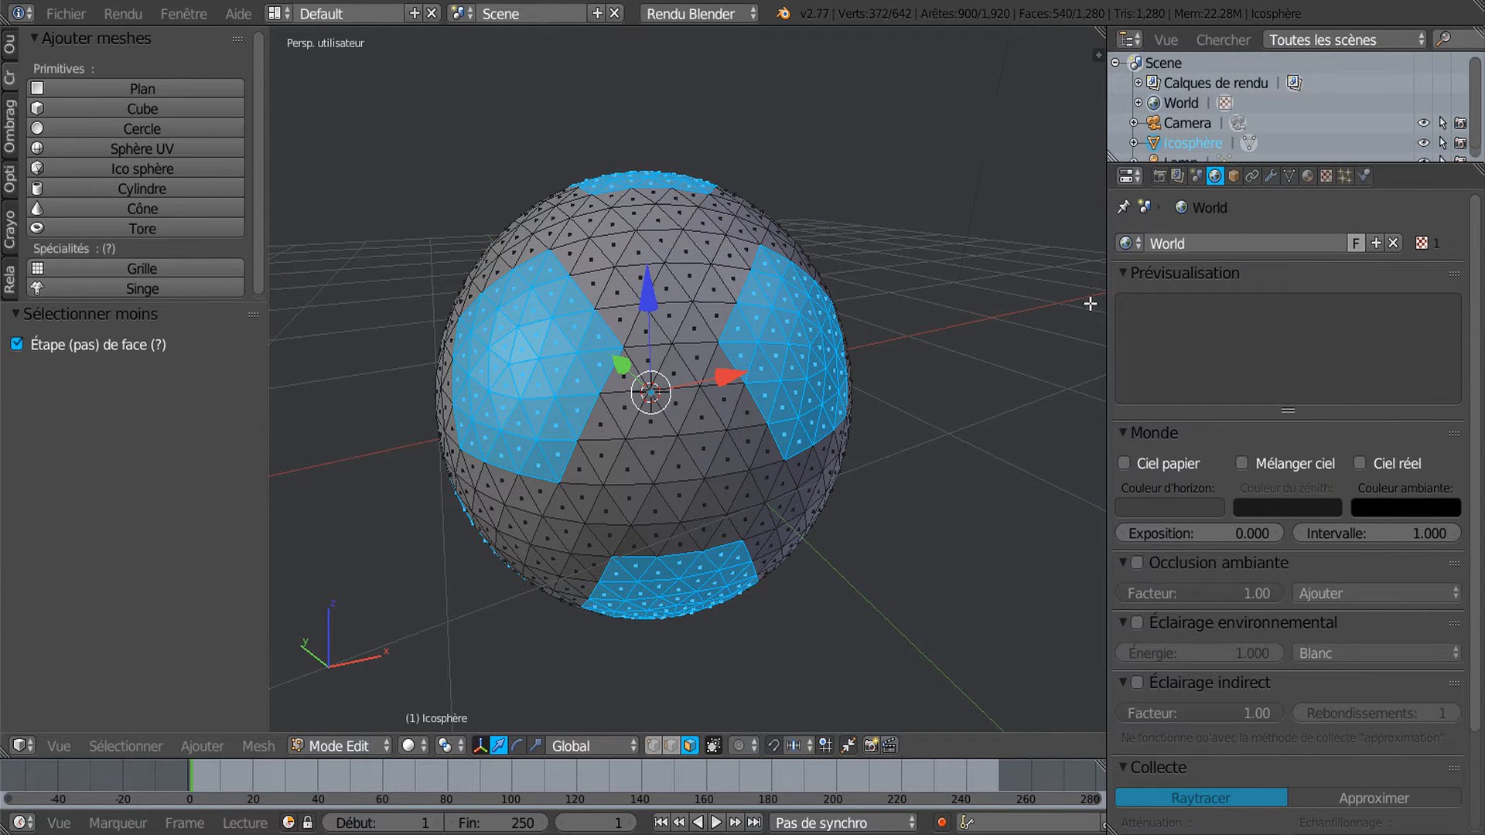
left_click(1308, 177)
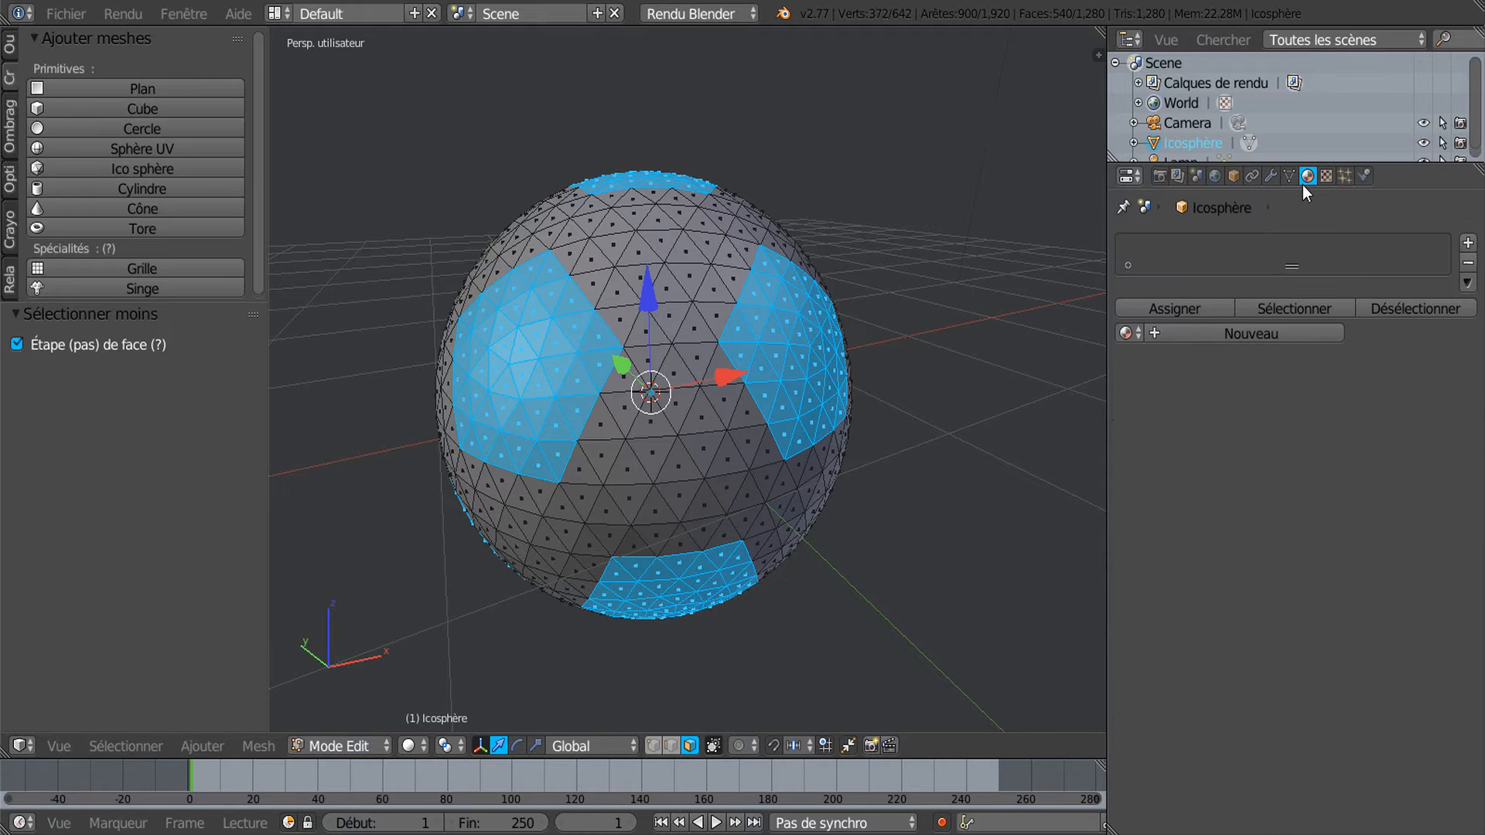
left_click(1237, 332)
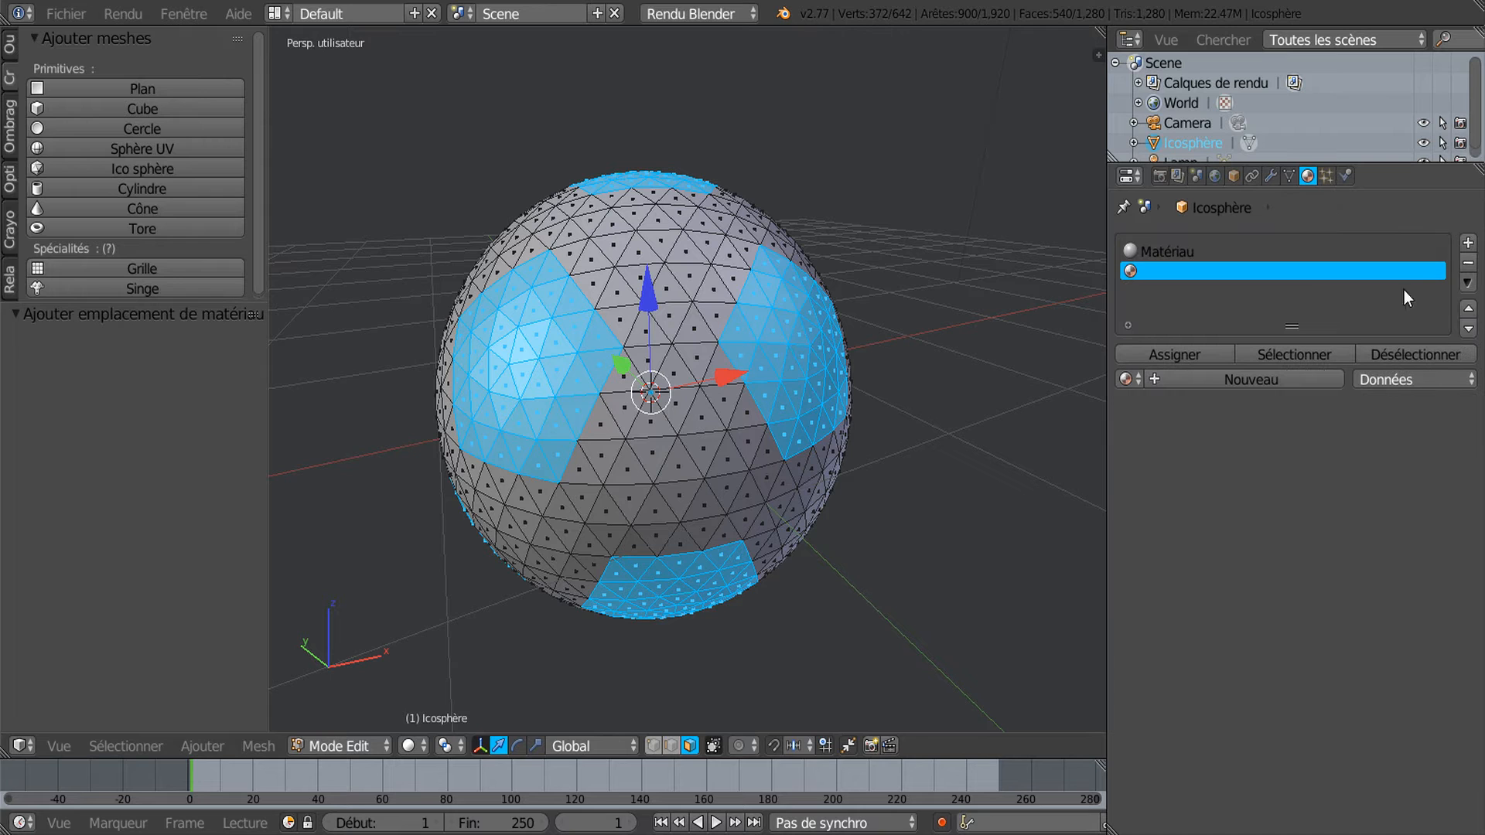
Create a material in the second slot with a near-black diffuse colour (RGB 0.015) and assign it to the selected pentagonal patches
left_click(1269, 378)
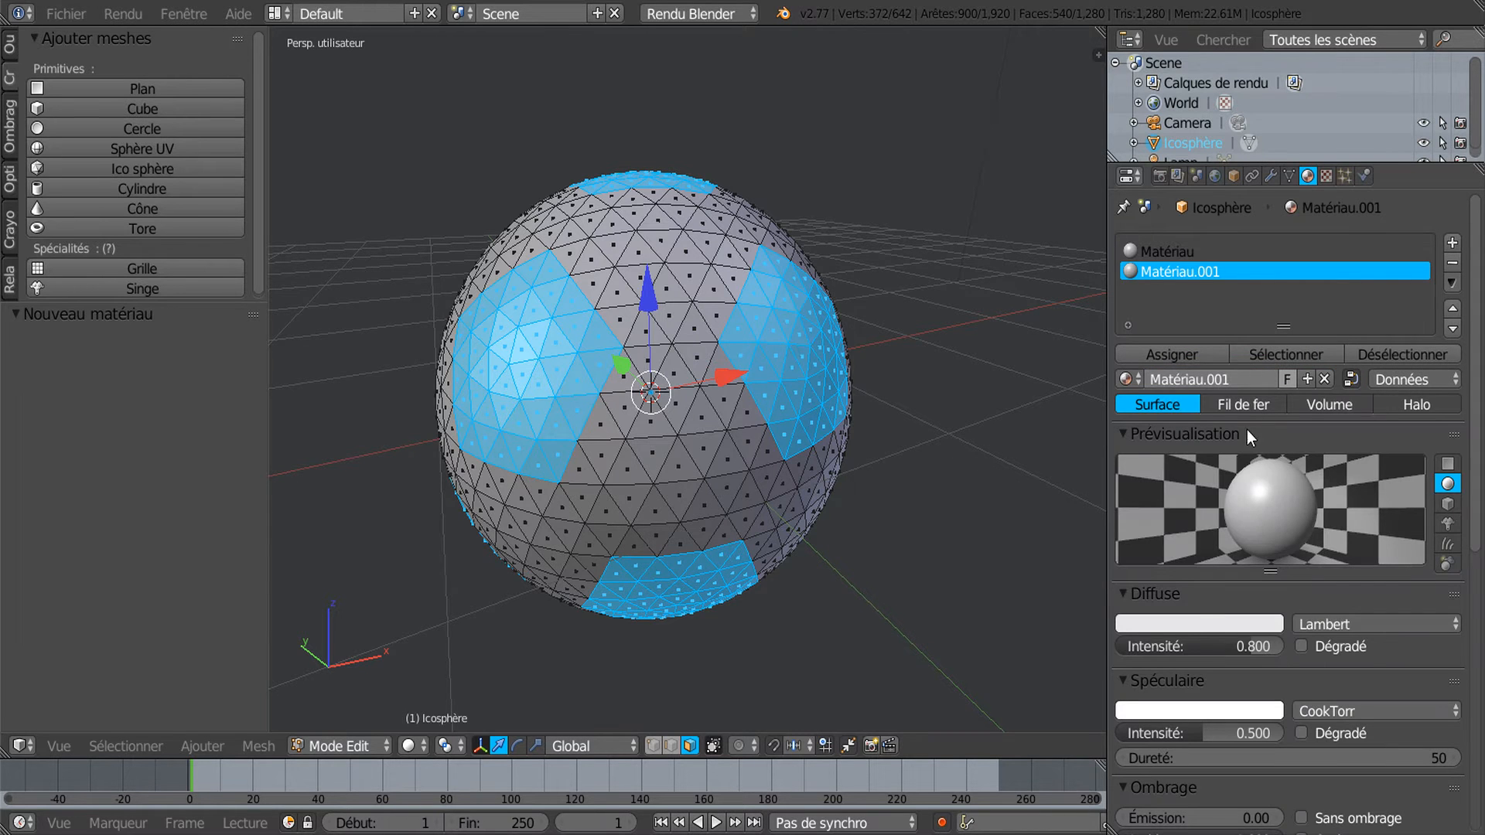
left_click(1200, 625)
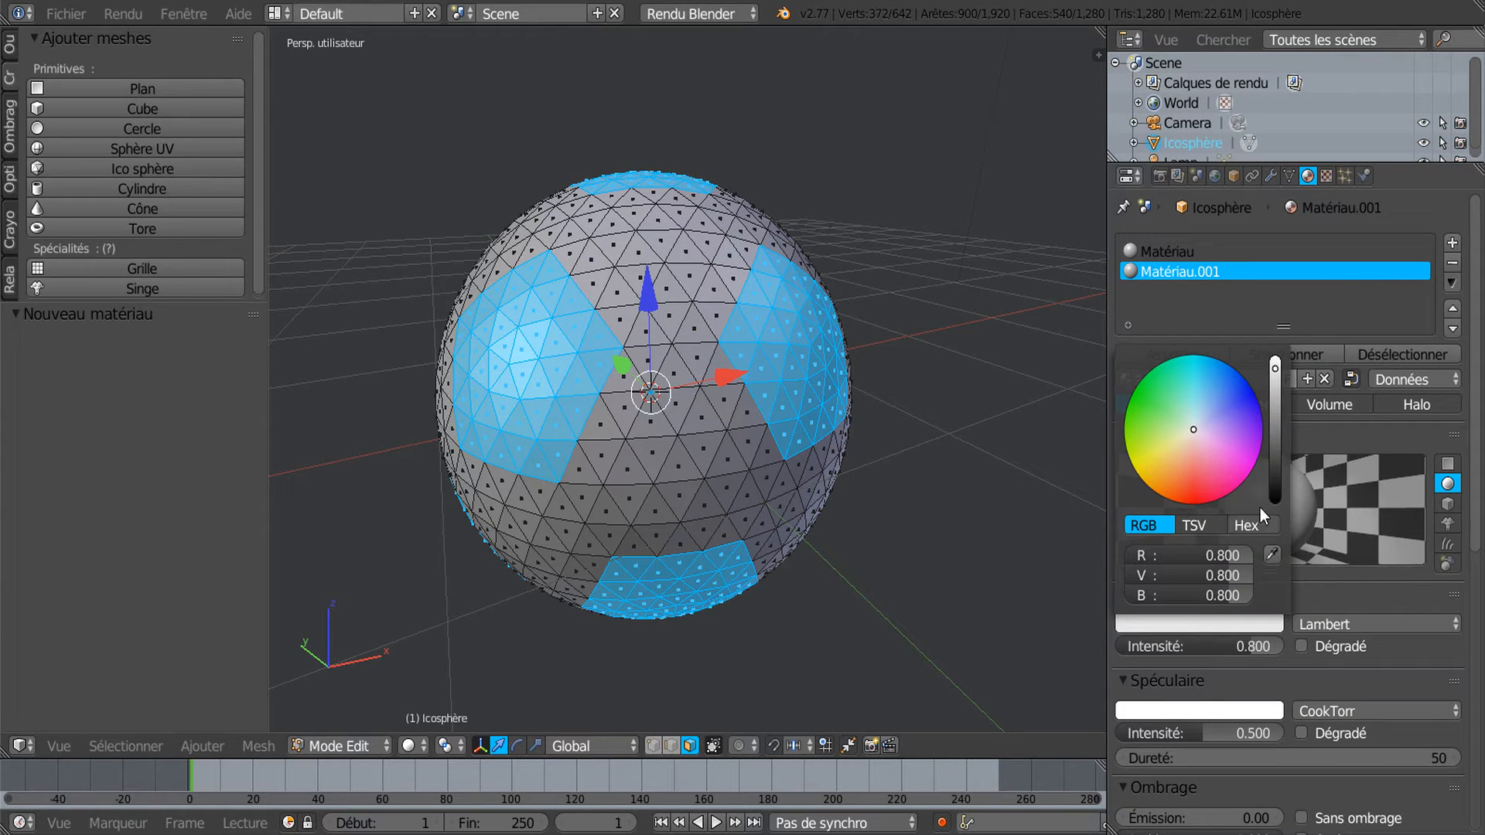
left_click_drag(1276, 370, 1276, 487)
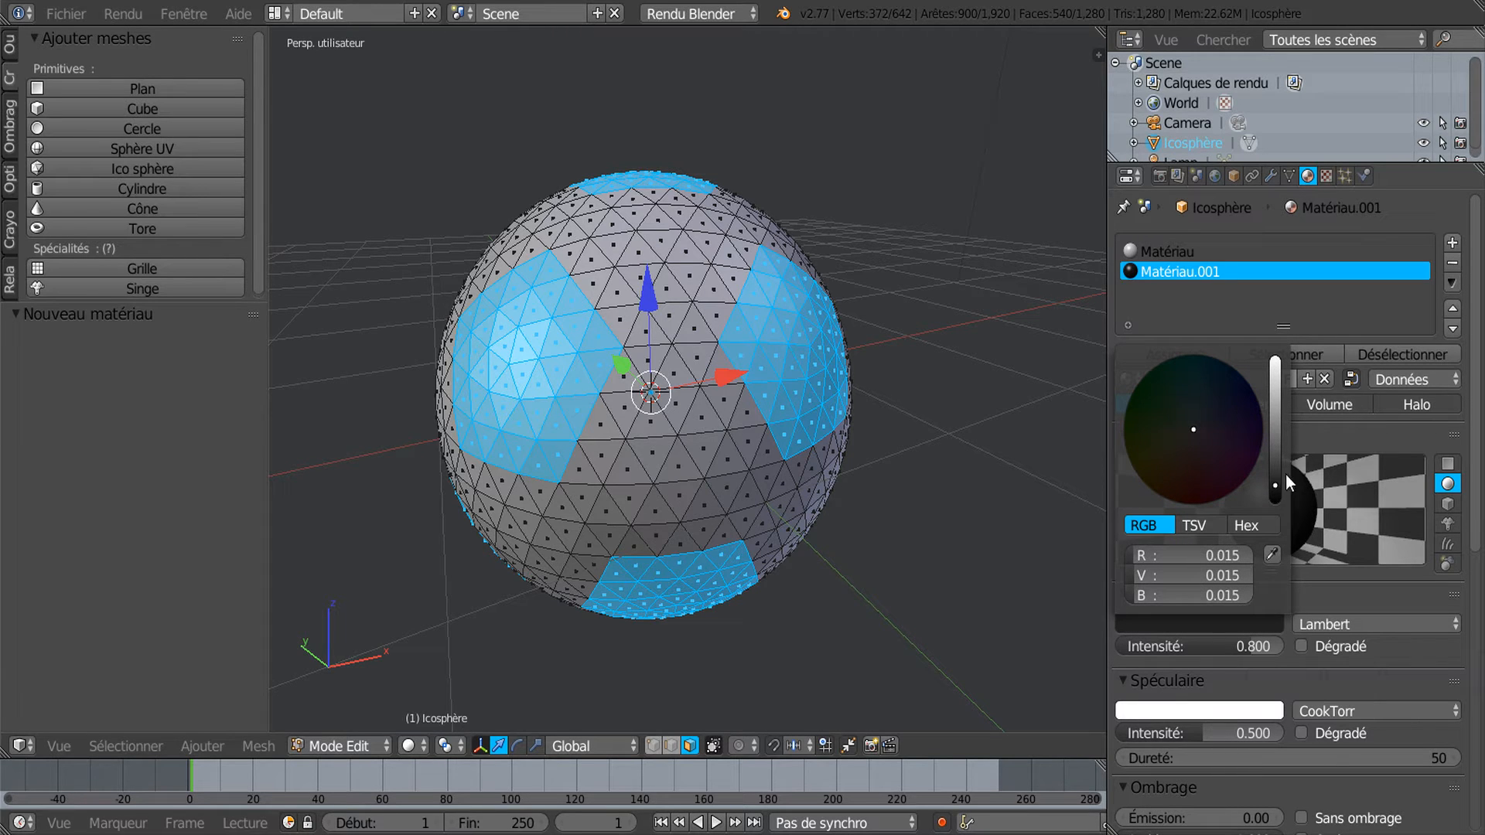
left_click(1181, 359)
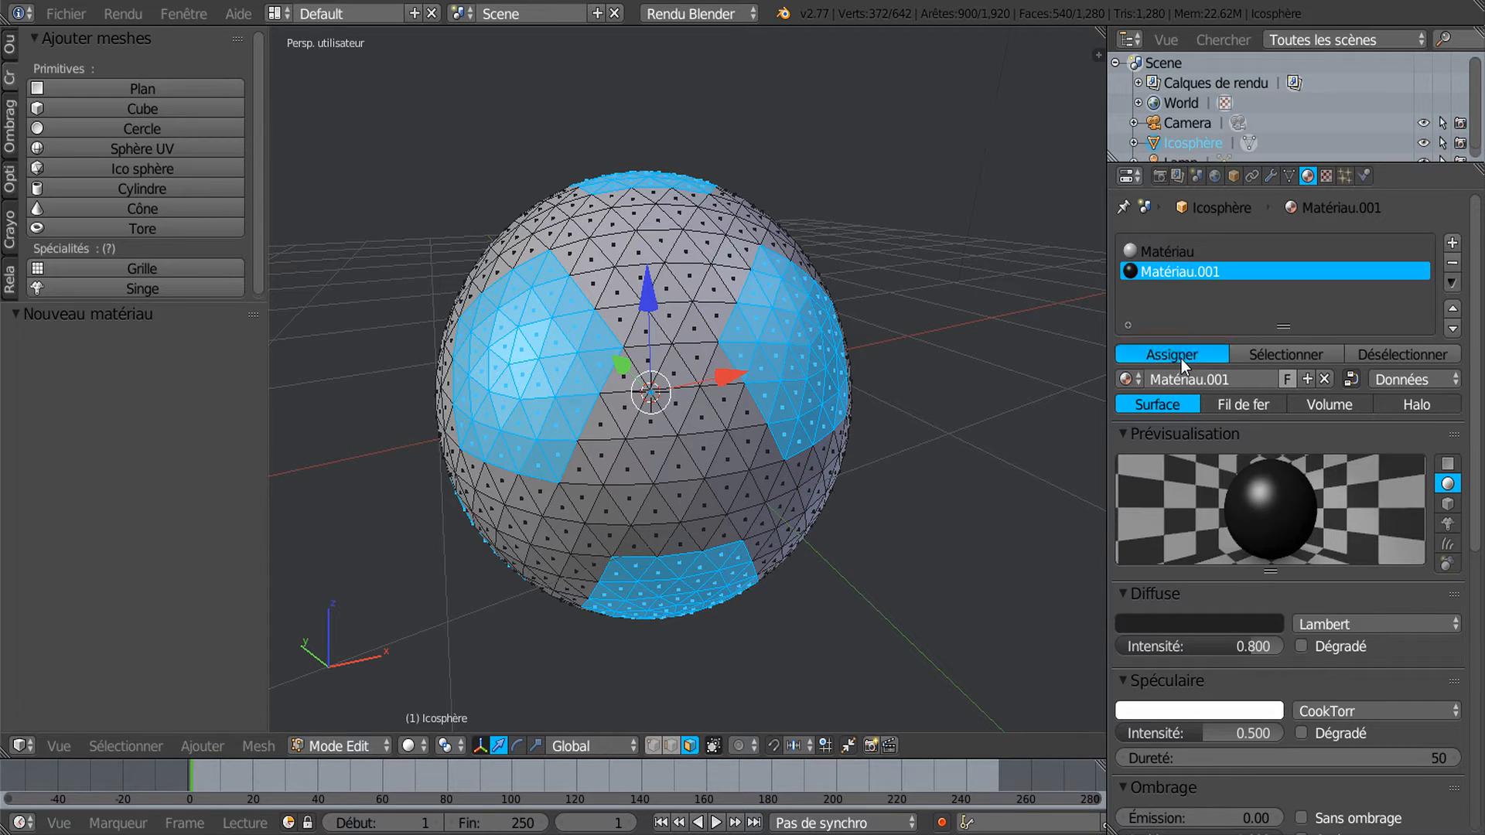
Lighten the pentagon material's diffuse colour to light grey and set its diffuse intensity to 0.684
left_click(1198, 620)
left_click_drag(1263, 484, 1275, 389)
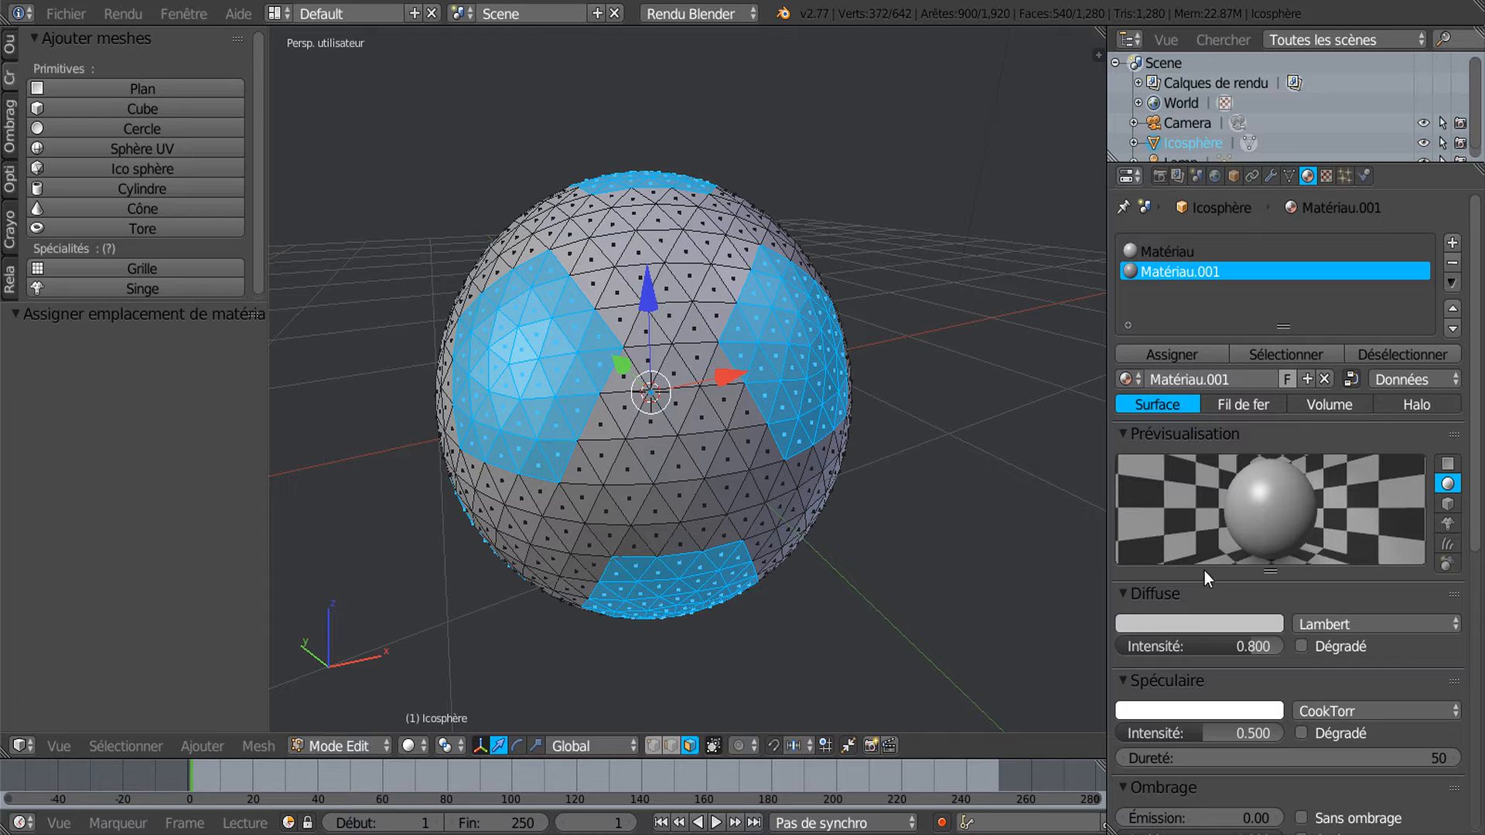
scroll(744, 410, "up", 3)
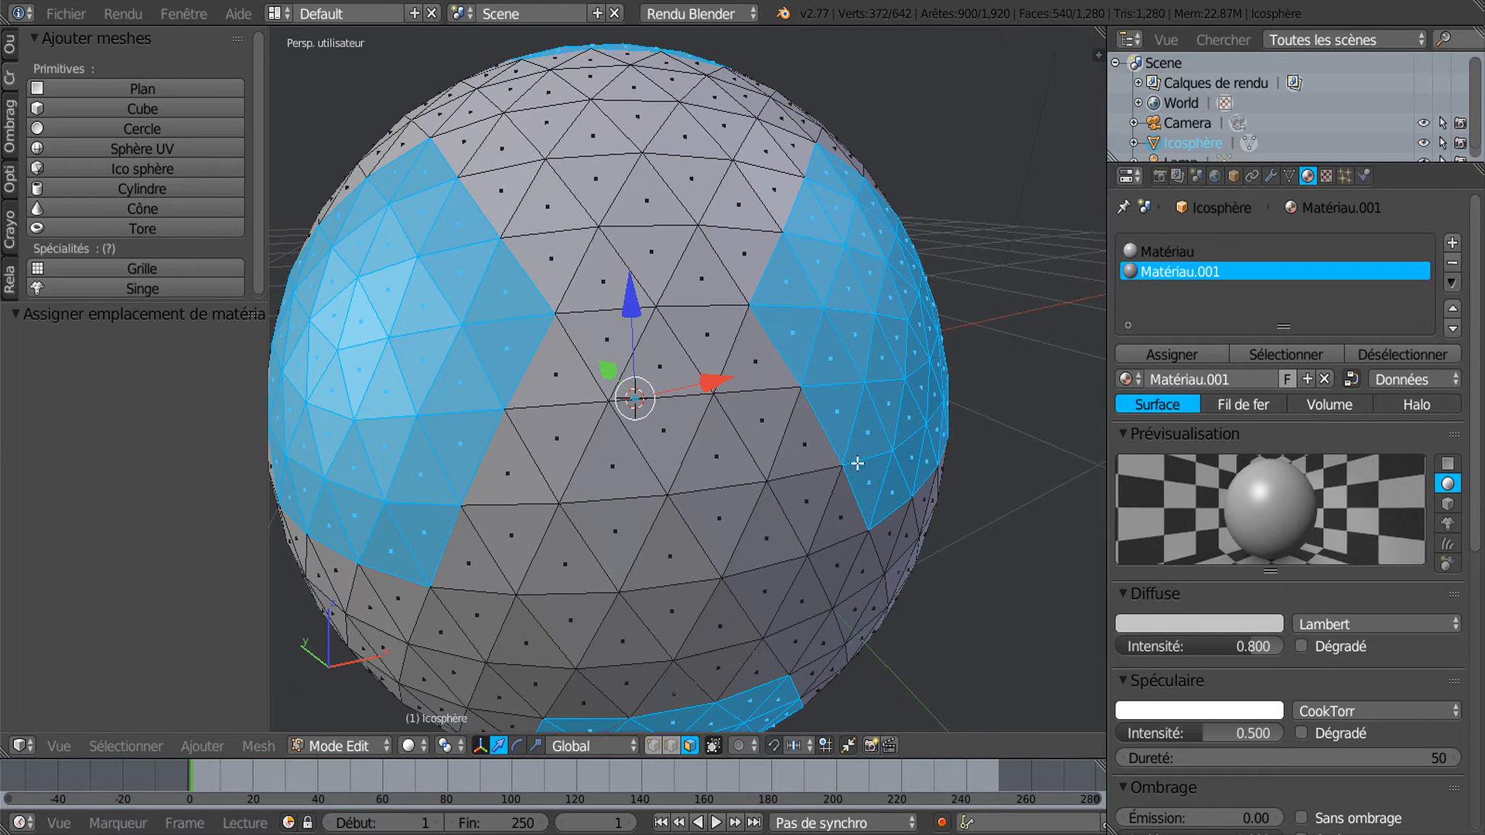
mouse_move(1254, 646)
left_mouse_down()
mouse_move(1215, 646)
mouse_move(1232, 646)
left_mouse_up()
scroll(879, 514, "down", 3)
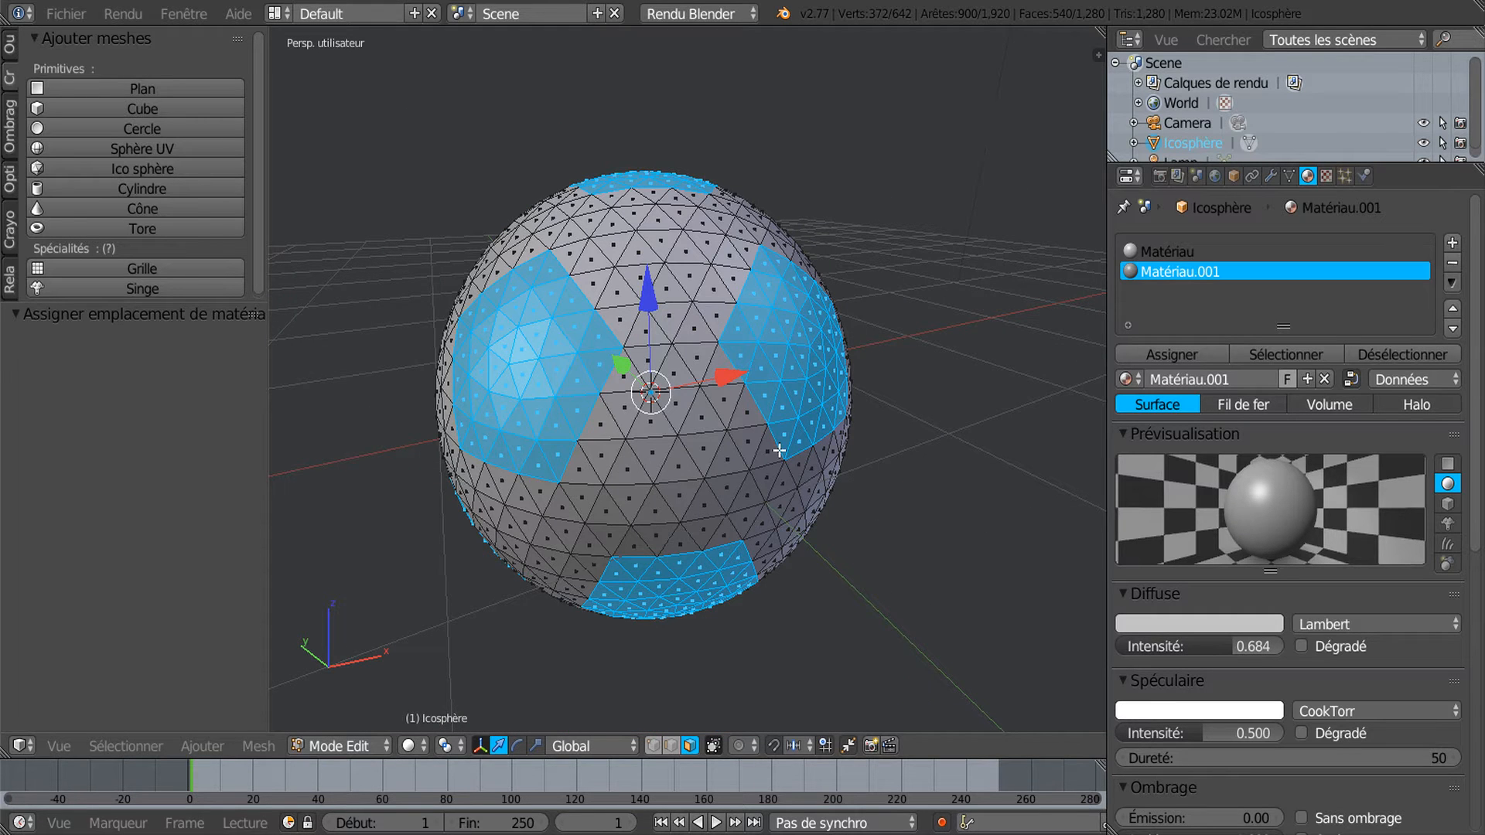
Inset all the selected pentagonal patches as regions with a thickness of 0.01
middle_click_drag(727, 521, 647, 500)
scroll(647, 501, "up", 2)
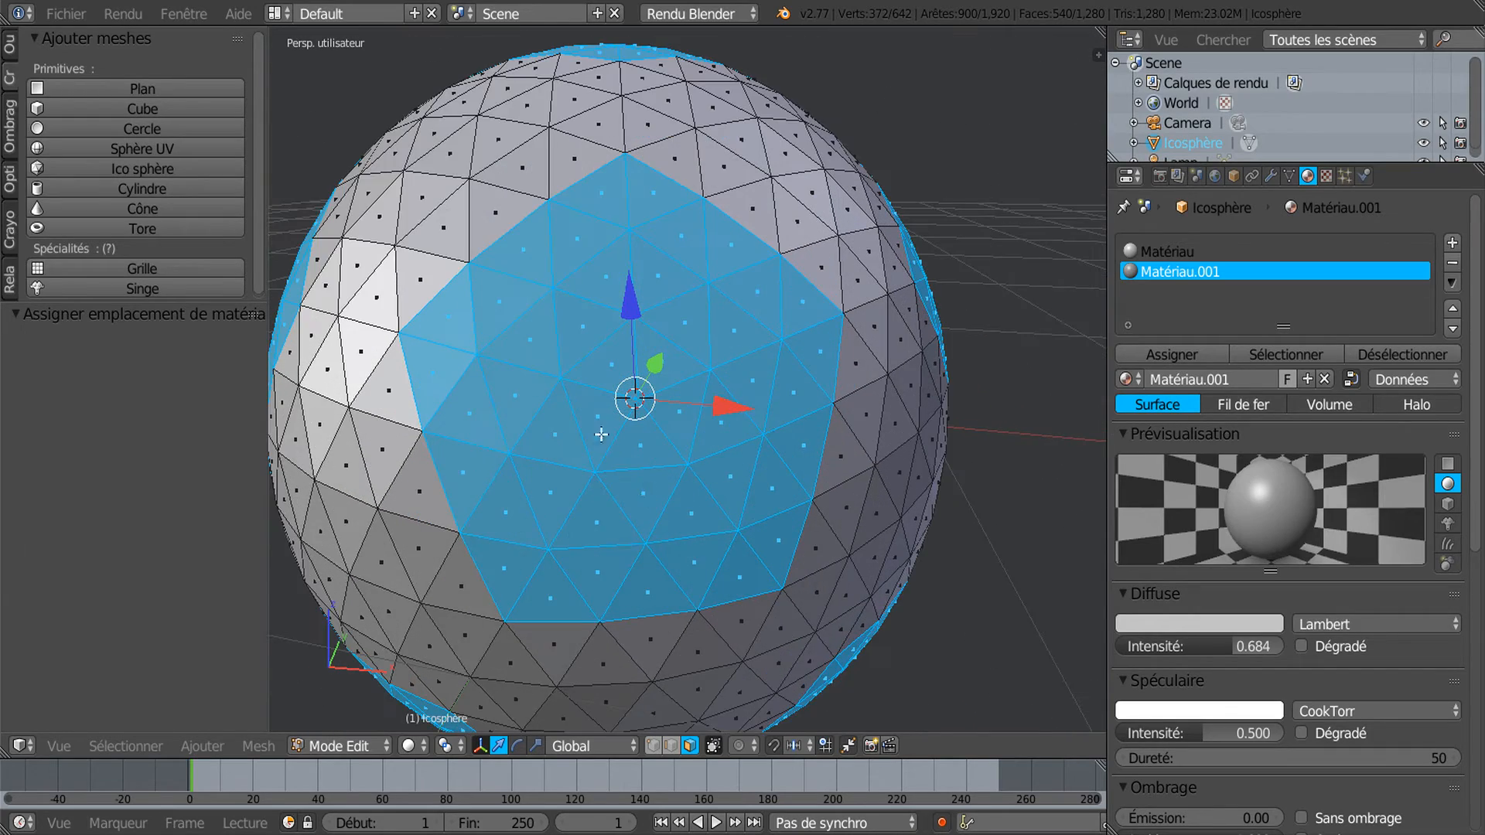
scroll(711, 424, "down", 2)
middle_click_drag(710, 425, 730, 465)
scroll(673, 451, "up", 1)
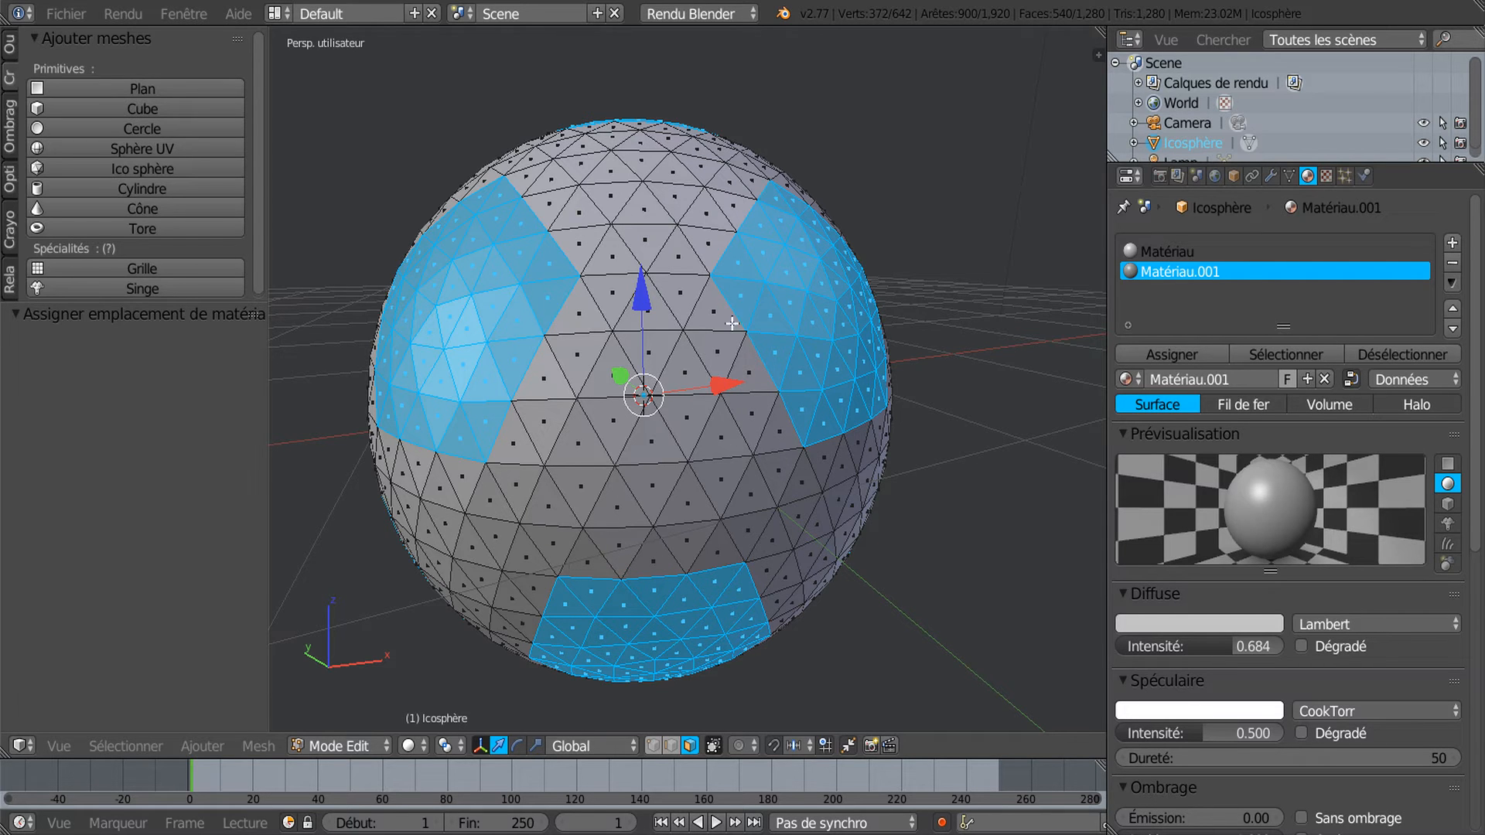
middle_click_drag(698, 428, 752, 439)
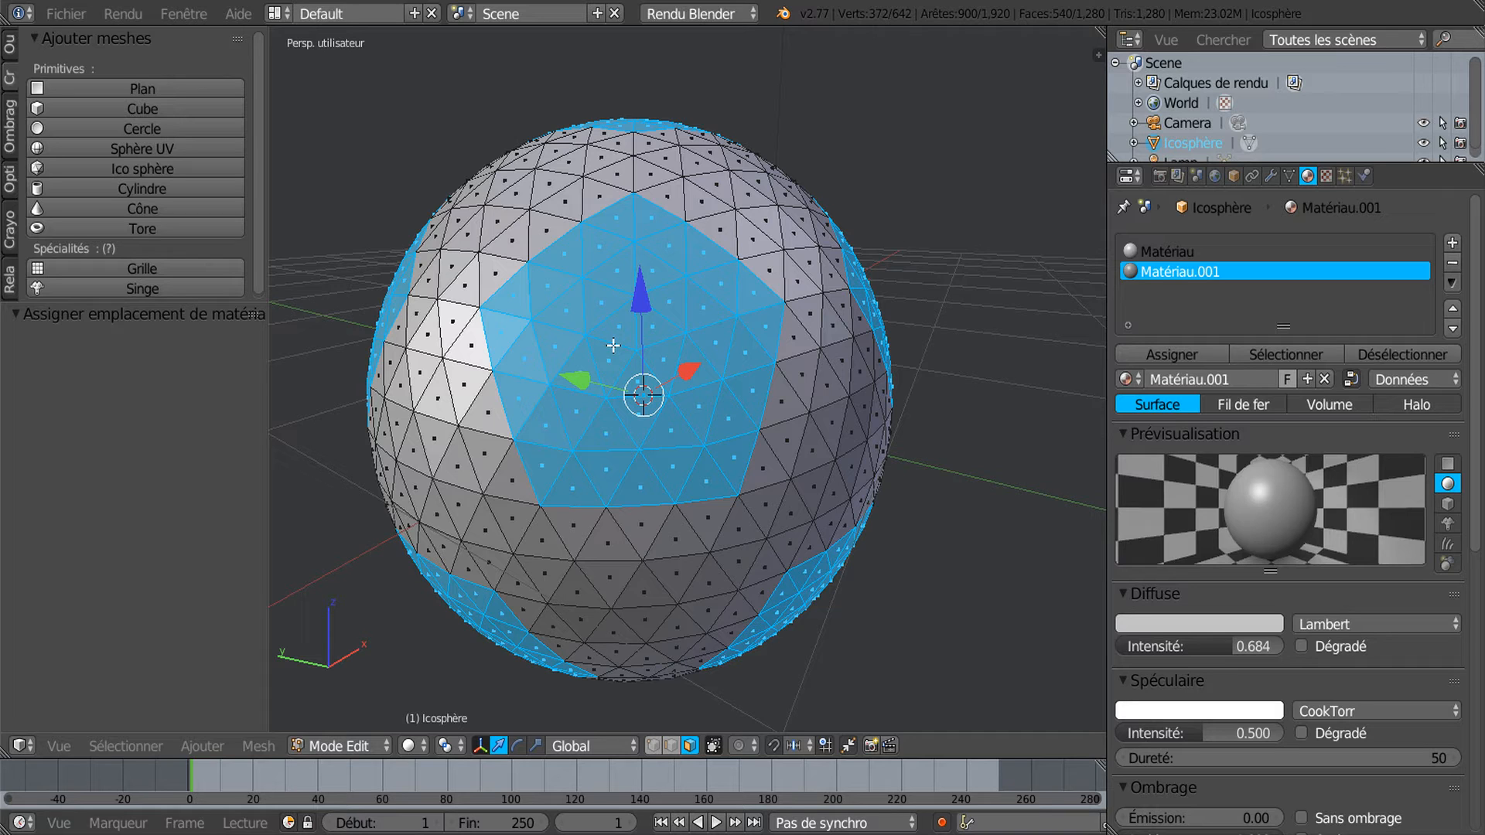
key("i")
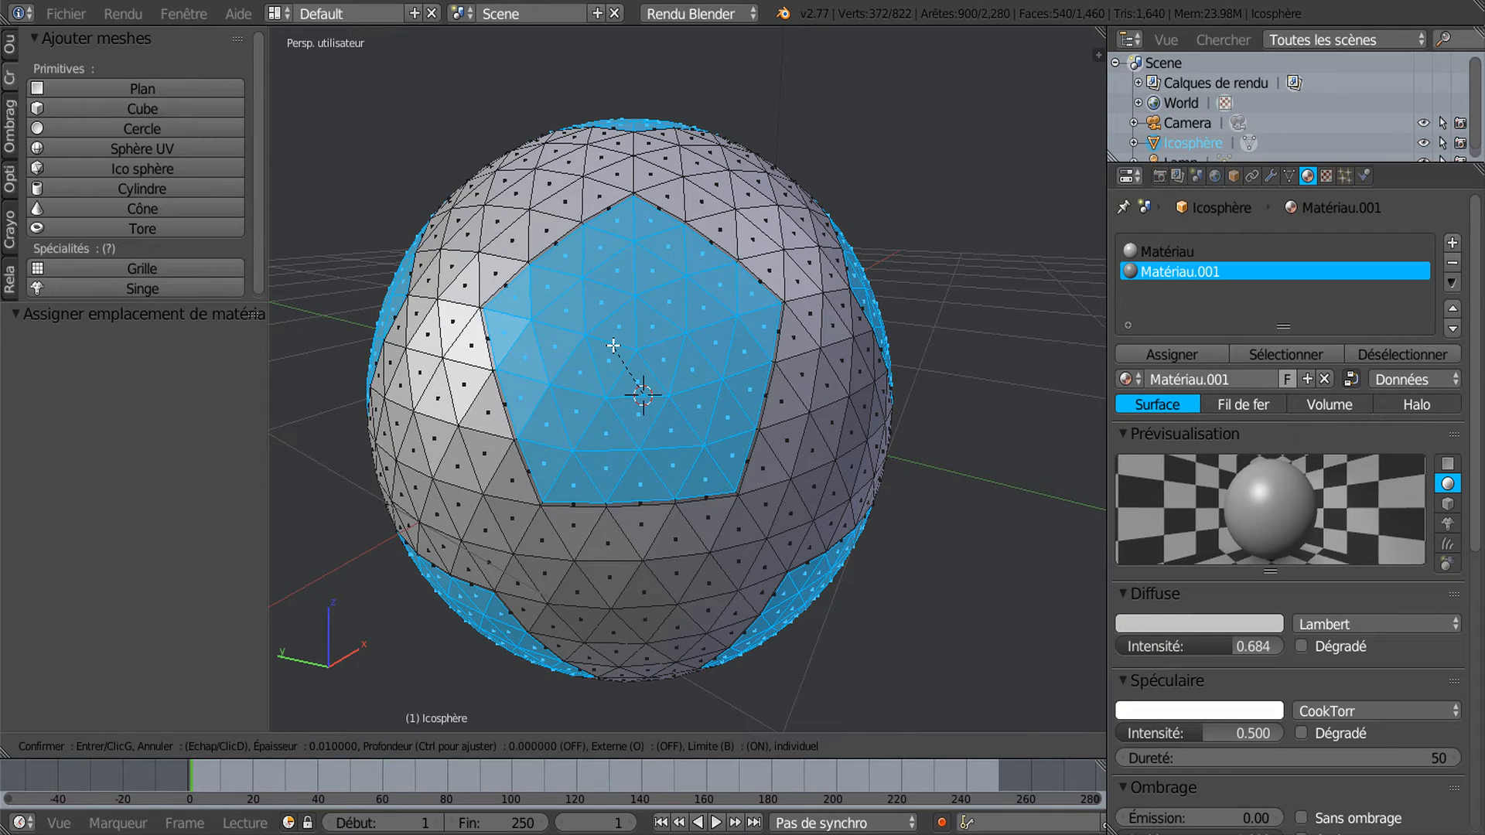
left_click(613, 346)
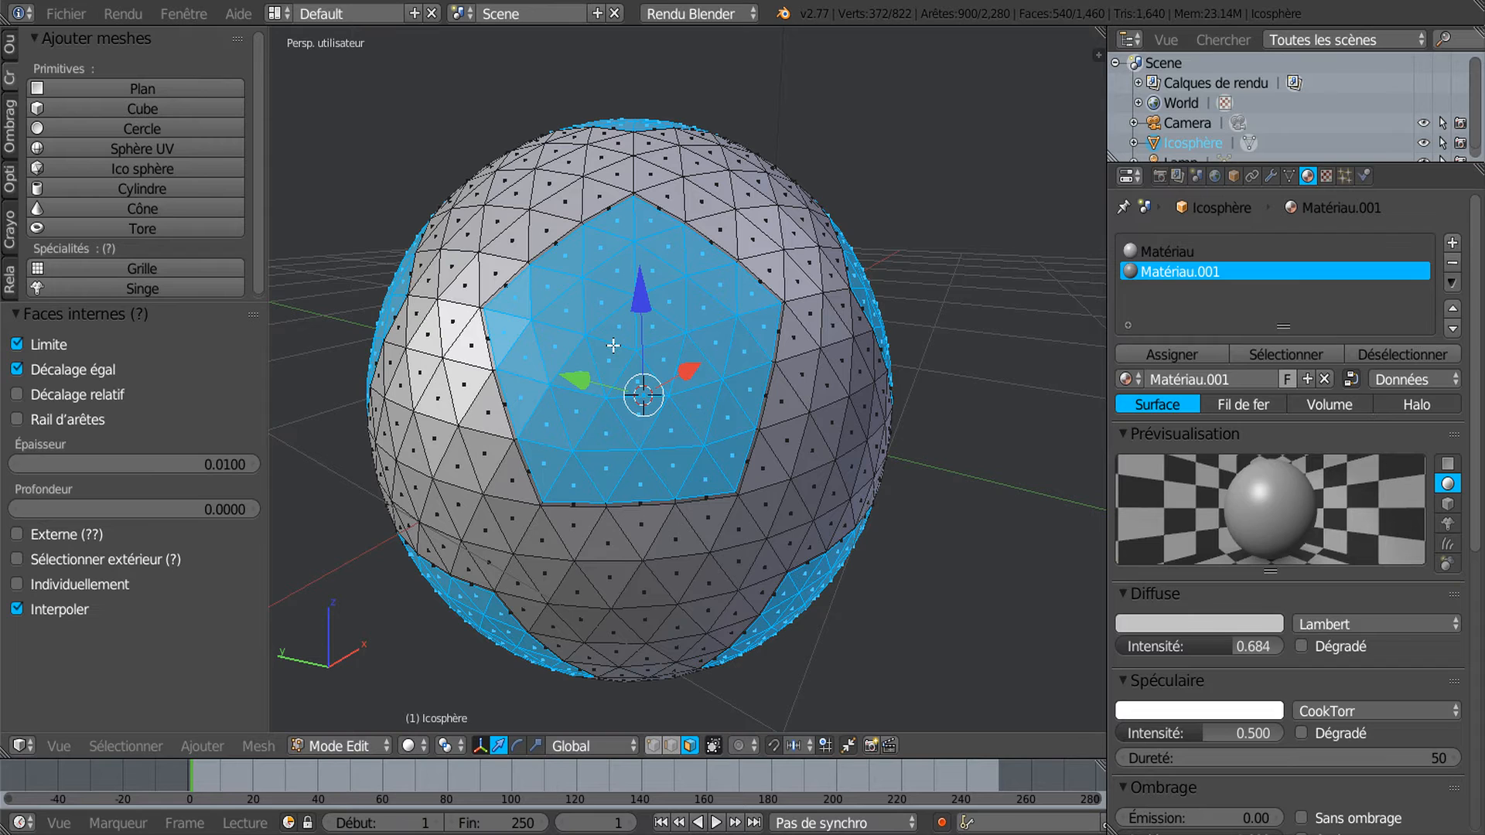
scroll(613, 345, "up", 5)
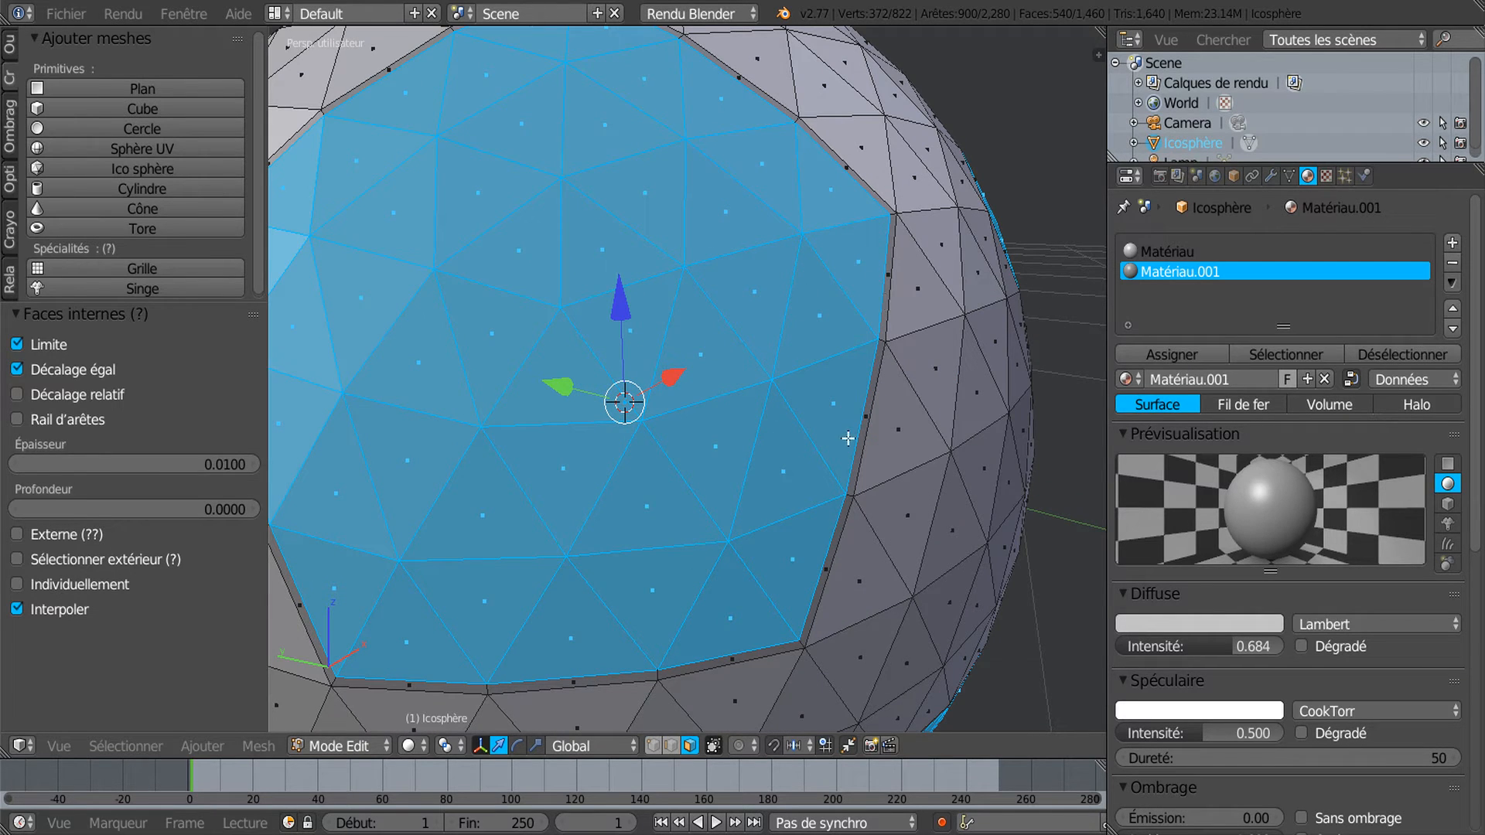
scroll(671, 492, "down", 5)
Select the centre face of a hexagonal patch between three pentagons and grow the selection by two rings of faces
middle_click_drag(856, 434, 659, 334)
middle_click_drag(553, 486, 838, 463)
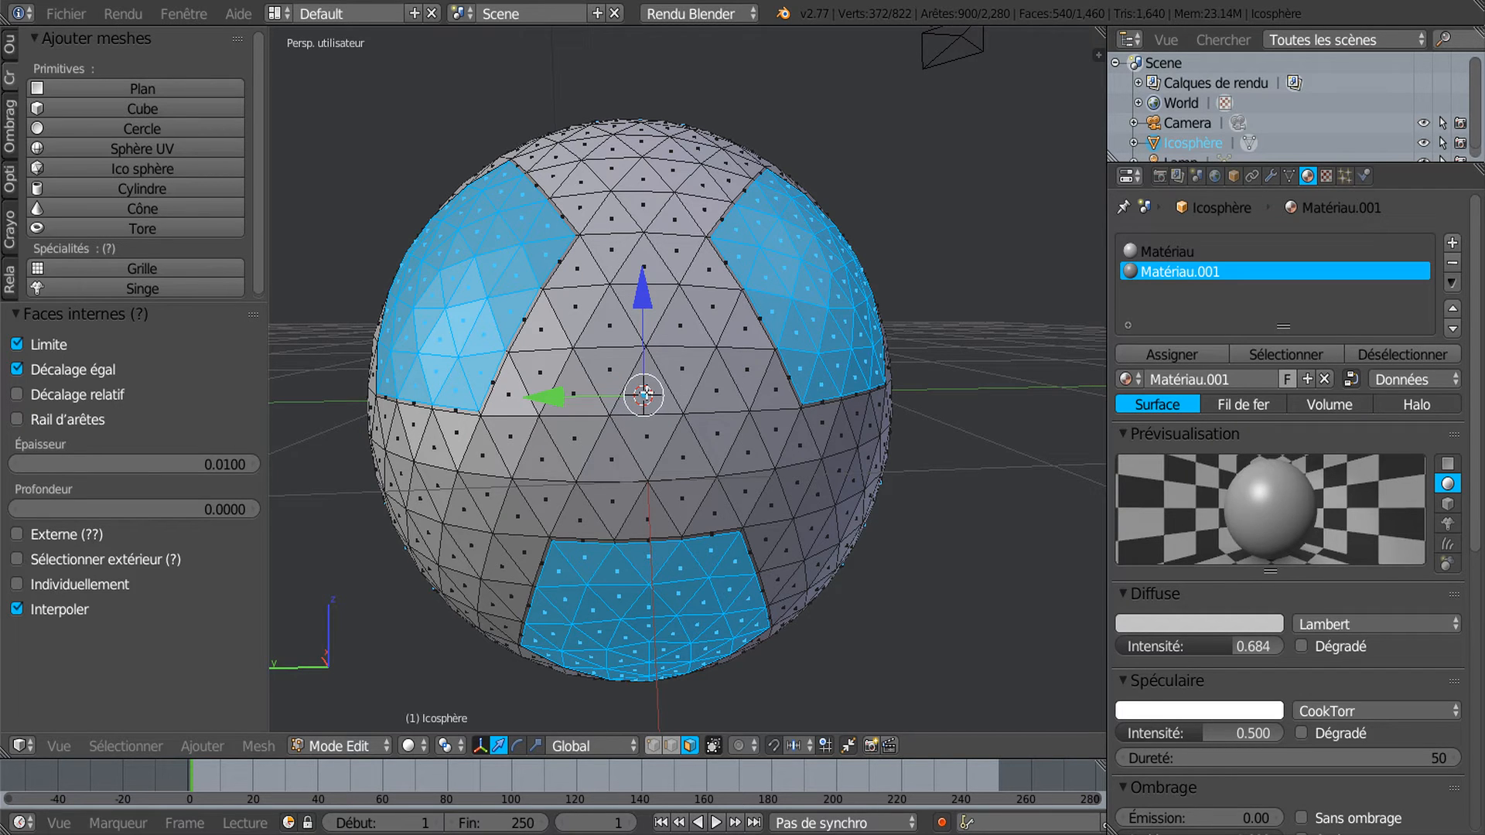
right_click(644, 395)
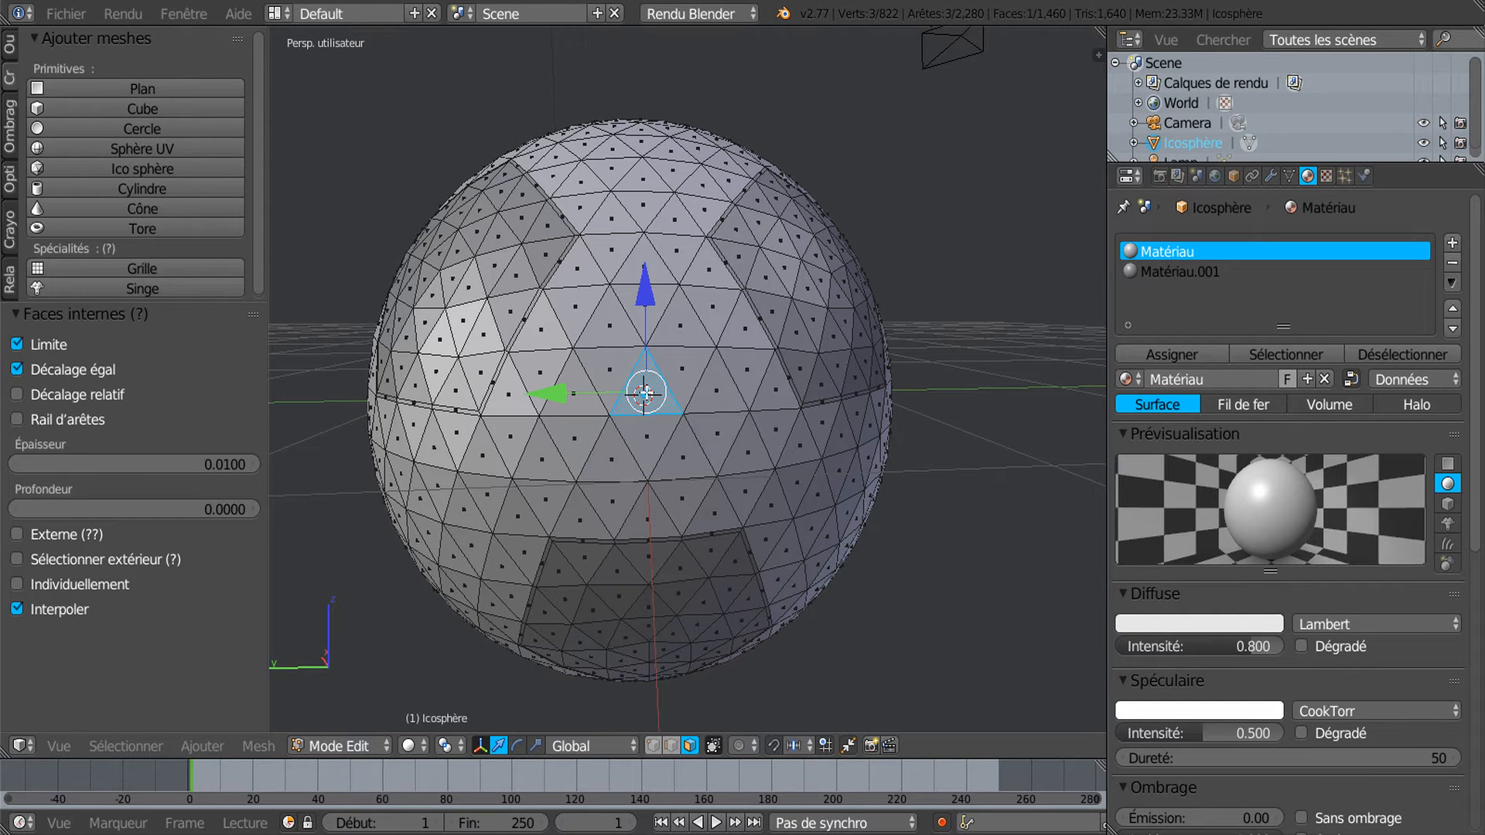
key("ctrl+KP_Add")
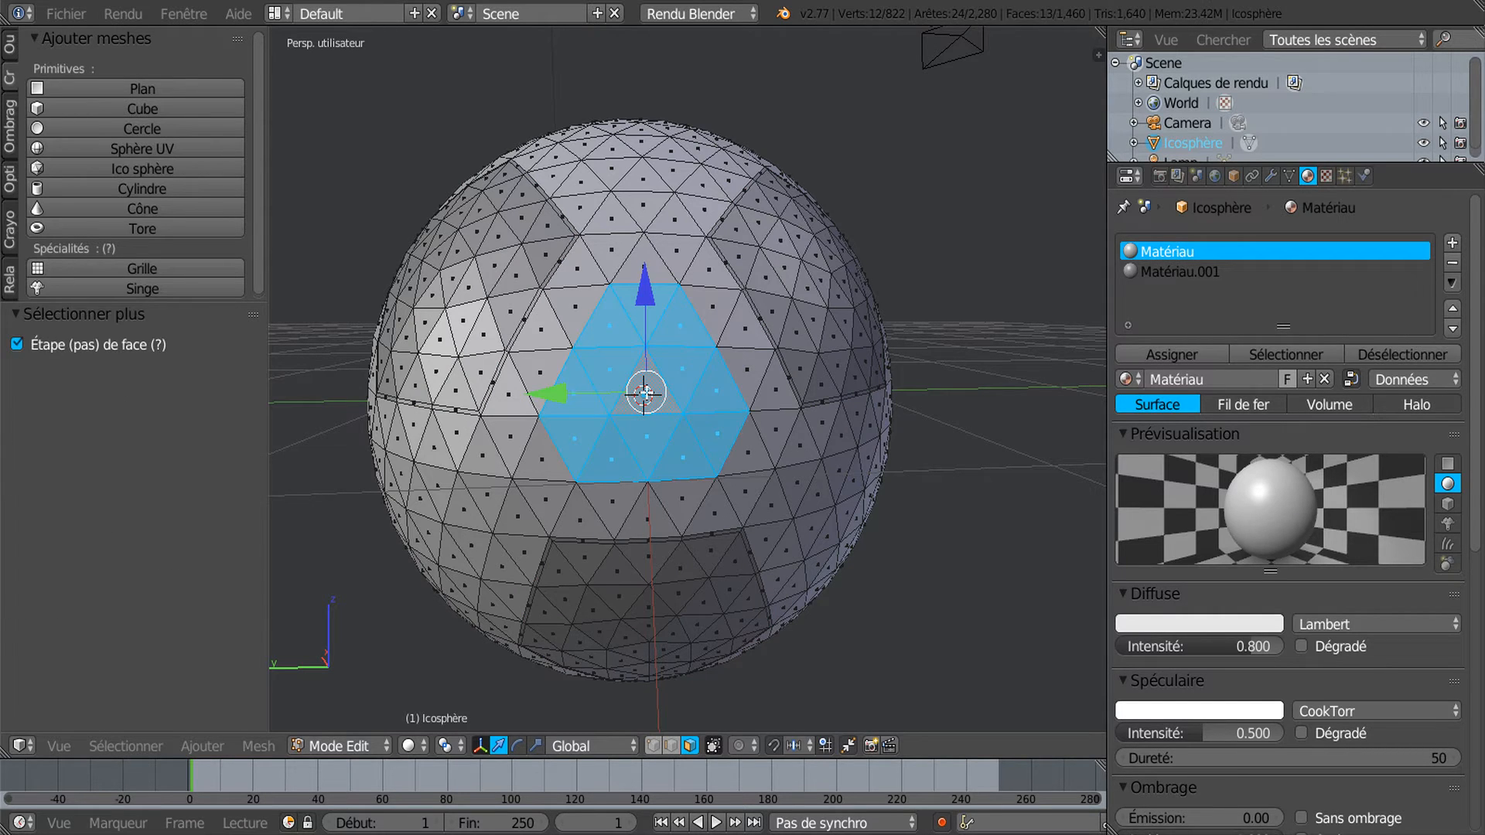
key("ctrl+KP_Add")
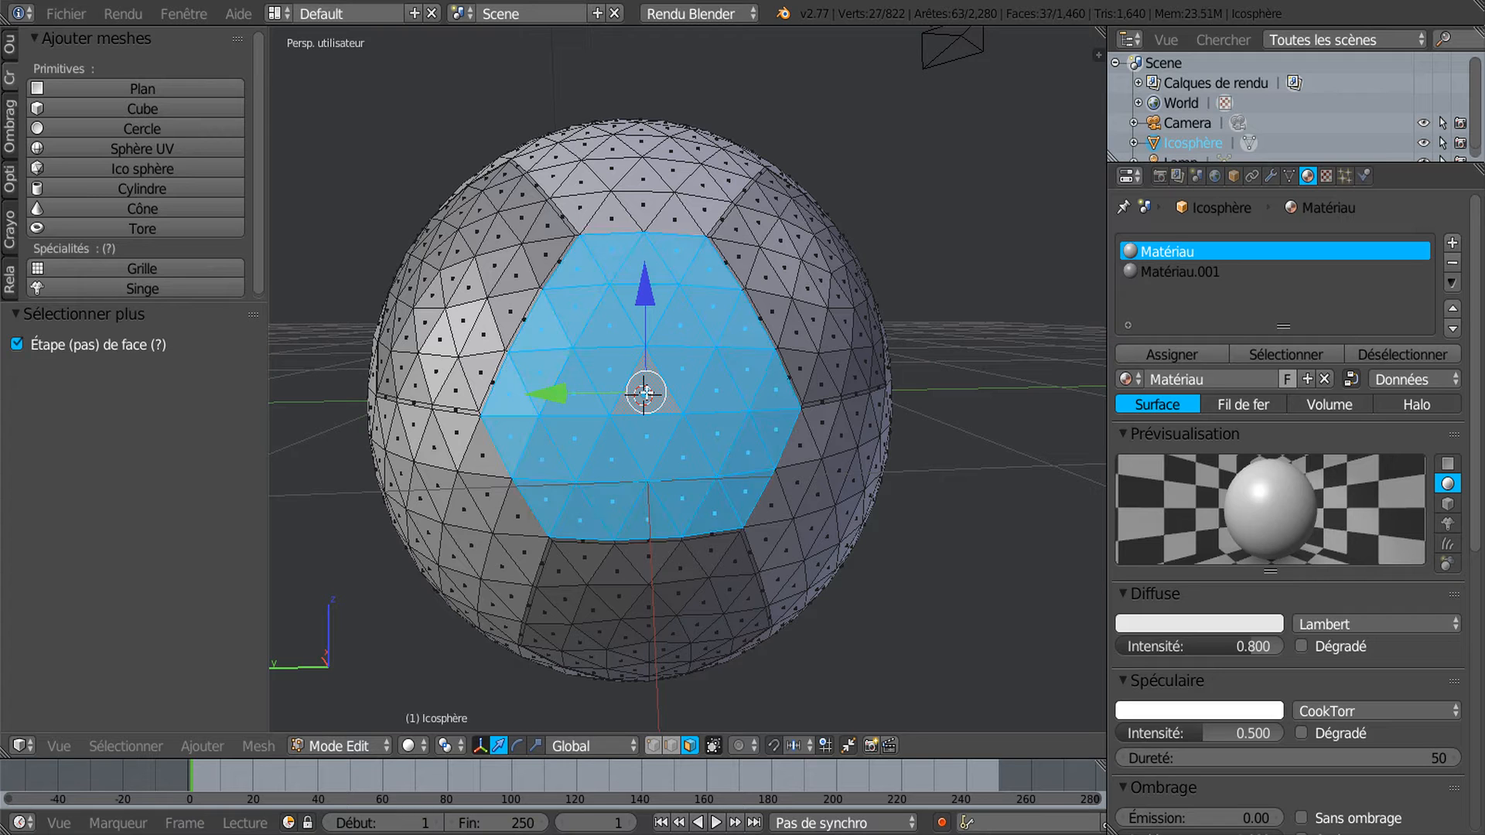
Inset the selected hexagonal patch with a thickness of 0.01
scroll(738, 281, "up", 5)
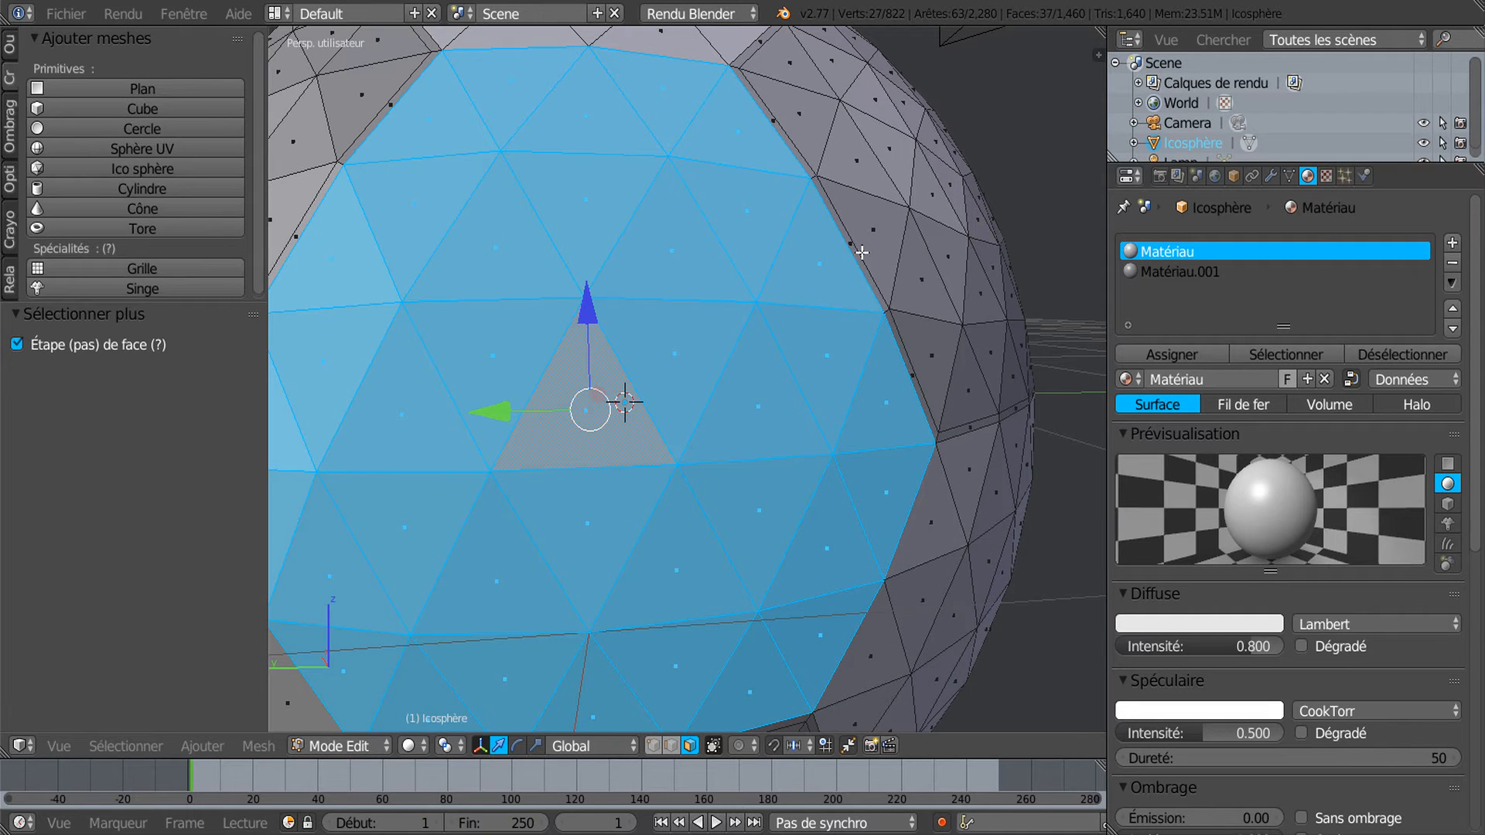
scroll(840, 430, "down", 5)
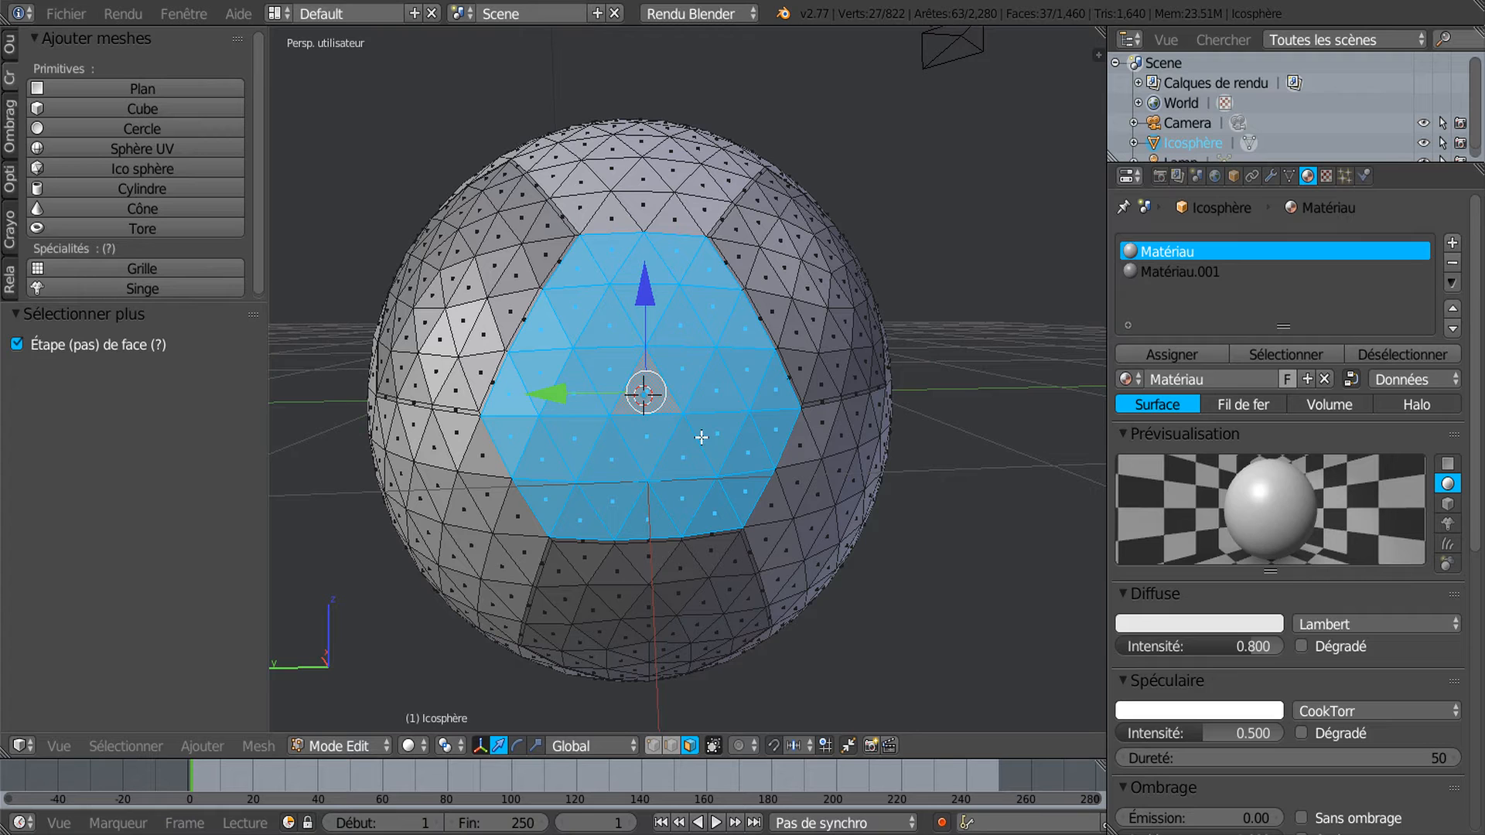
key("i")
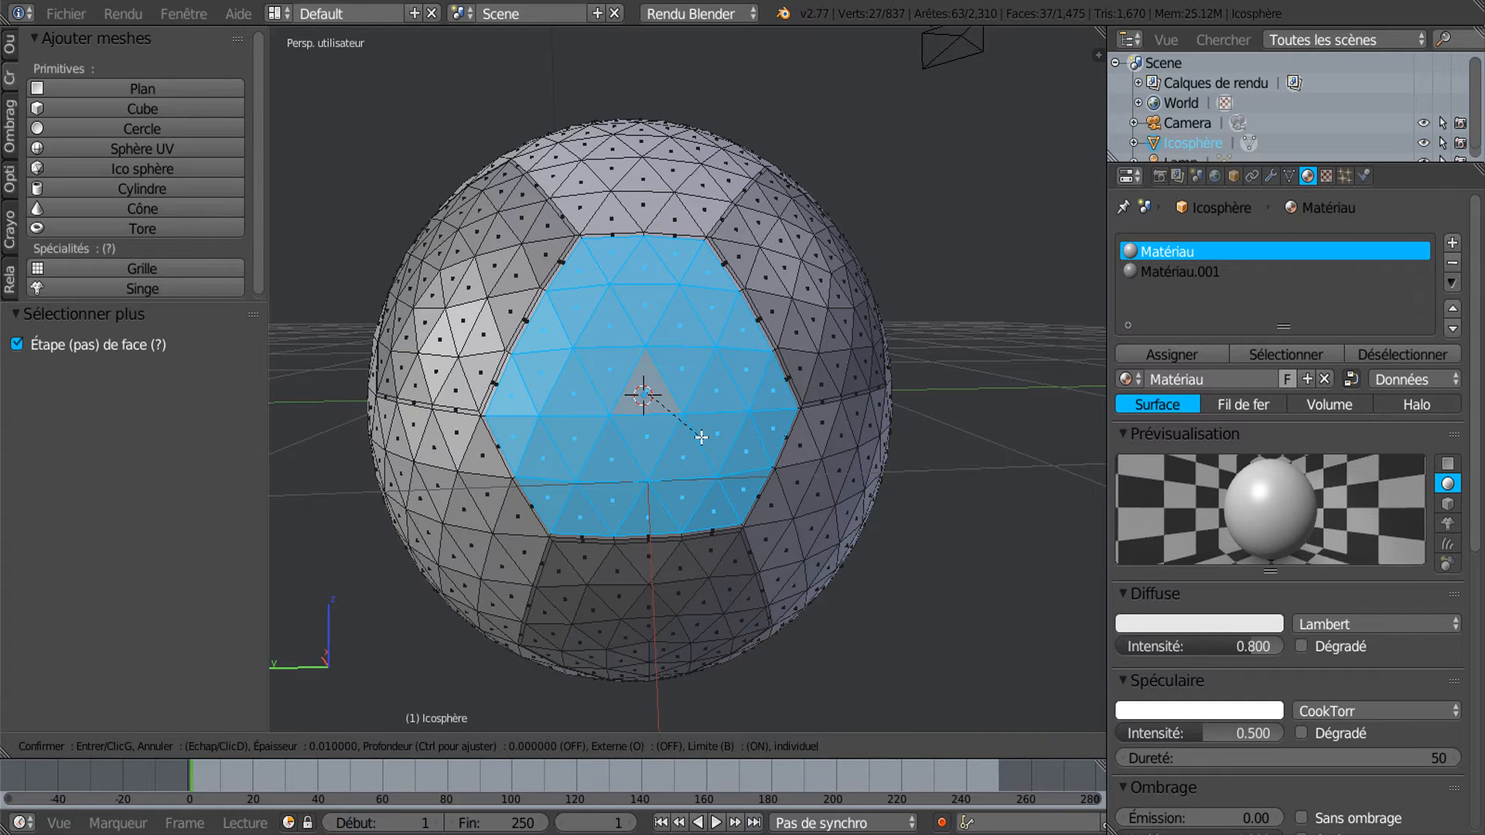
left_click(702, 437)
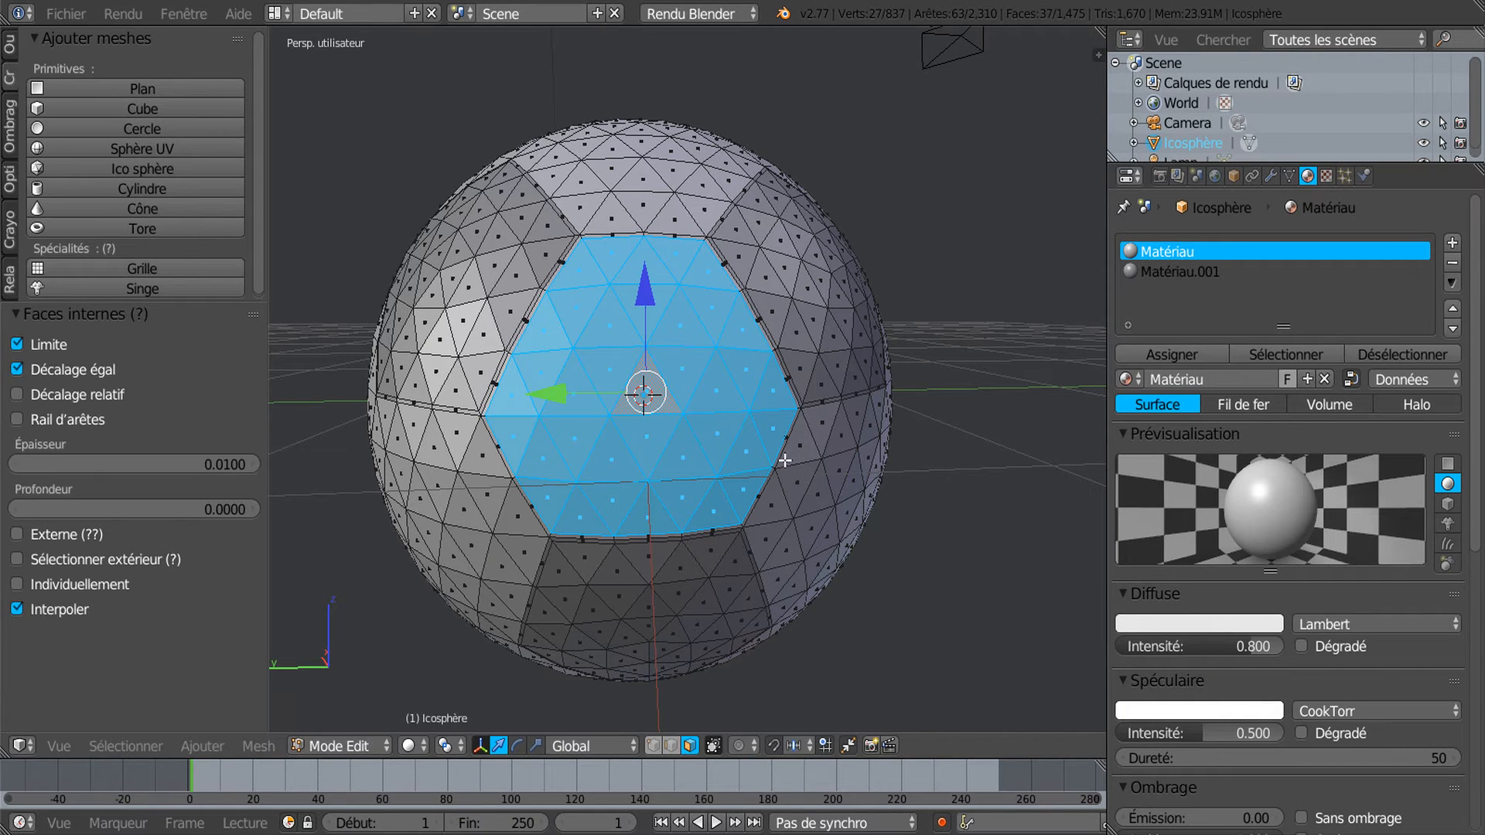
Select the hexagonal patch bordering the top pentagon by growing its centre face two rings, and inset it by 0.01
middle_click_drag(806, 523, 774, 501)
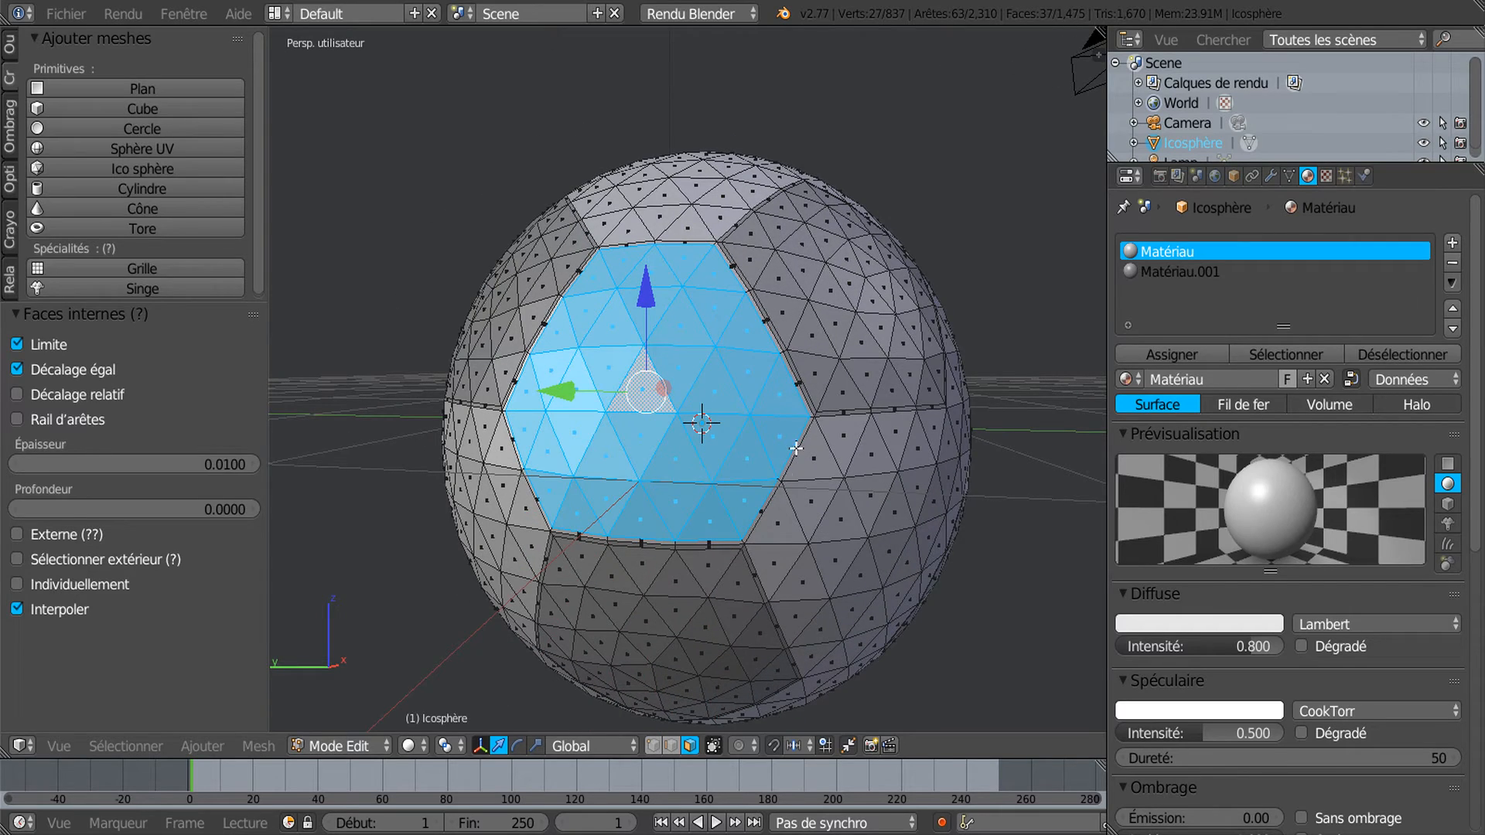
middle_click_drag(820, 367, 883, 456)
scroll(859, 387, "down", 3)
middle_click_drag(861, 405, 851, 441)
scroll(847, 433, "up", 3)
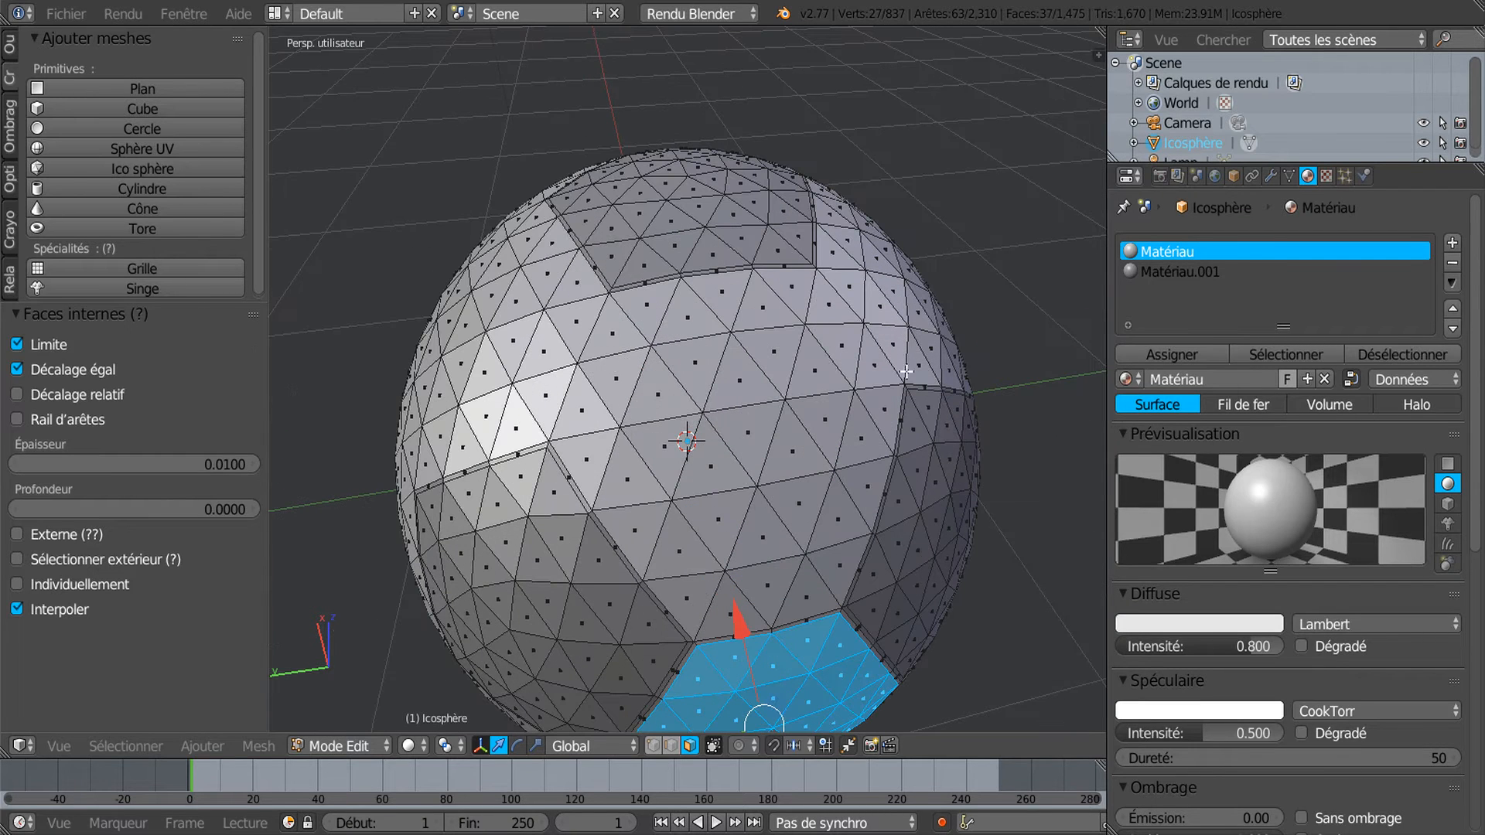
right_click(750, 433)
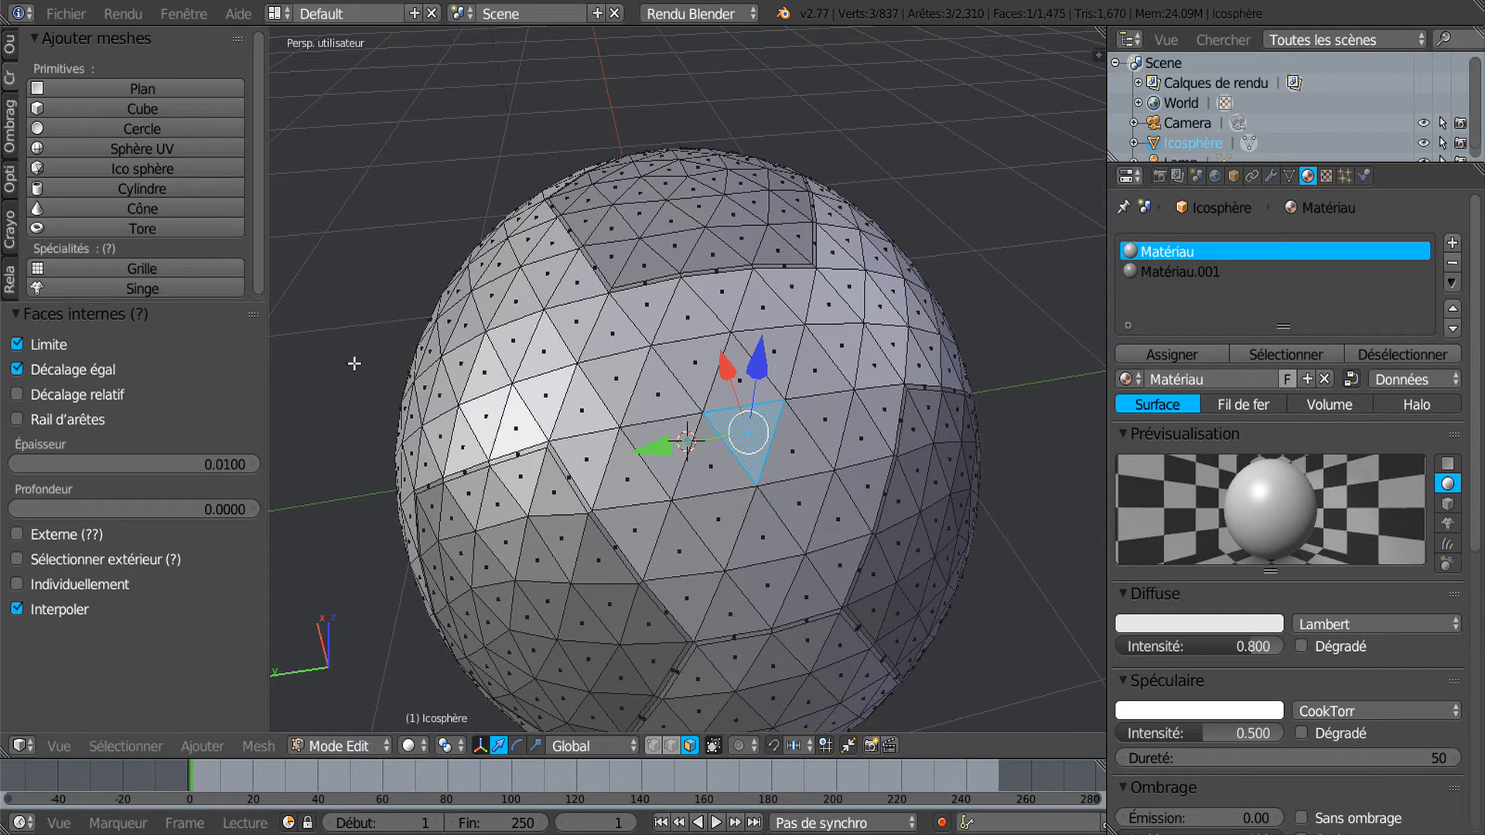
key("ctrl+KP_Add")
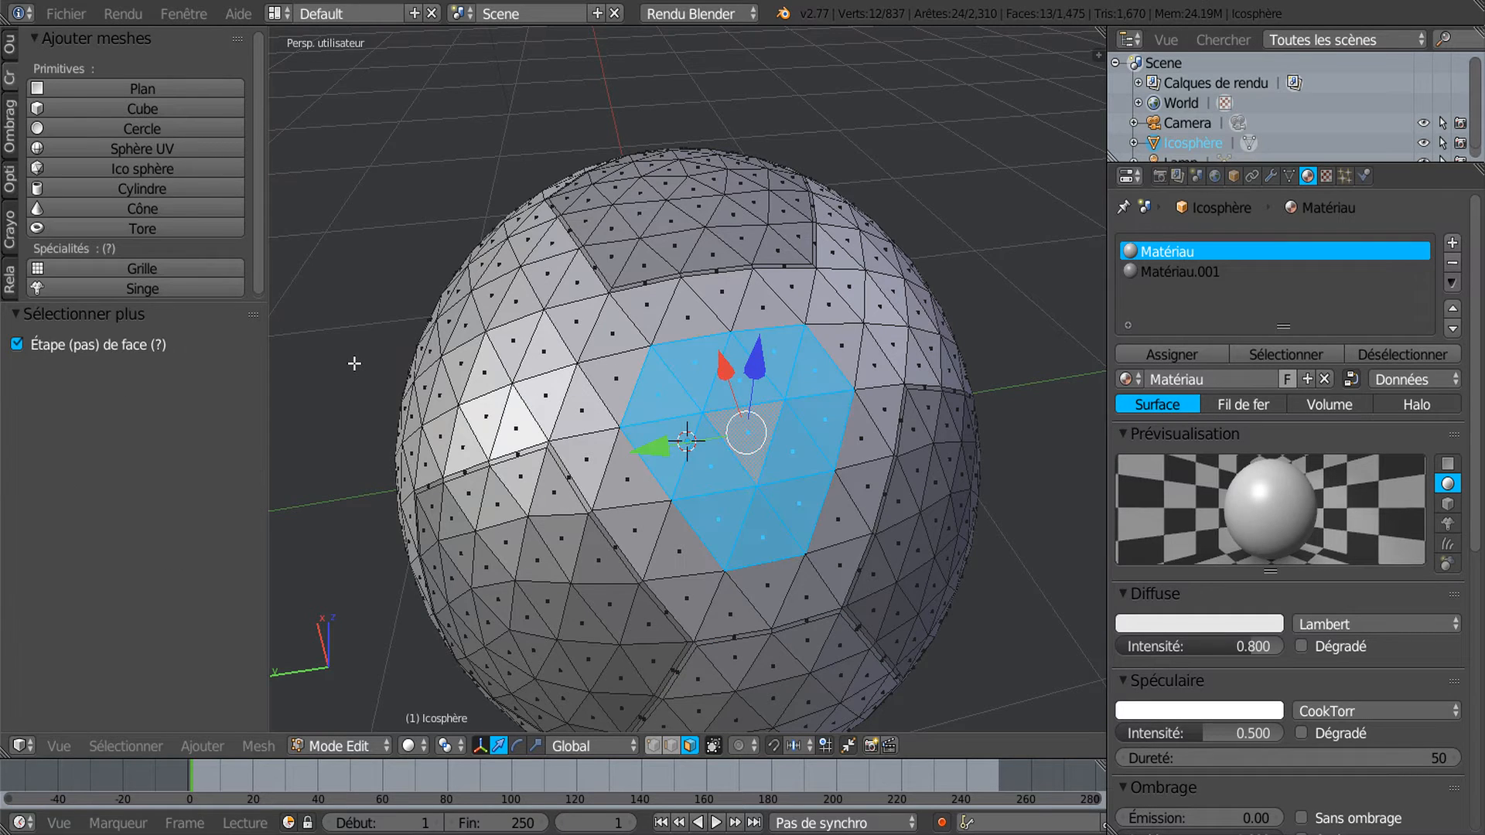
key("ctrl+KP_Add")
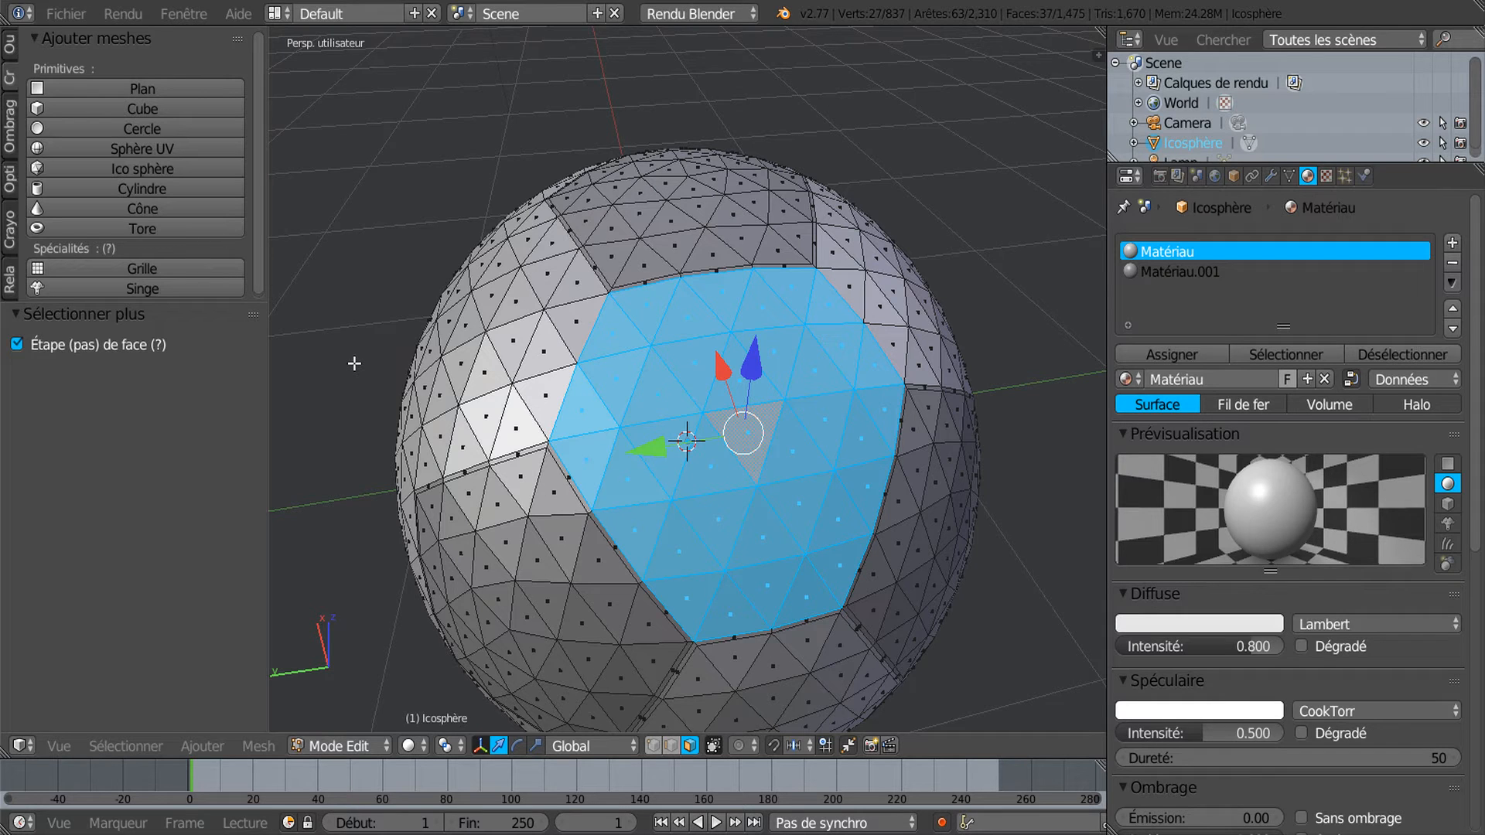
key("i")
left_click(354, 363)
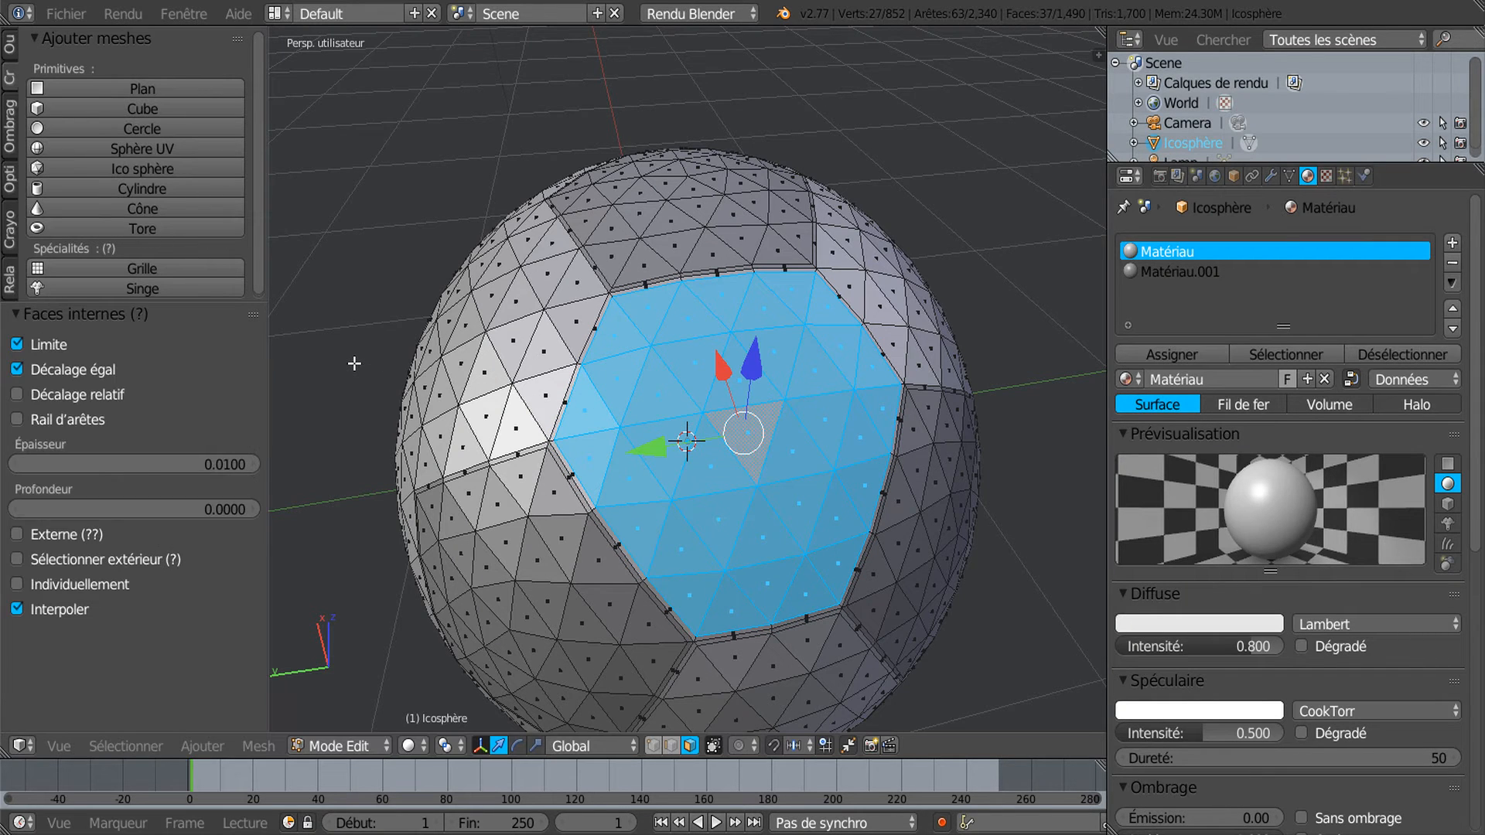
Select another hexagonal patch bordering the top pentagon from its centre face grown by two rings, and inset it by 0.01
middle_click_drag(360, 368, 518, 369)
middle_click_drag(547, 441, 614, 406)
right_click(565, 389)
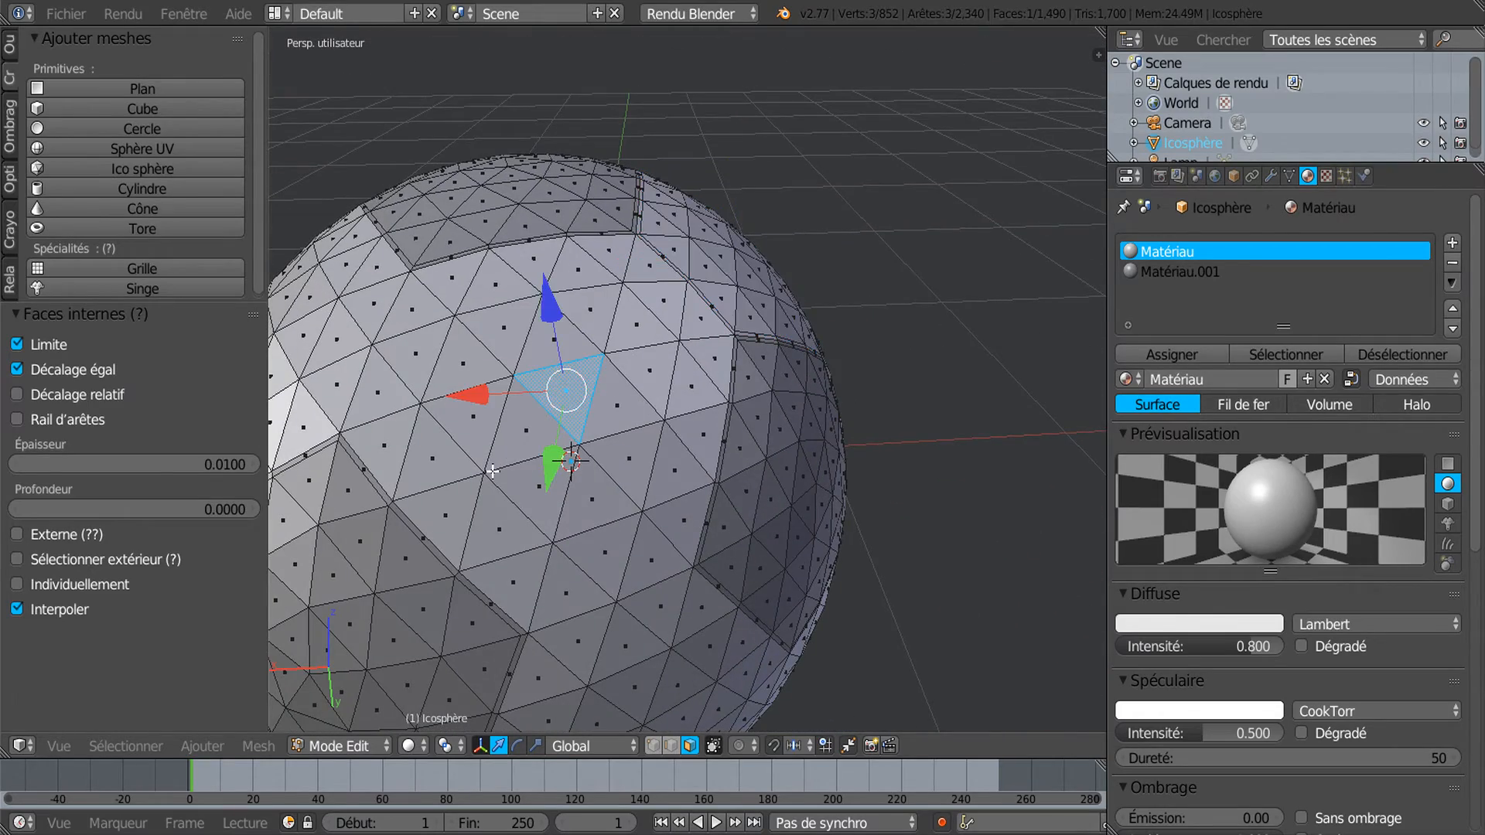
key("ctrl+KP_Add")
key("ctrl+KP_Add")
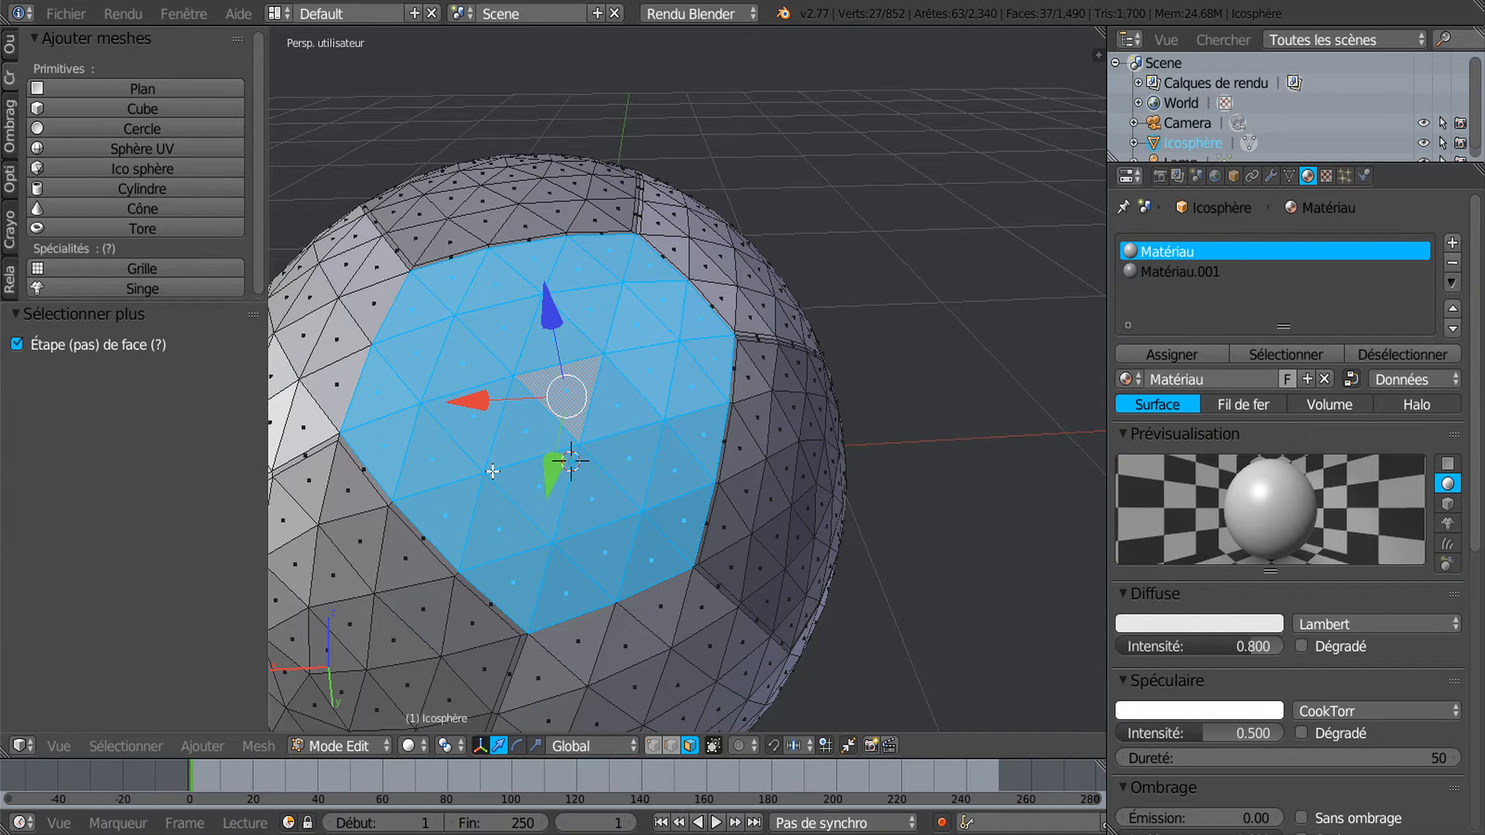
key("i")
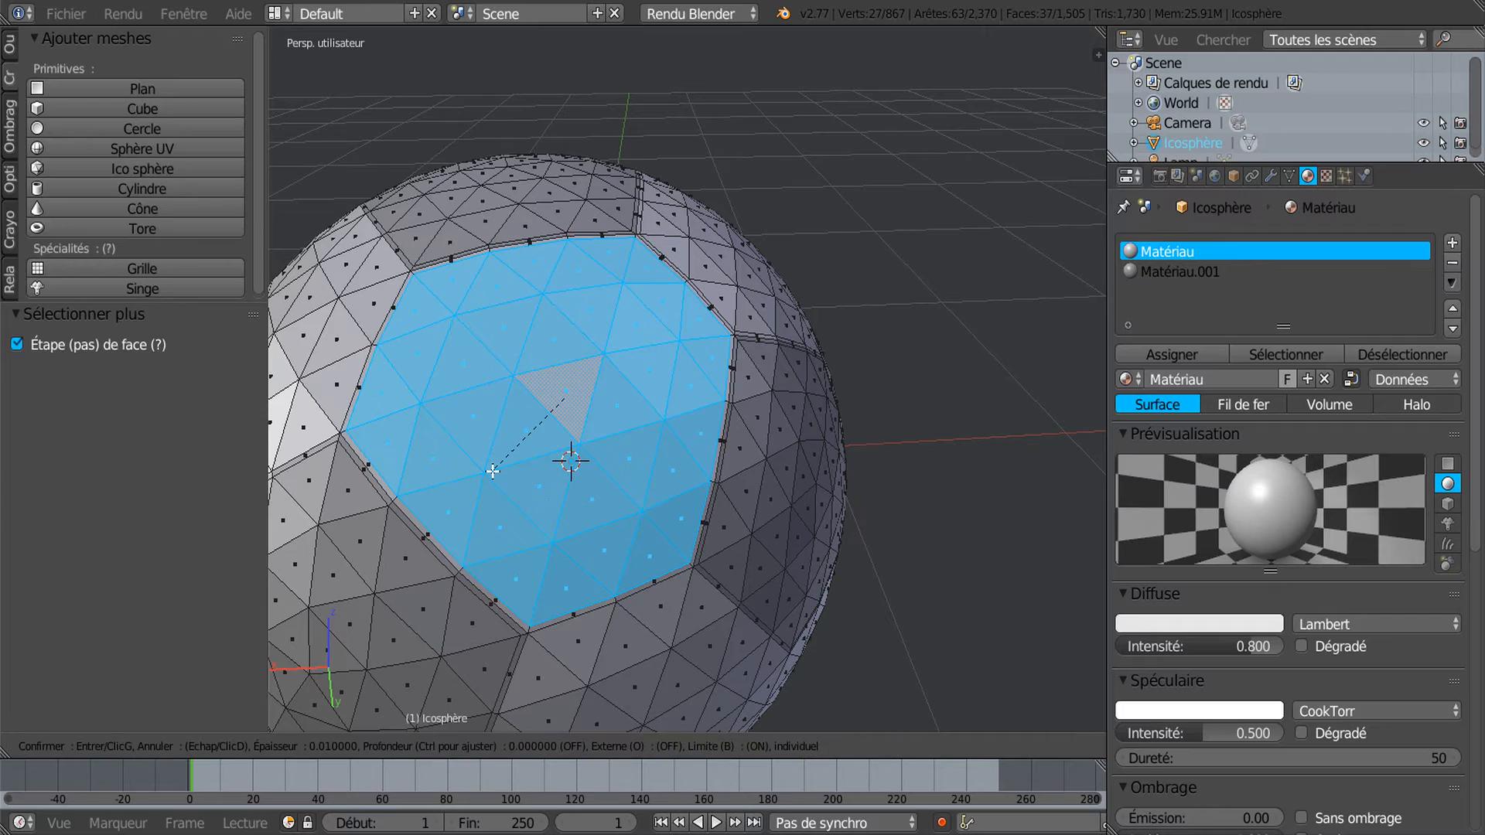
left_click(493, 471)
Select the centre faces of two more separate hexagonal patches, grow both by two rings, and inset them together by 0.01
middle_click_drag(571, 449, 677, 345)
right_click(677, 346)
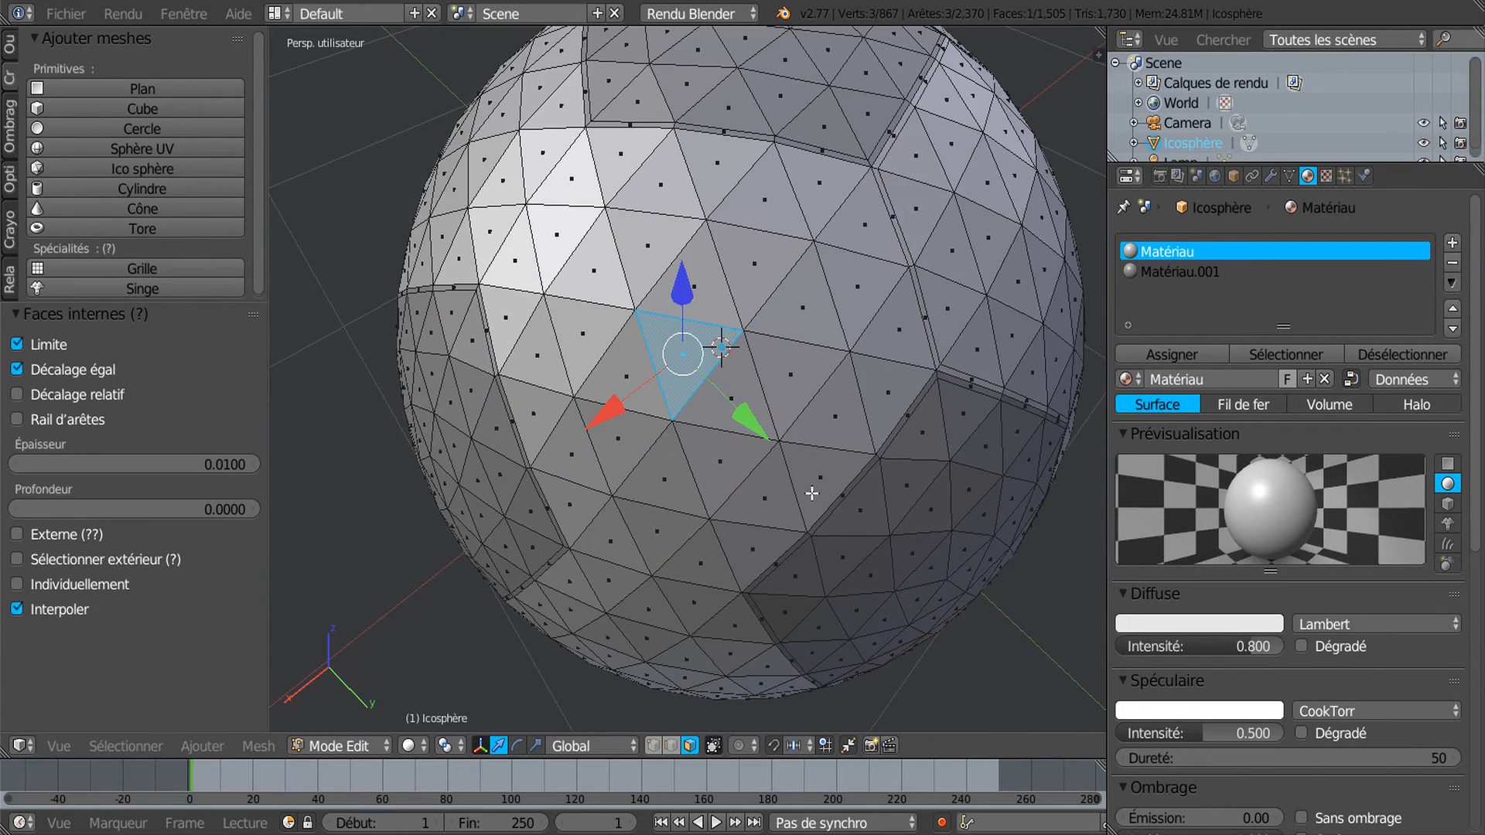
middle_click_drag(812, 493, 796, 353)
scroll(806, 418, "down", 6)
middle_click_drag(776, 526, 732, 448)
scroll(731, 449, "up", 3)
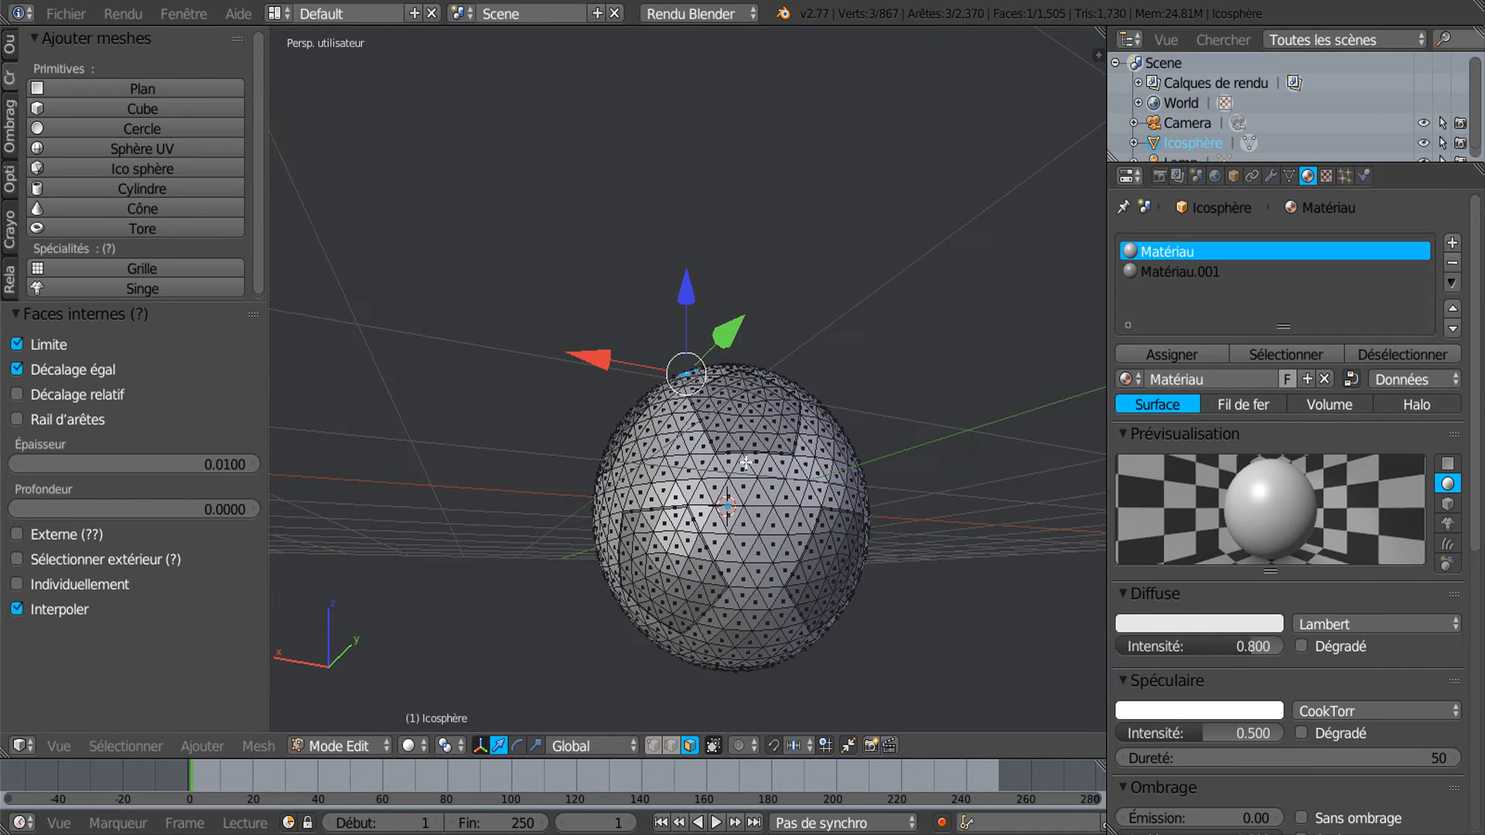
right_click(788, 582, "shift")
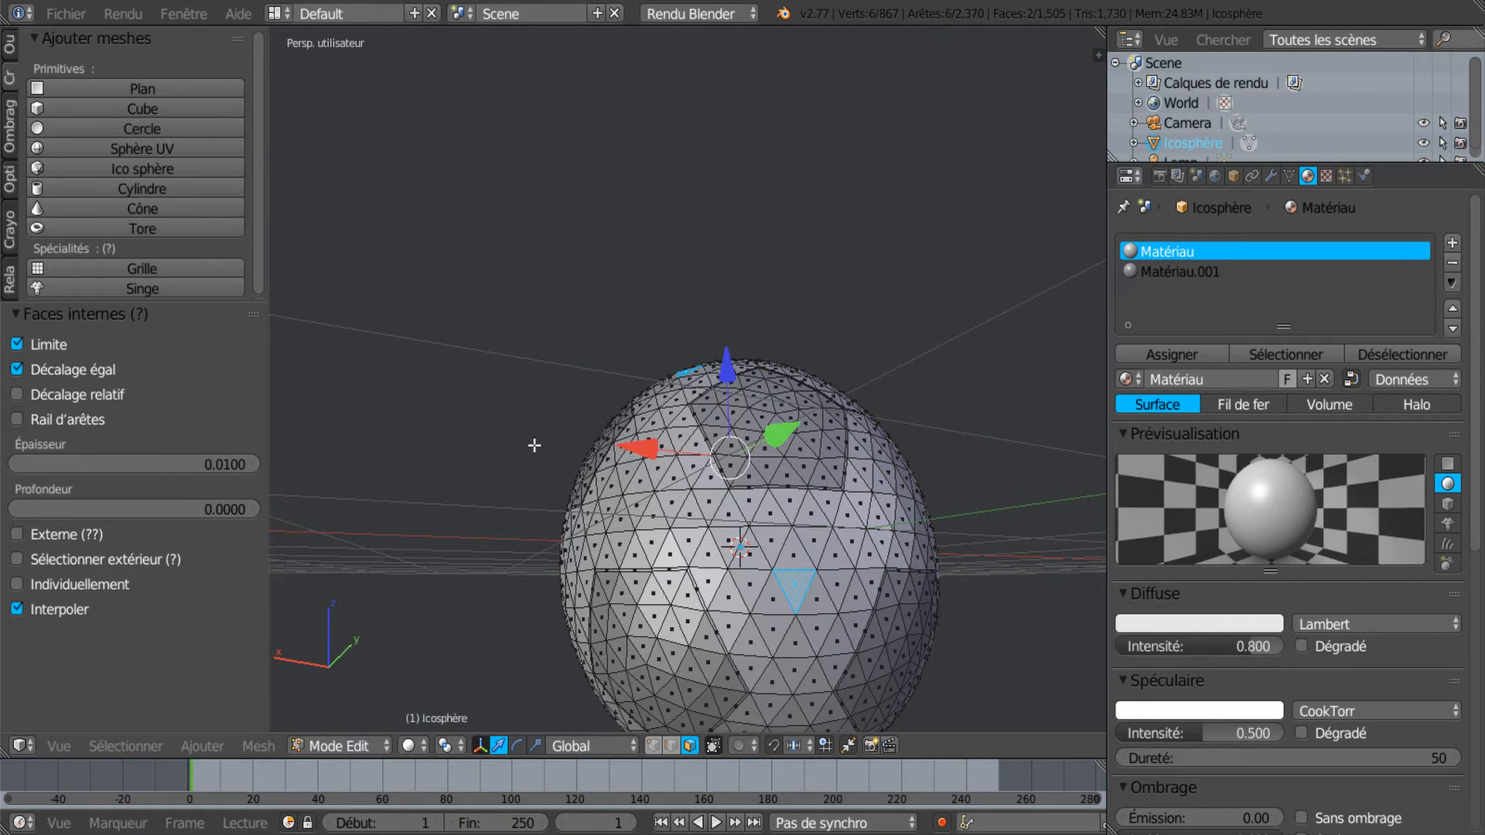
key("ctrl+KP_Add")
key("ctrl+KP_Add")
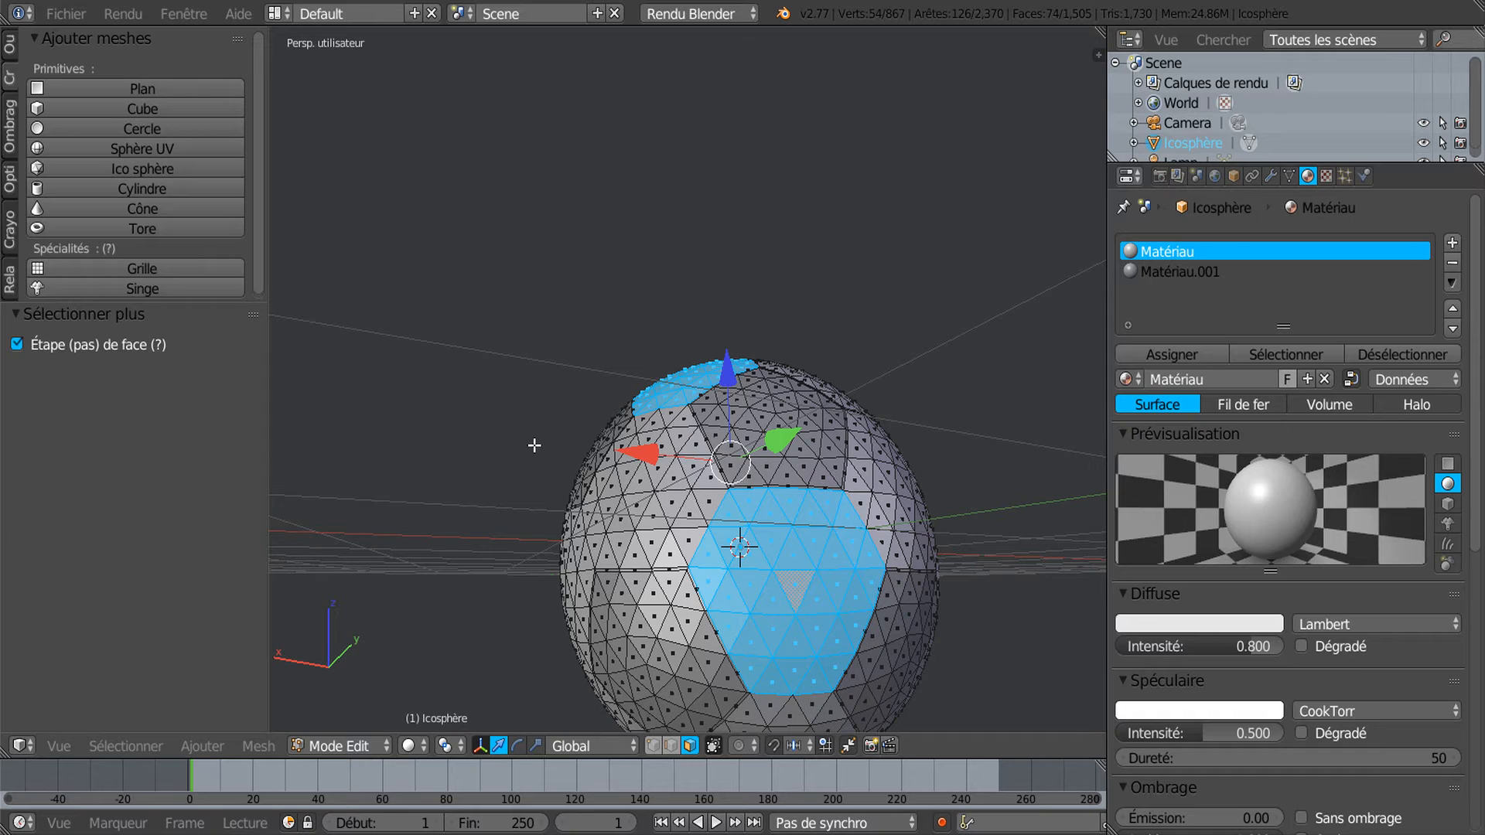
key("i")
left_click(535, 446)
middle_click_drag(627, 432, 736, 309)
scroll(772, 571, "up", 4)
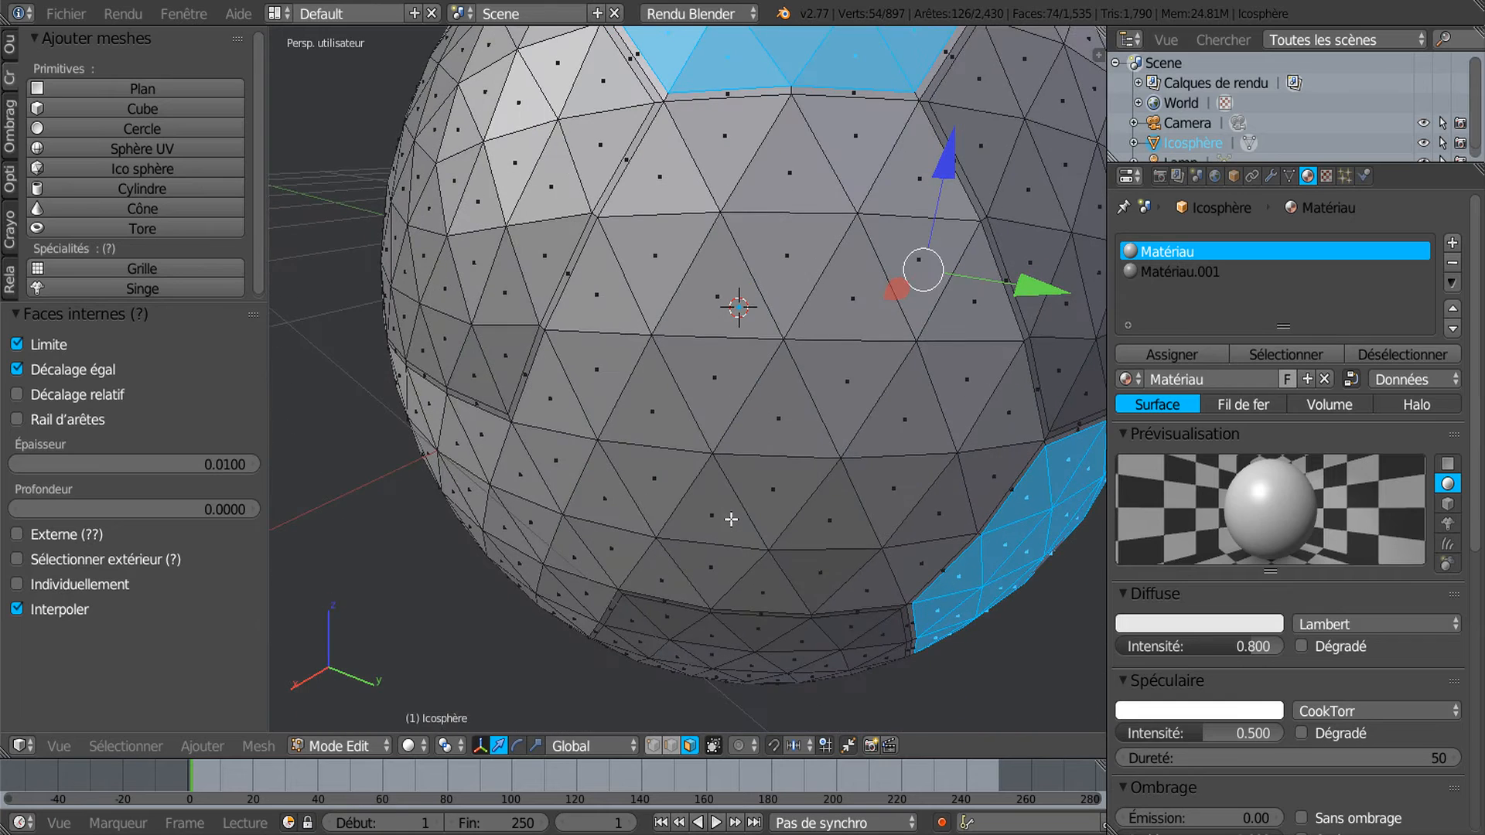
Select the hexagonal patch facing the view from its centre face grown by two rings, and inset it by 0.01
middle_click_drag(782, 449, 799, 374)
right_click(799, 376)
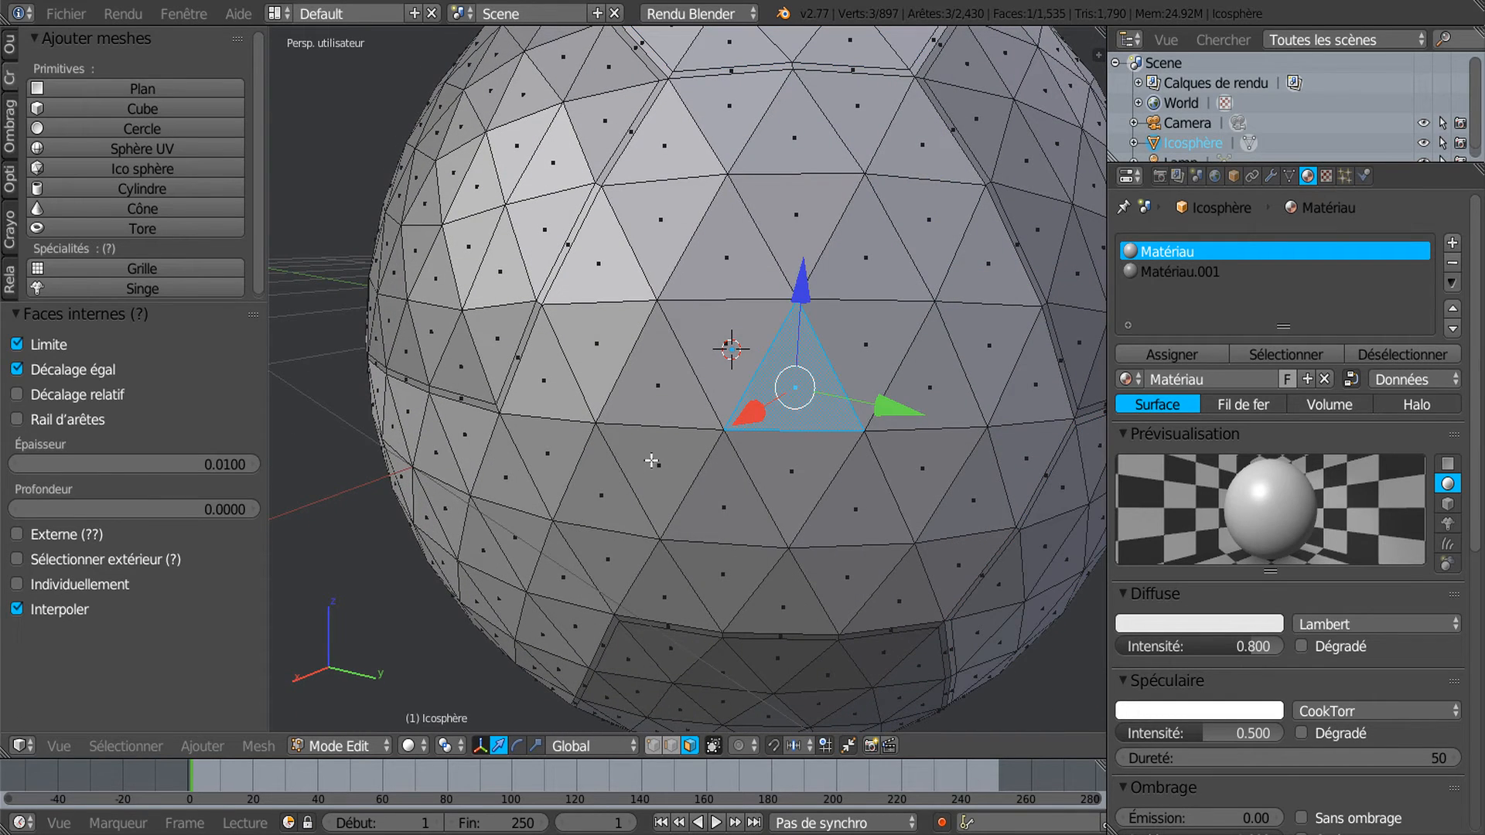
key("ctrl+KP_Add")
key("ctrl+KP_Add")
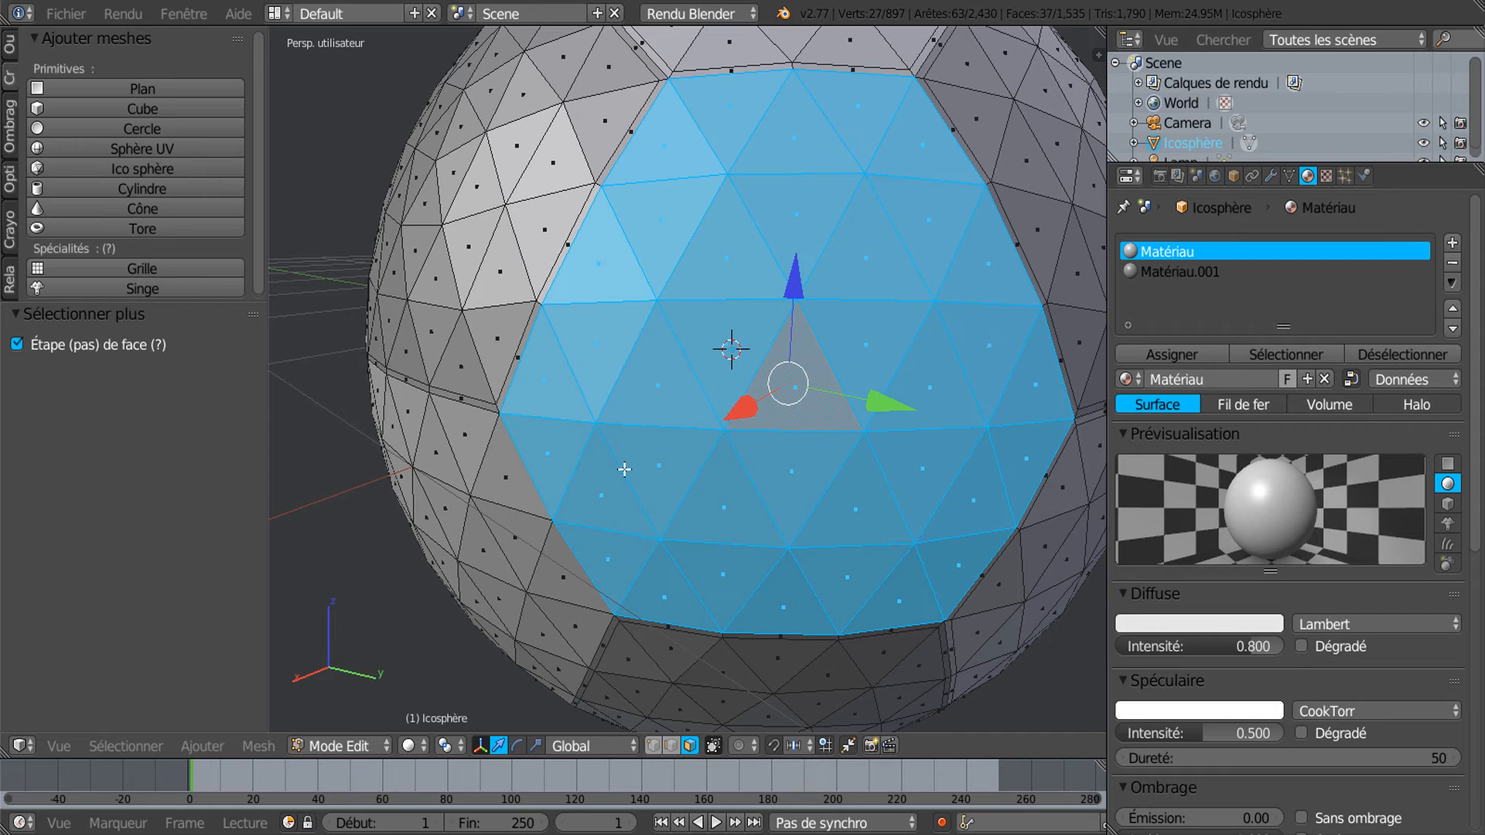
key("i")
left_click(625, 470)
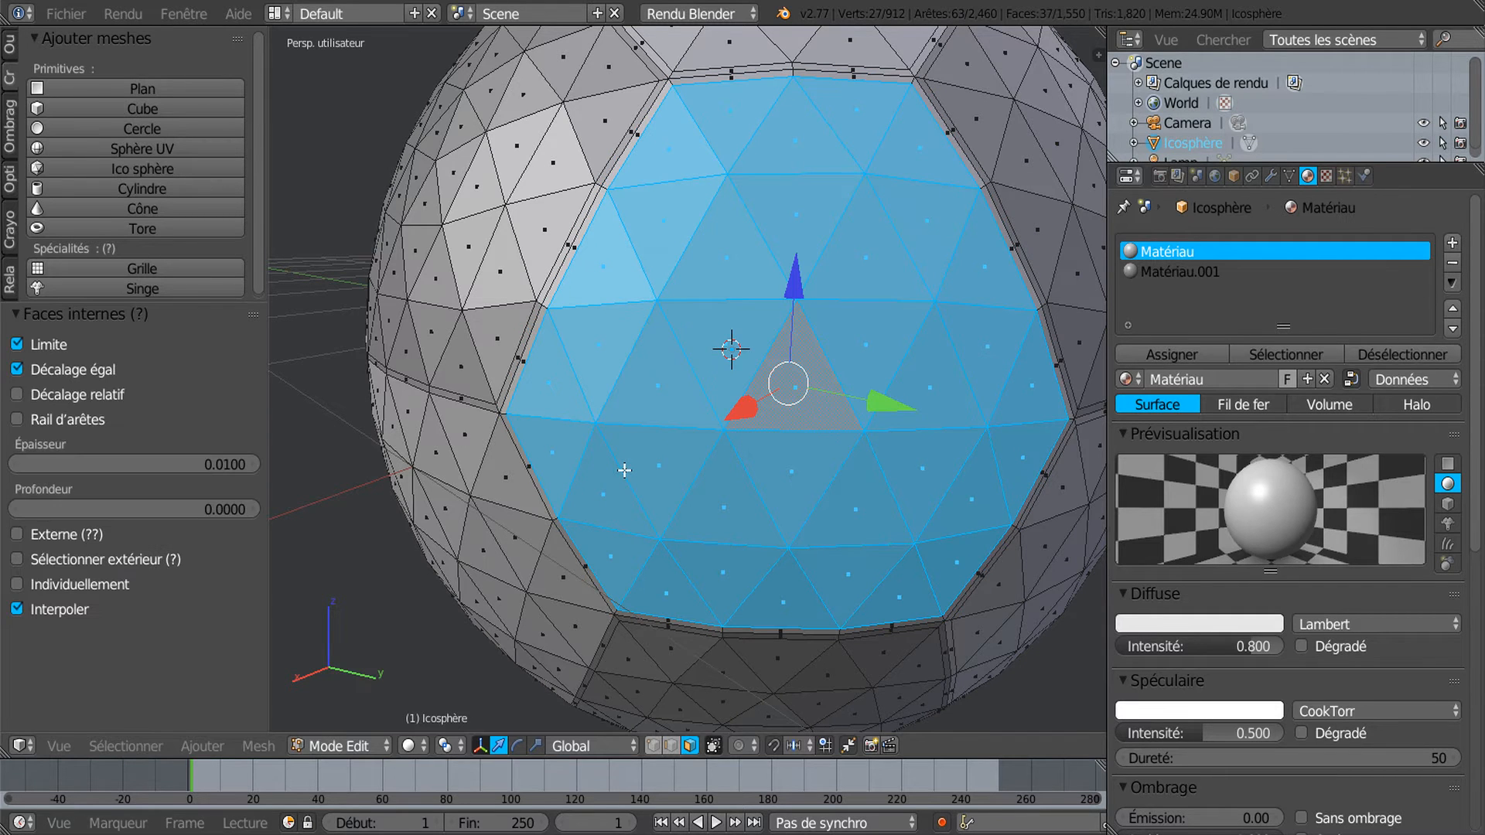
Examine the narrow inset bands between the pentagonal and hexagonal patches around the ball
middle_click_drag(661, 467, 697, 473)
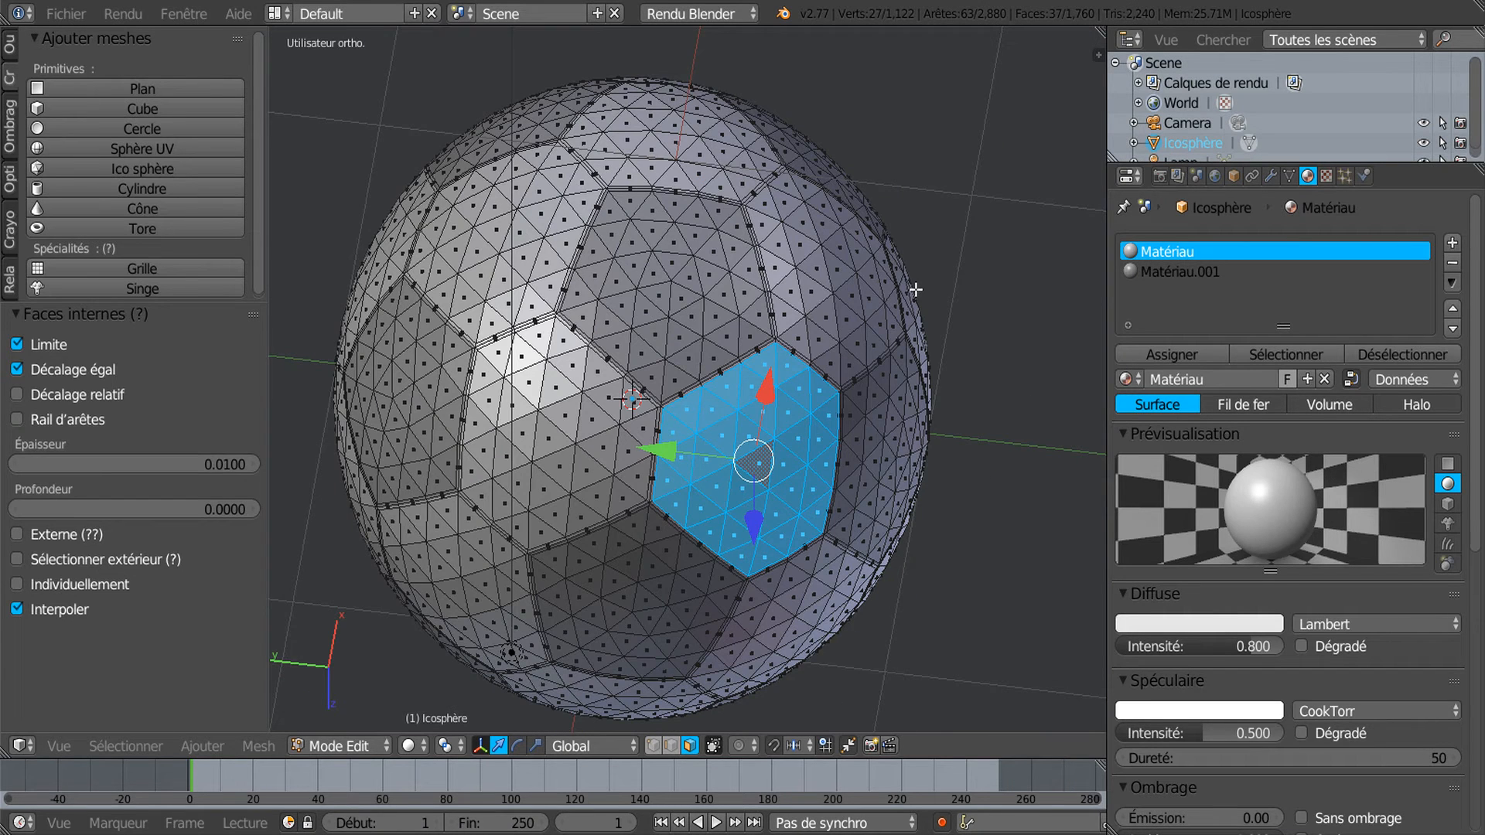
middle_click_drag(722, 321, 720, 354)
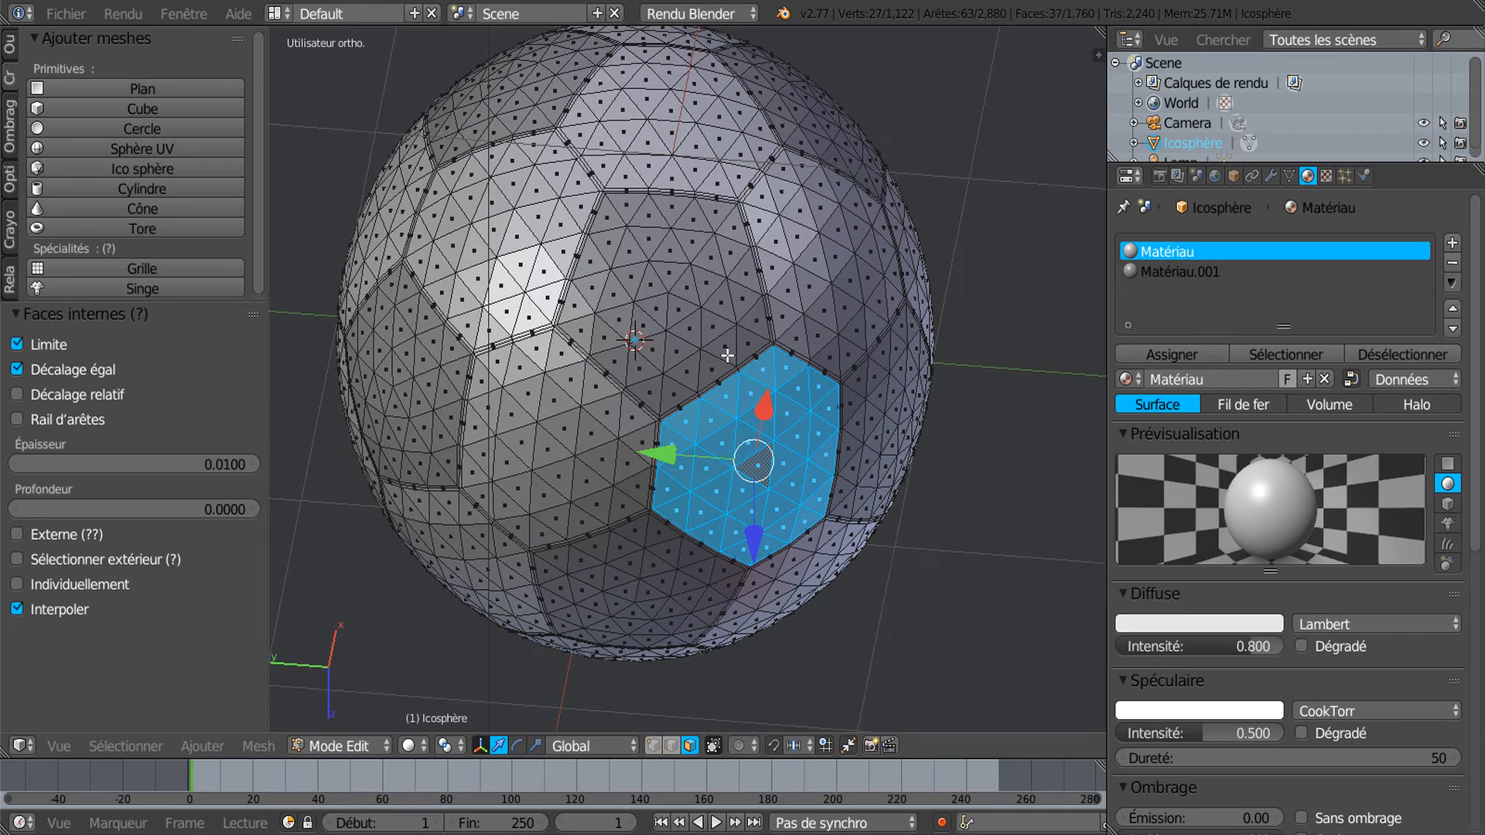
middle_click_drag(756, 295, 764, 343)
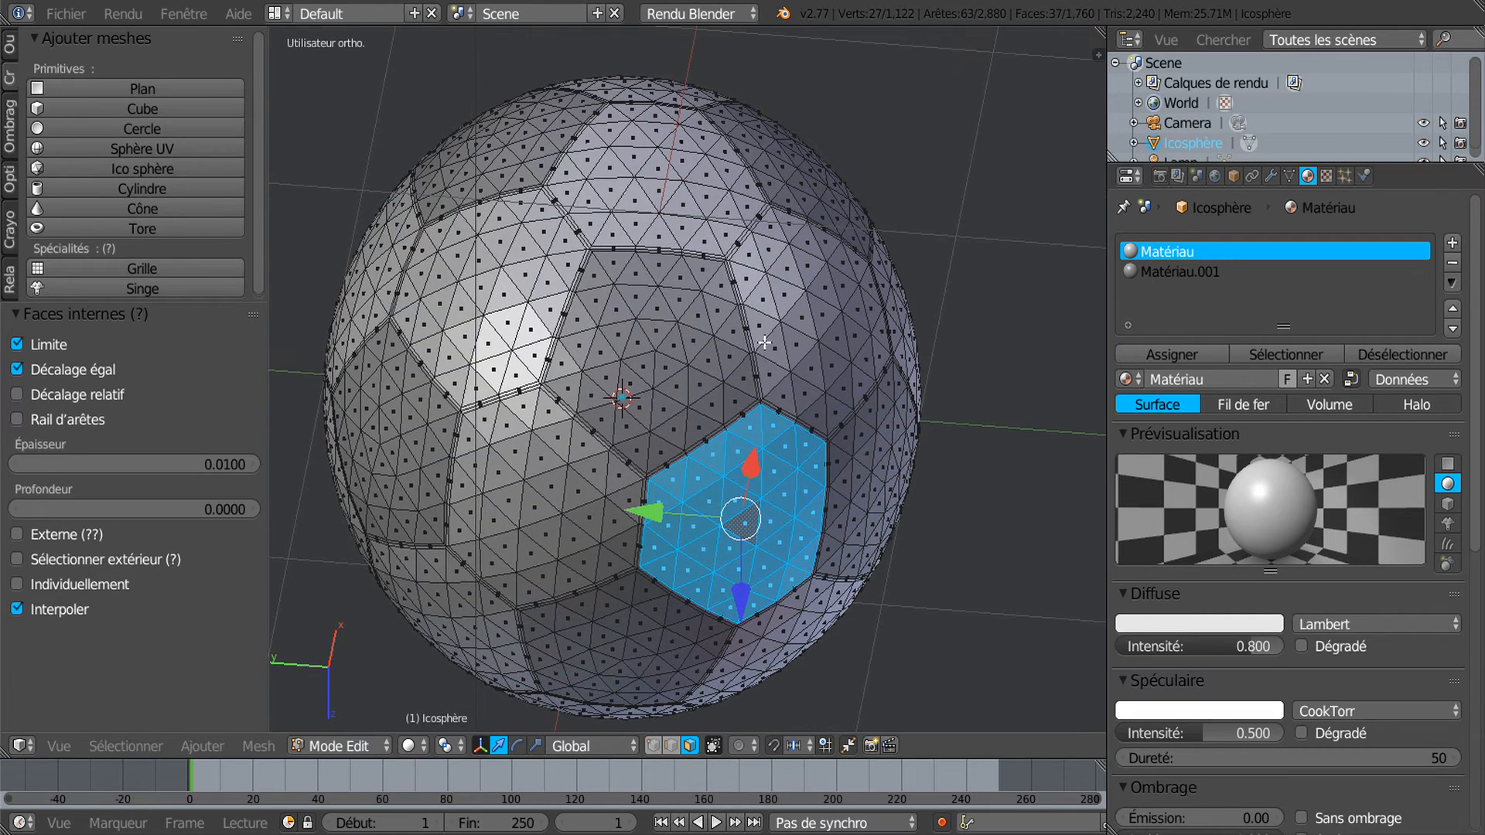
scroll(764, 343, "up", 6)
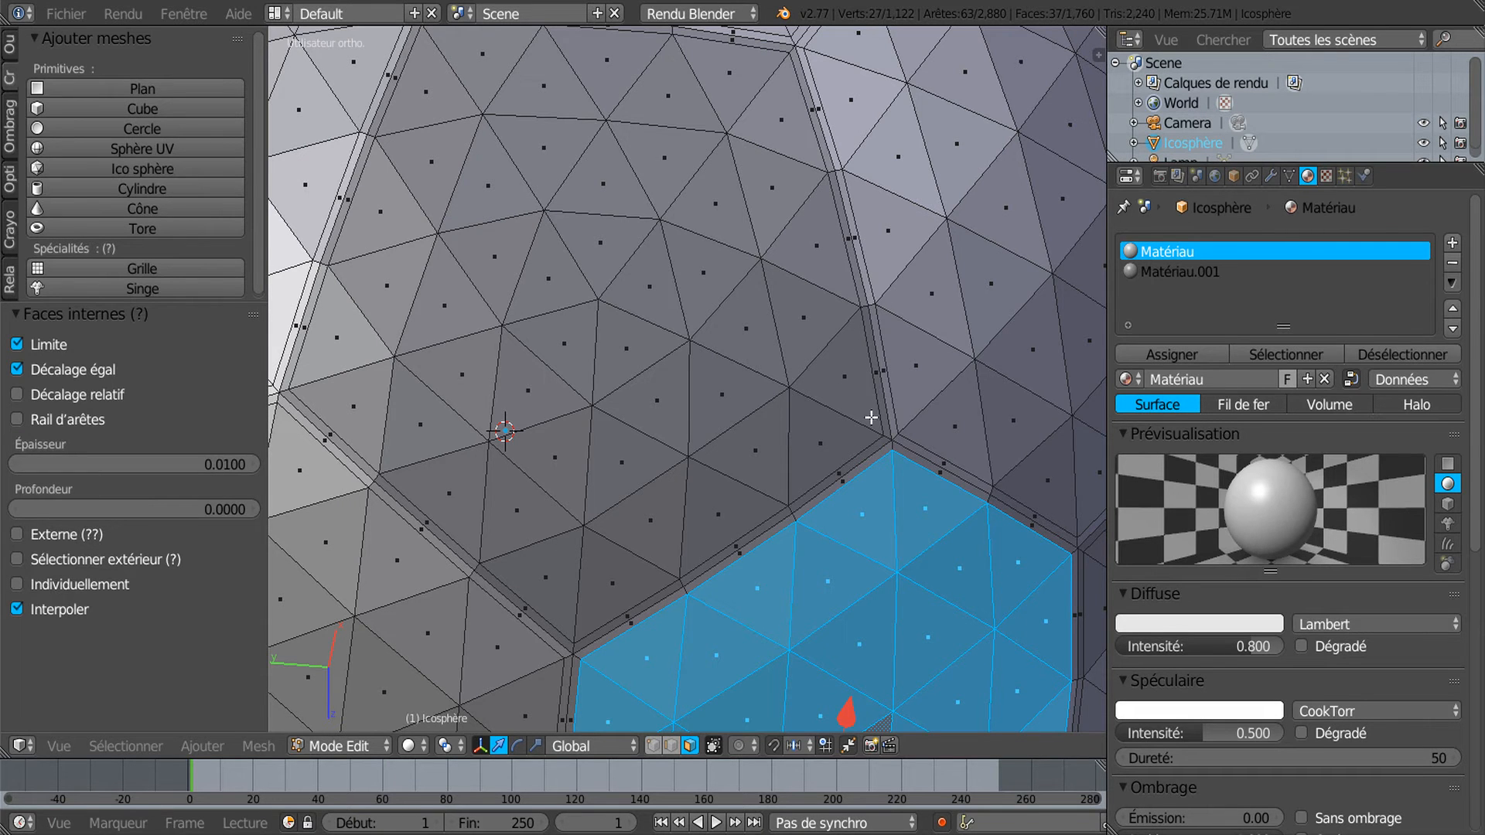
scroll(868, 419, "down", 6)
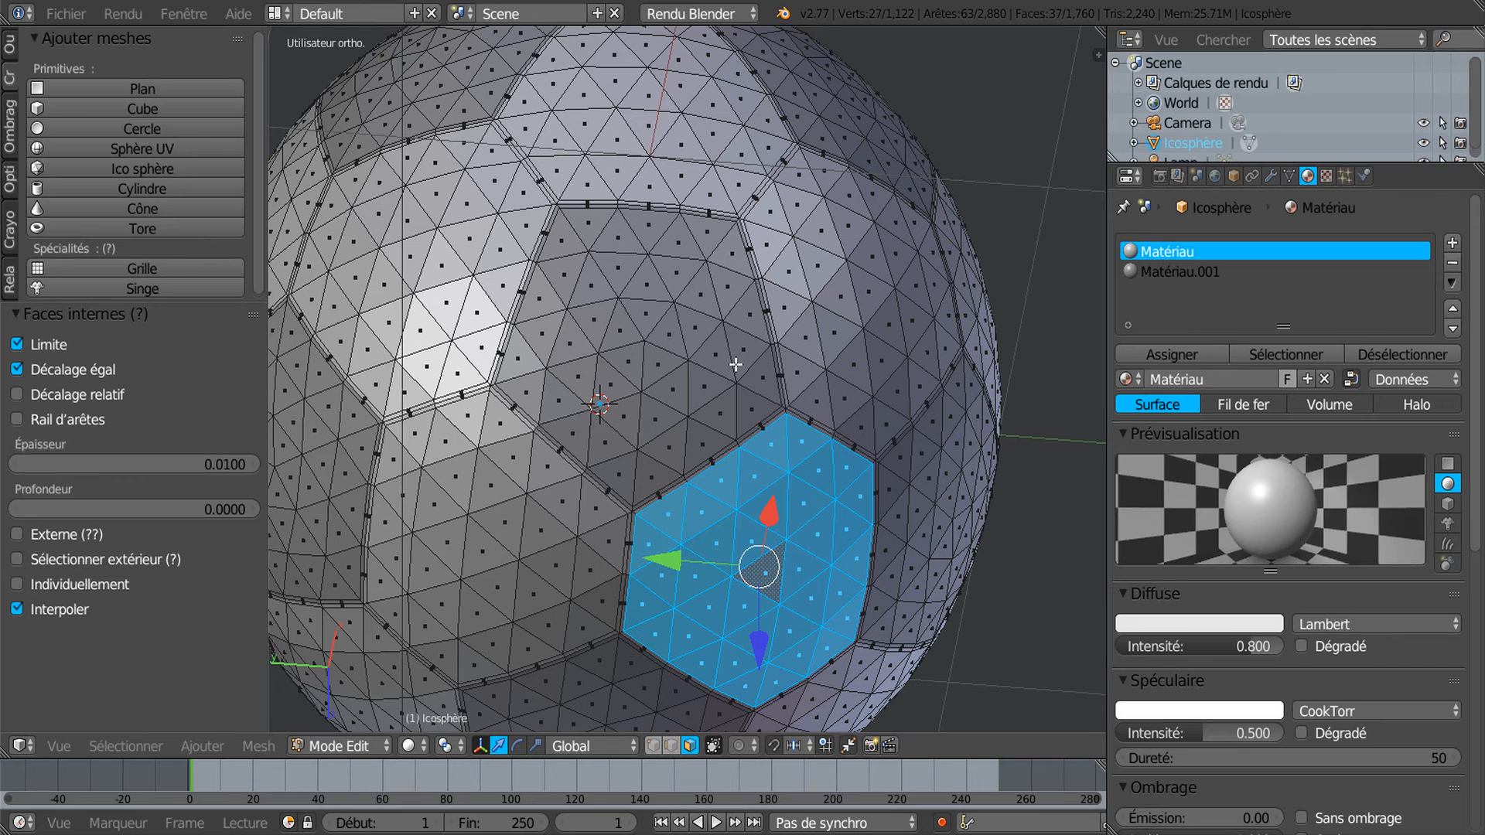
middle_click_drag(736, 364, 804, 374, "shift")
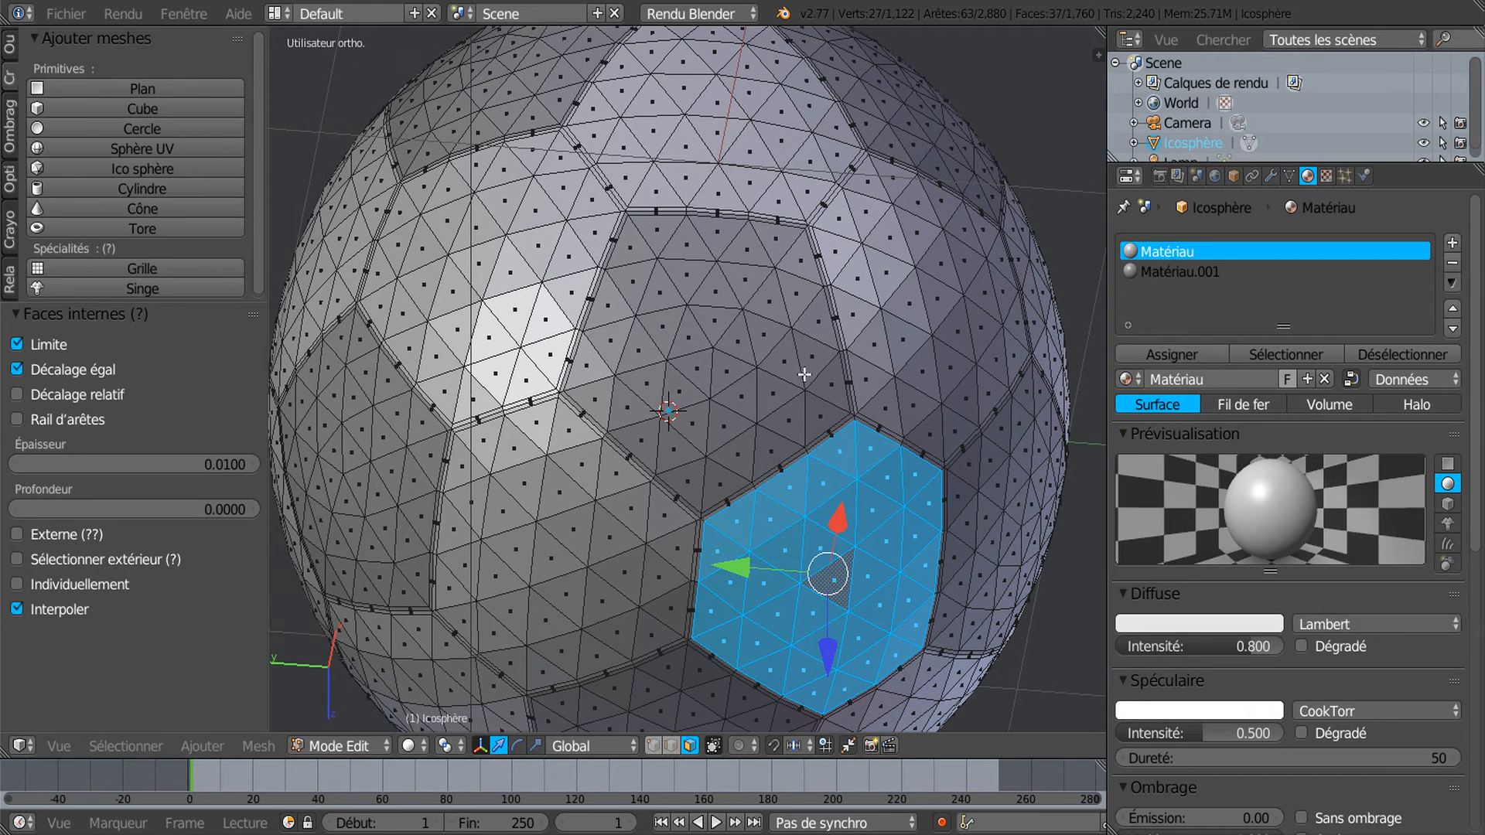
scroll(648, 369, "up", 1)
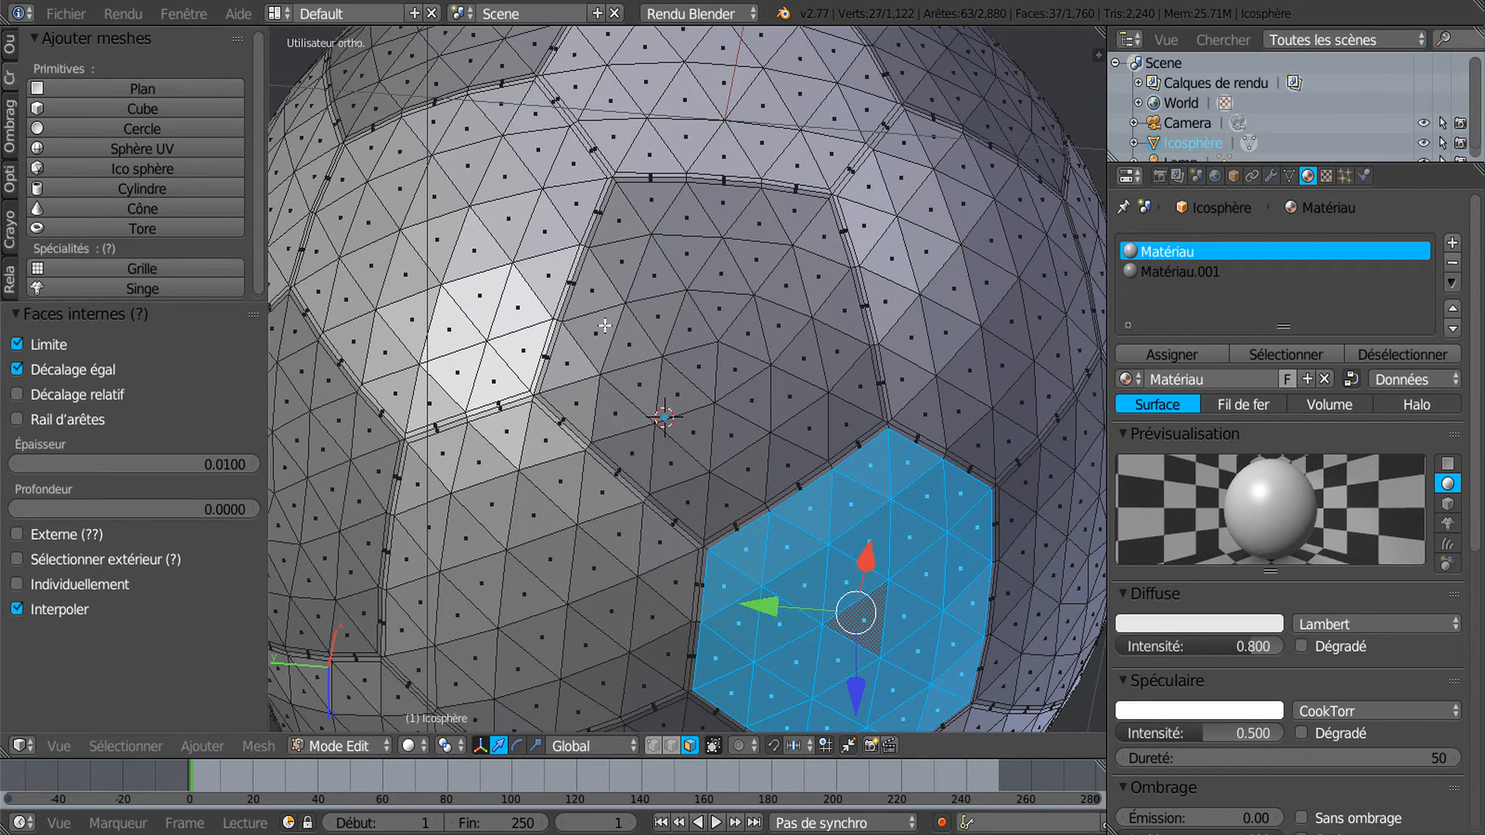
scroll(739, 261, "down", 3)
middle_click_drag(739, 260, 721, 416)
scroll(720, 266, "up", 2)
scroll(738, 381, "up", 3)
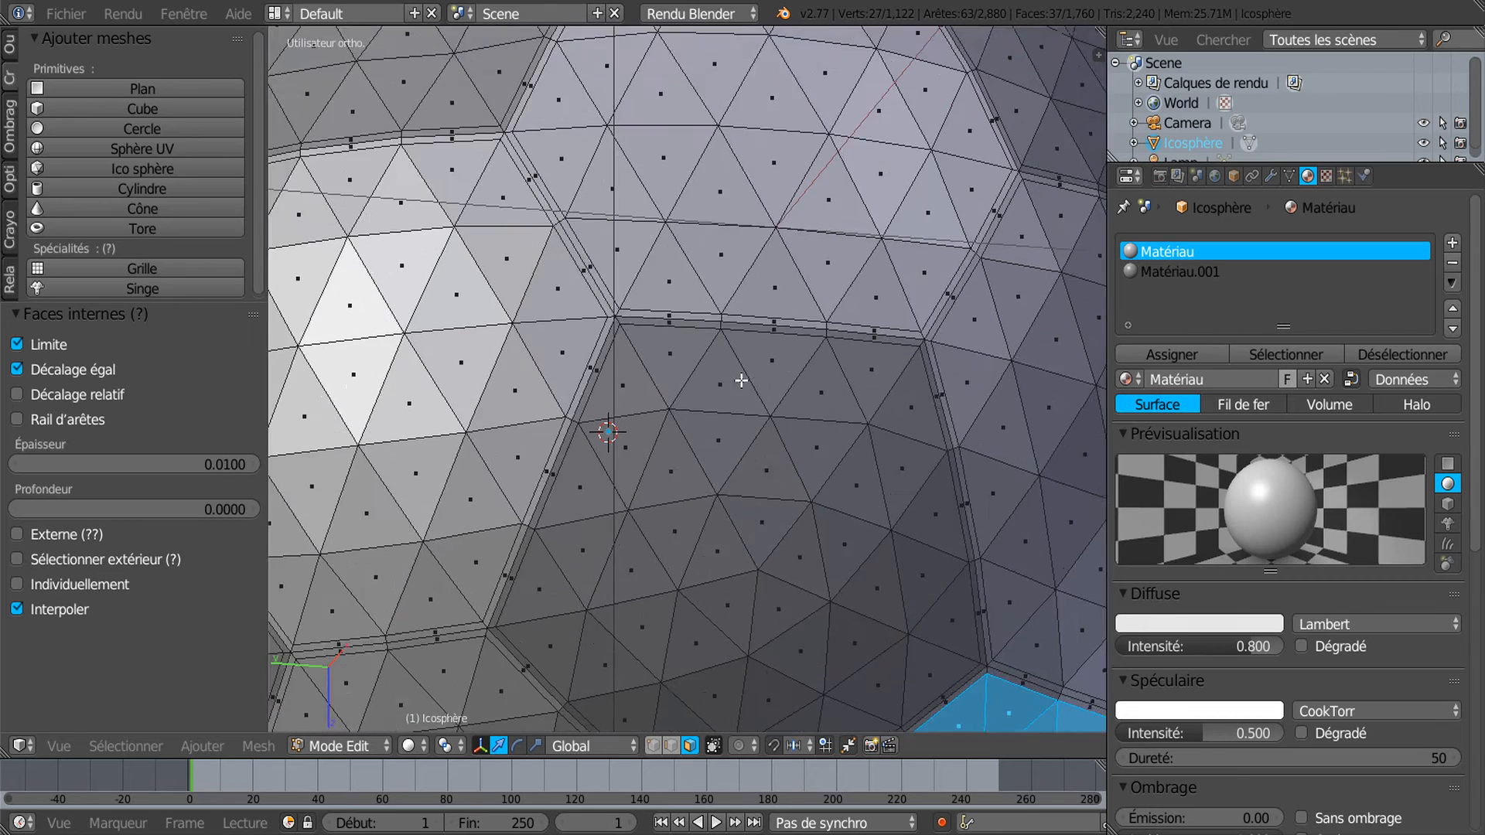
Select one narrow seam face between two patches and extend the selection to faces of similar area
right_click(794, 314)
scroll(607, 406, "down", 6)
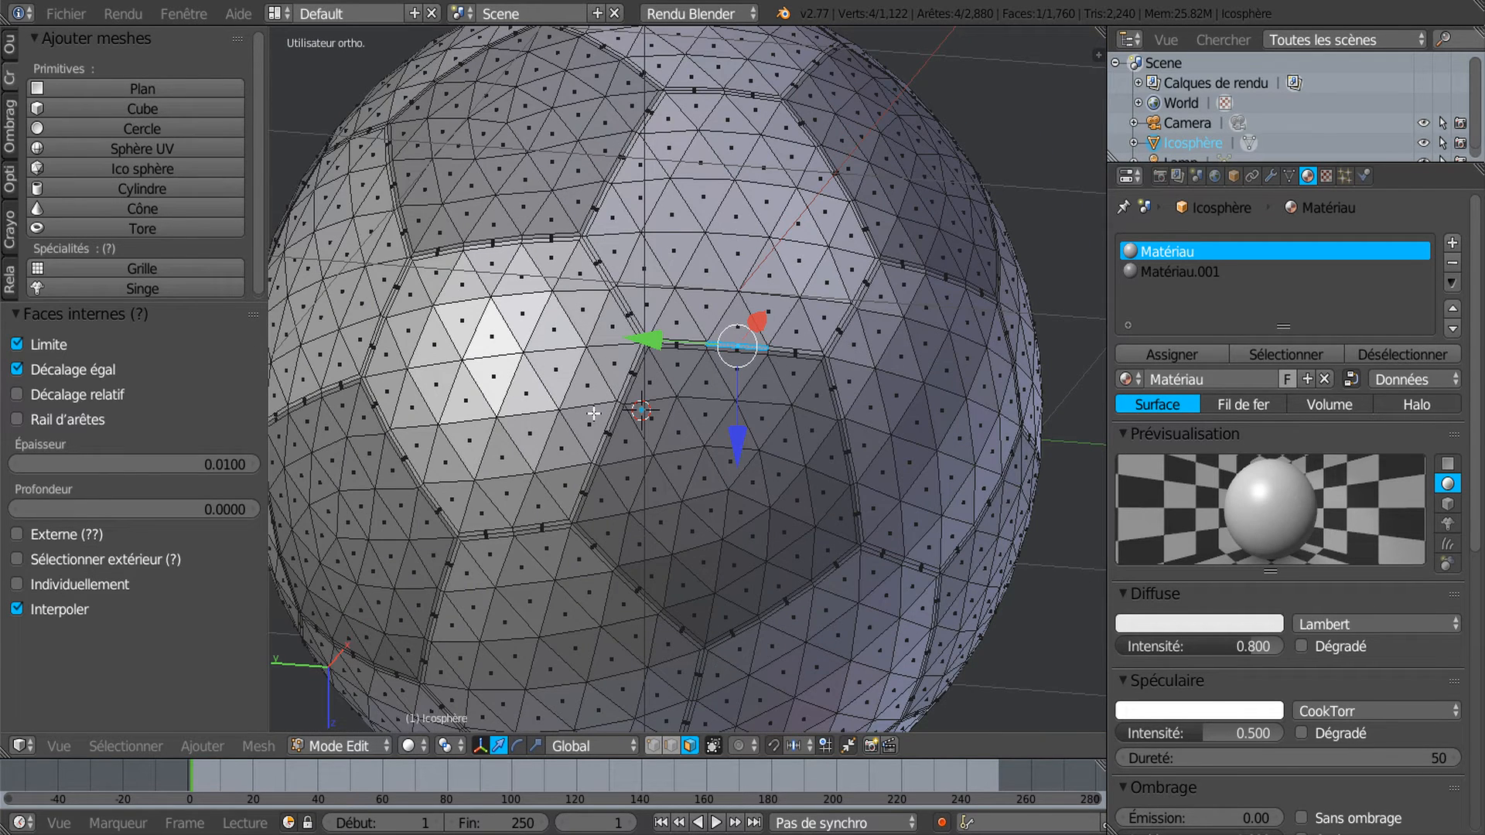
left_click(144, 750)
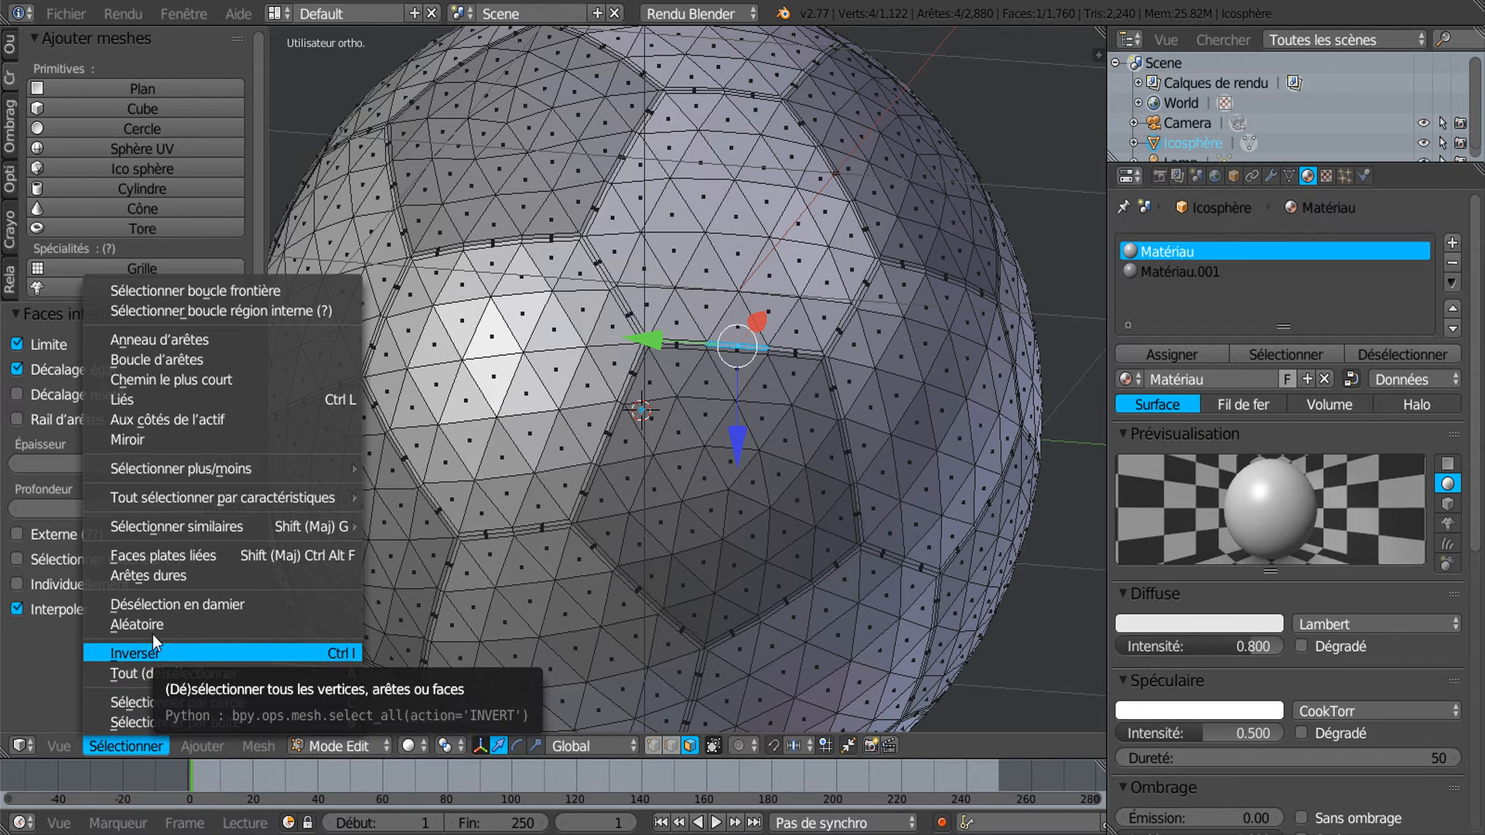
mouse_move(161, 527)
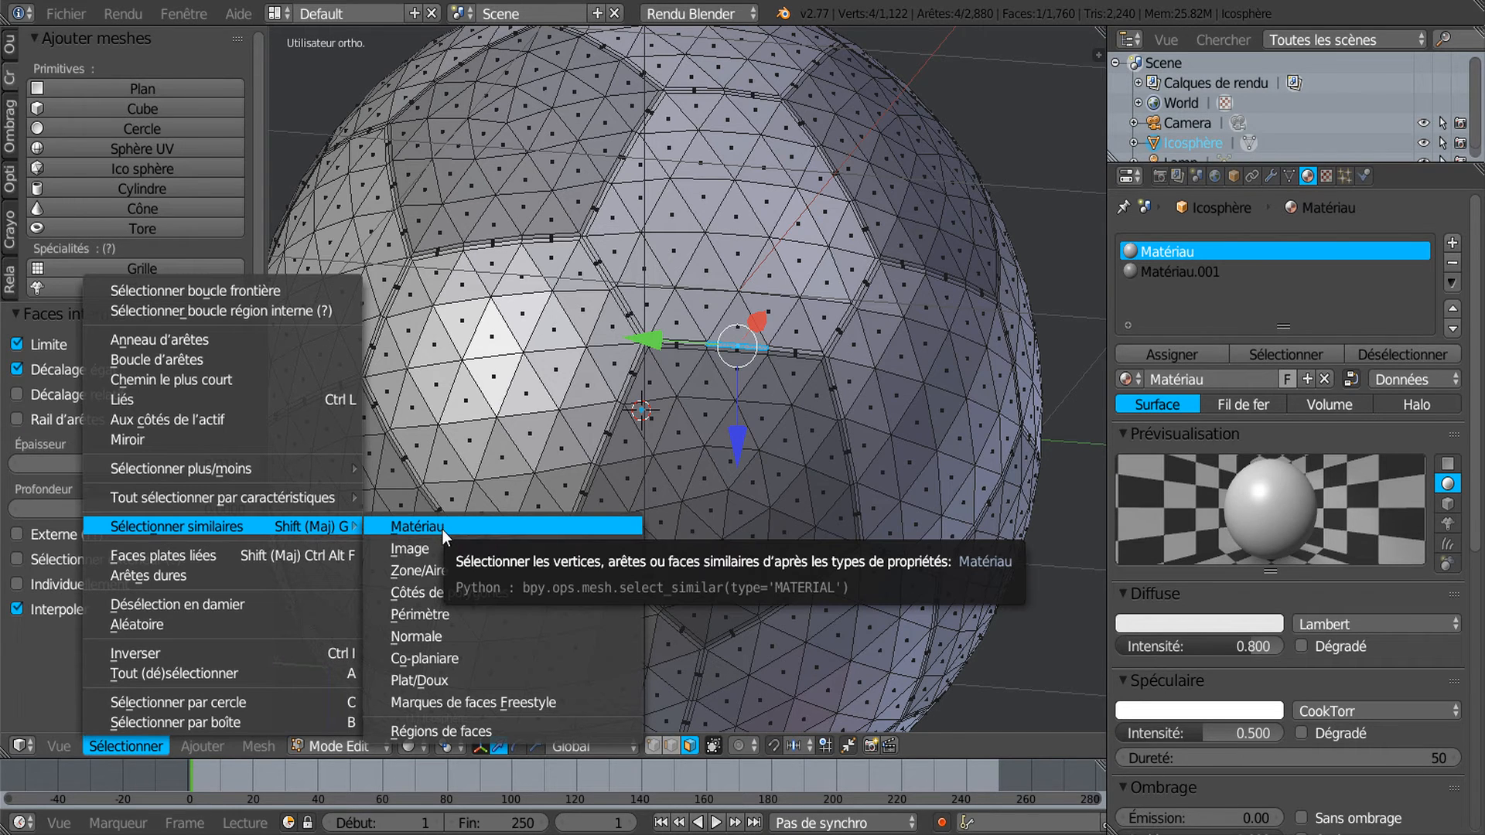
left_click(409, 570)
scroll(409, 567, "down", 2)
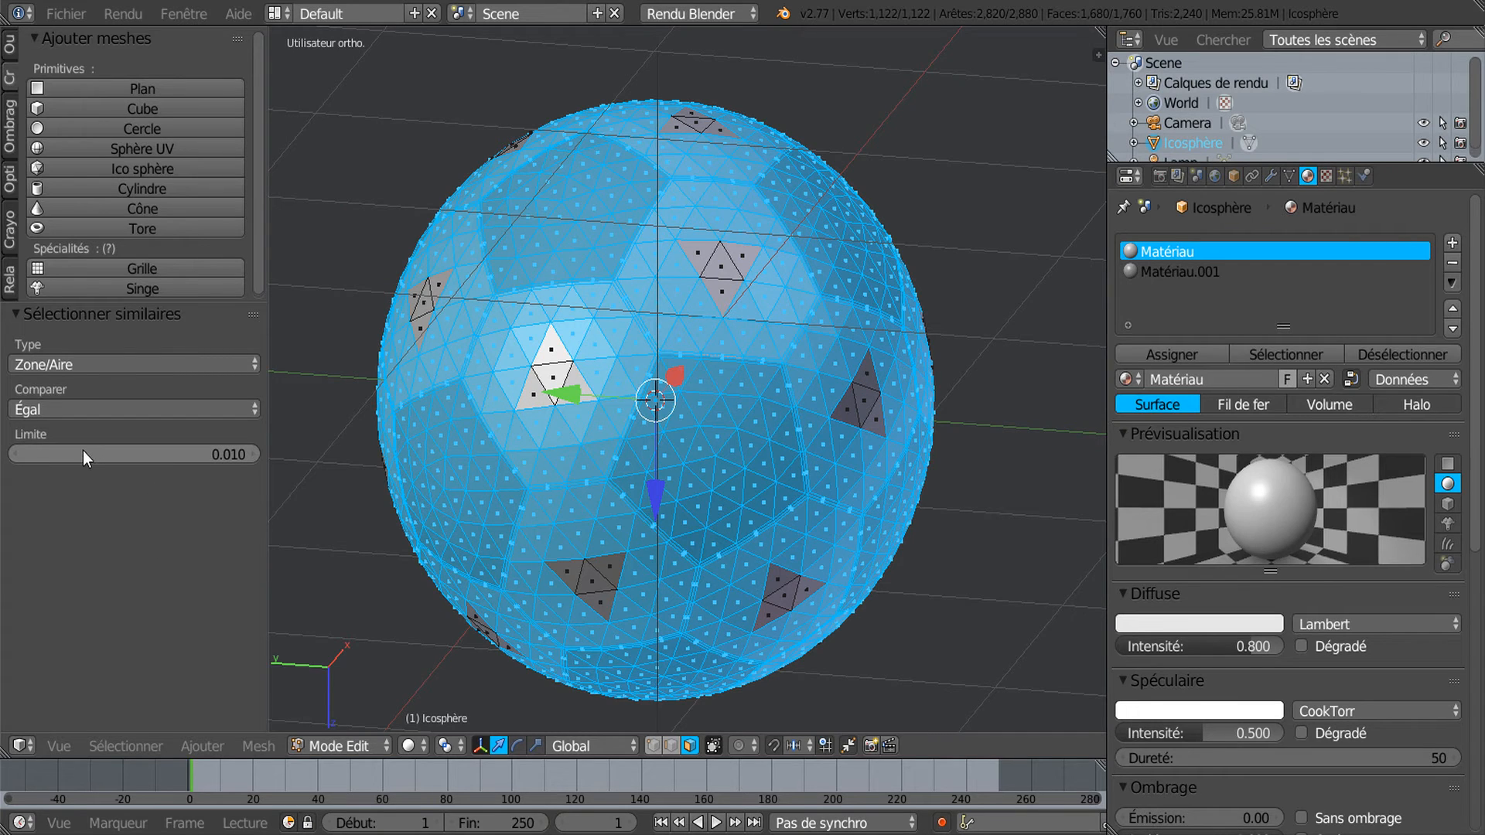
Set the similar-area selection's threshold to 0.005
left_click(244, 457)
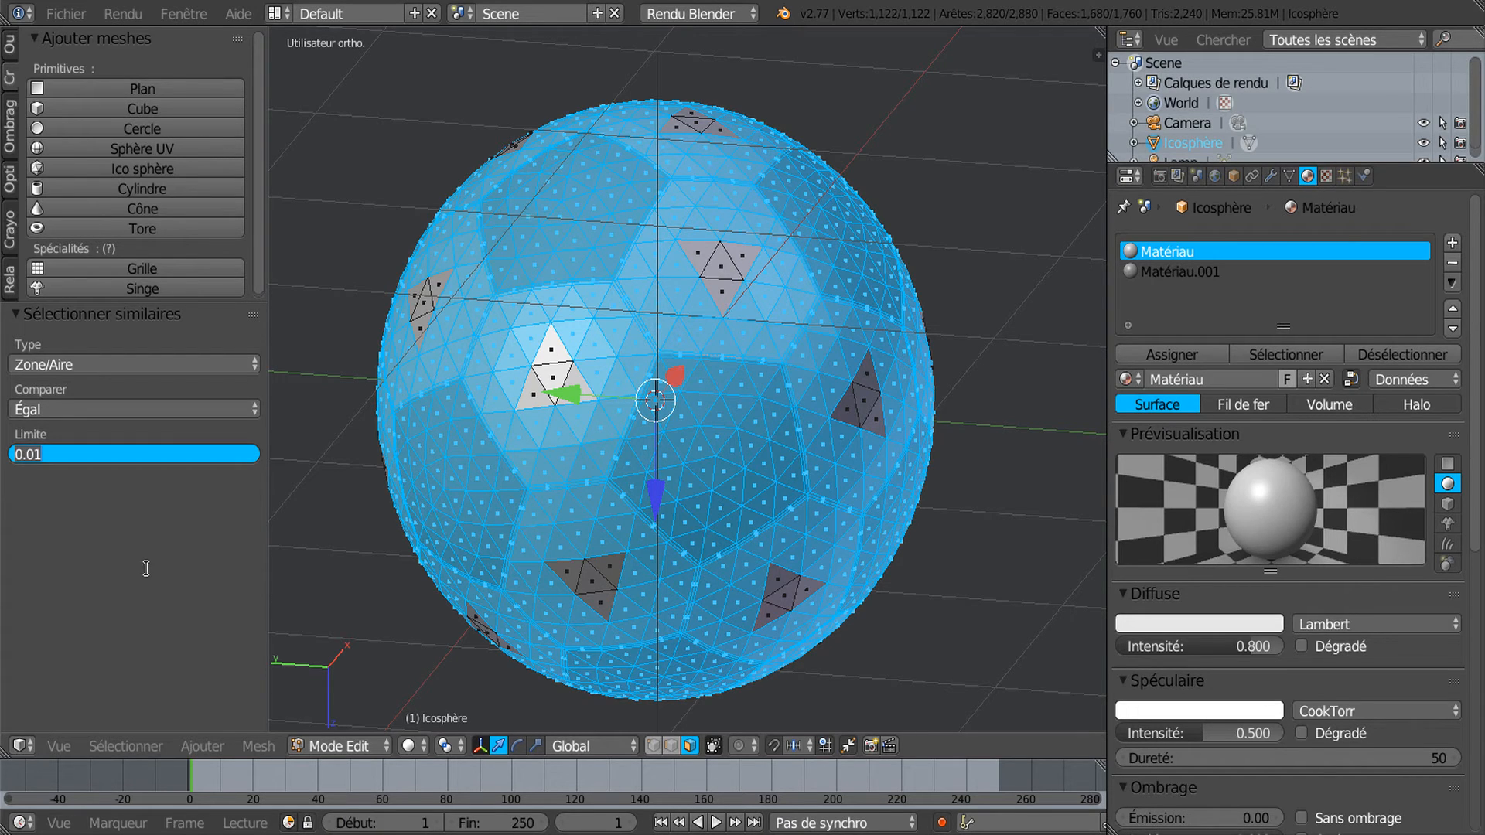
key("End")
key("BackSpace")
type("05")
key("Return")
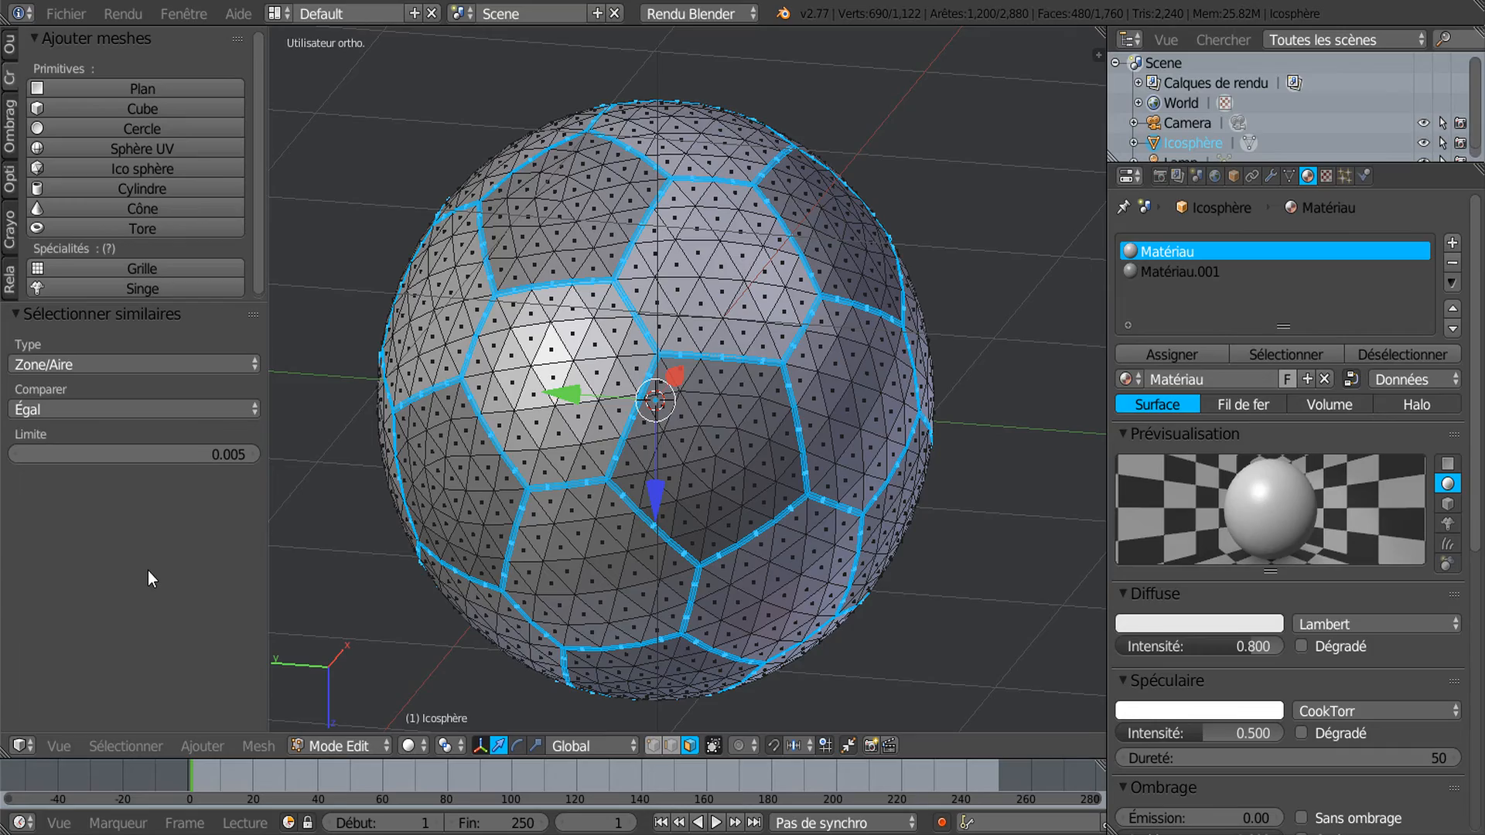
Extrude the selected seam faces and scale them inward to 0.970
middle_click_drag(547, 487, 878, 632)
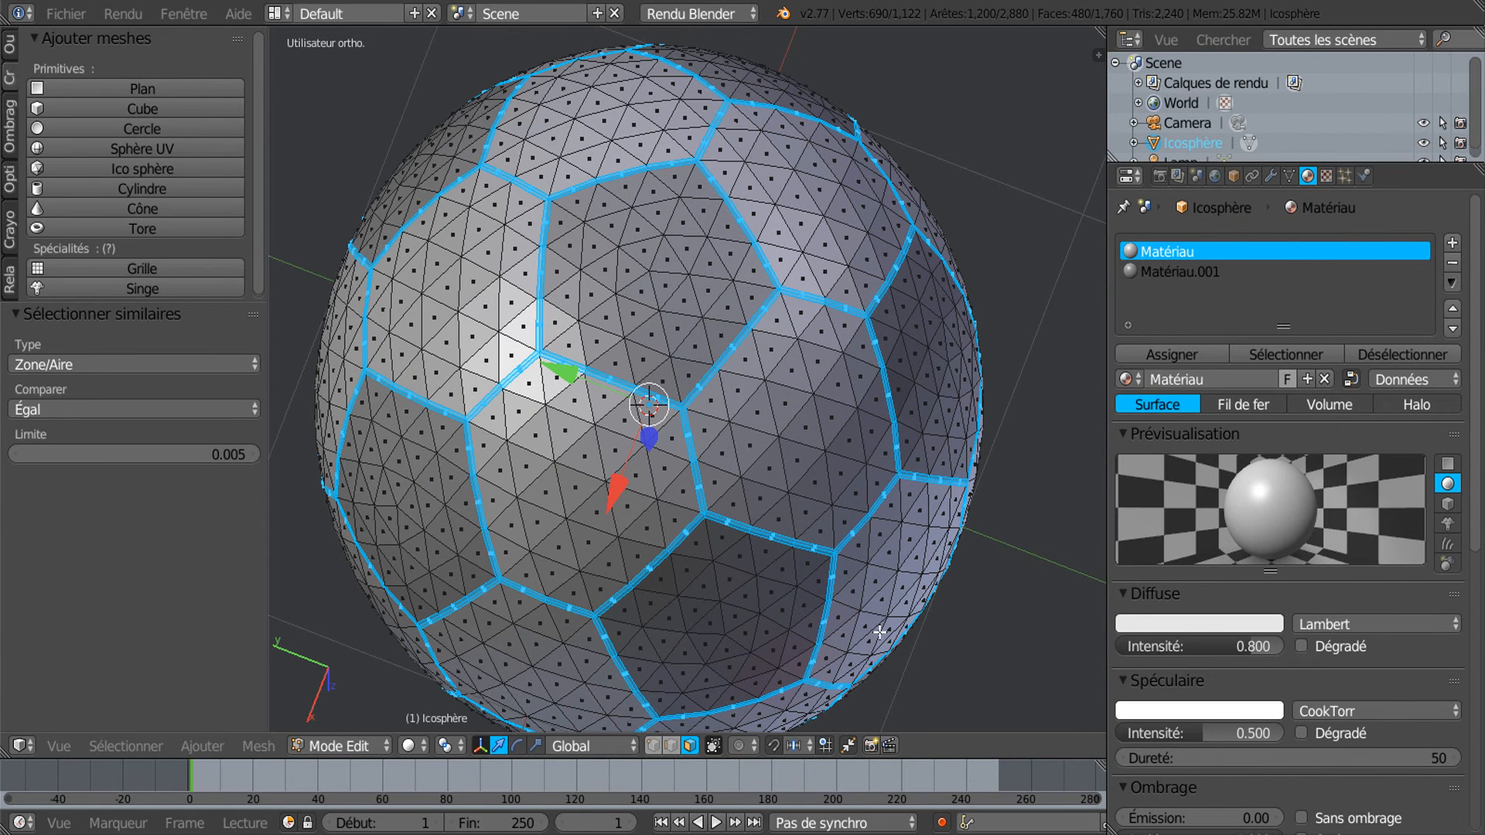
scroll(792, 597, "down", 1)
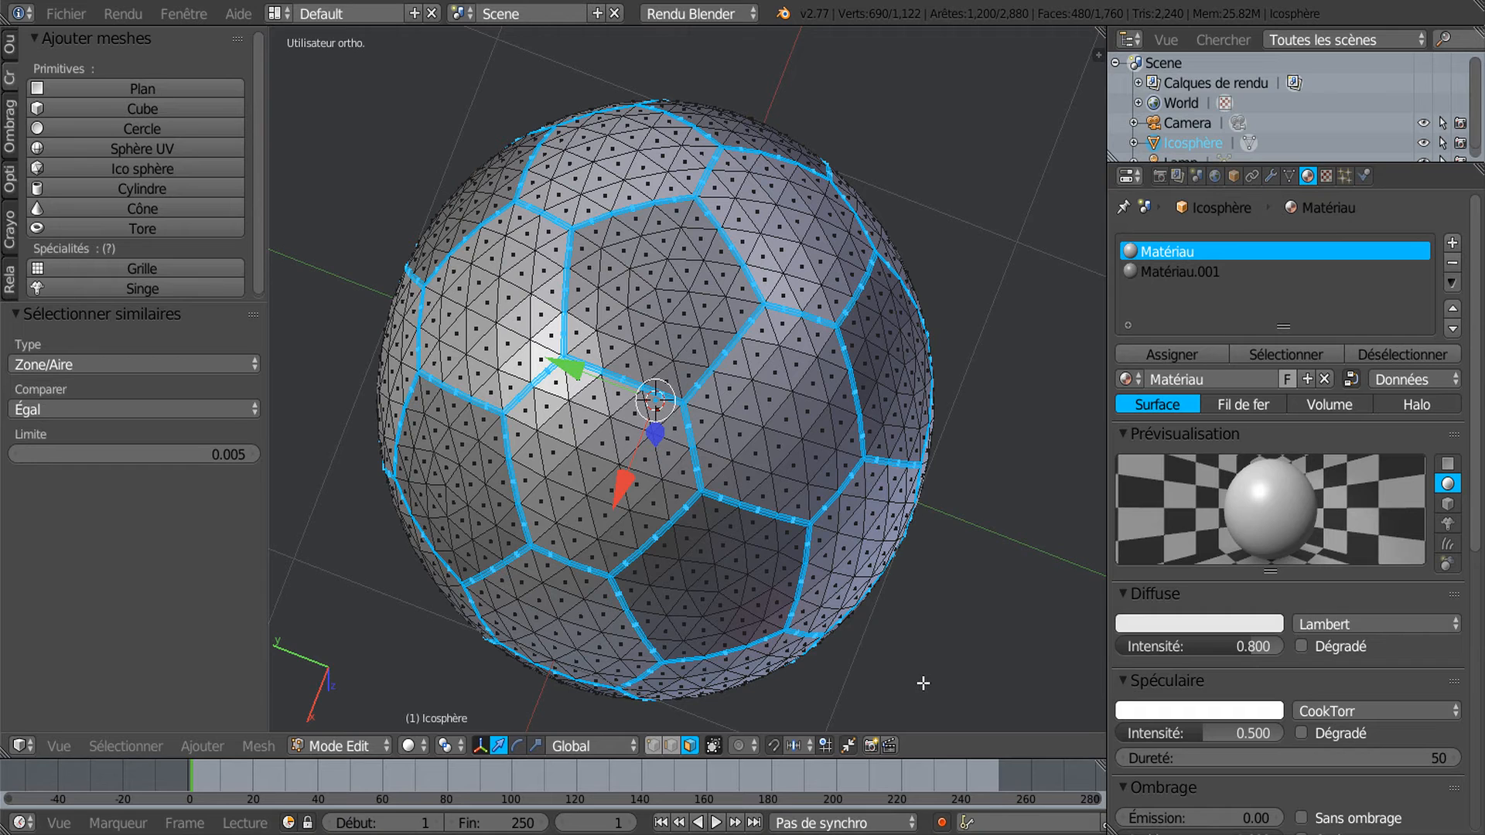
key("e")
key("s")
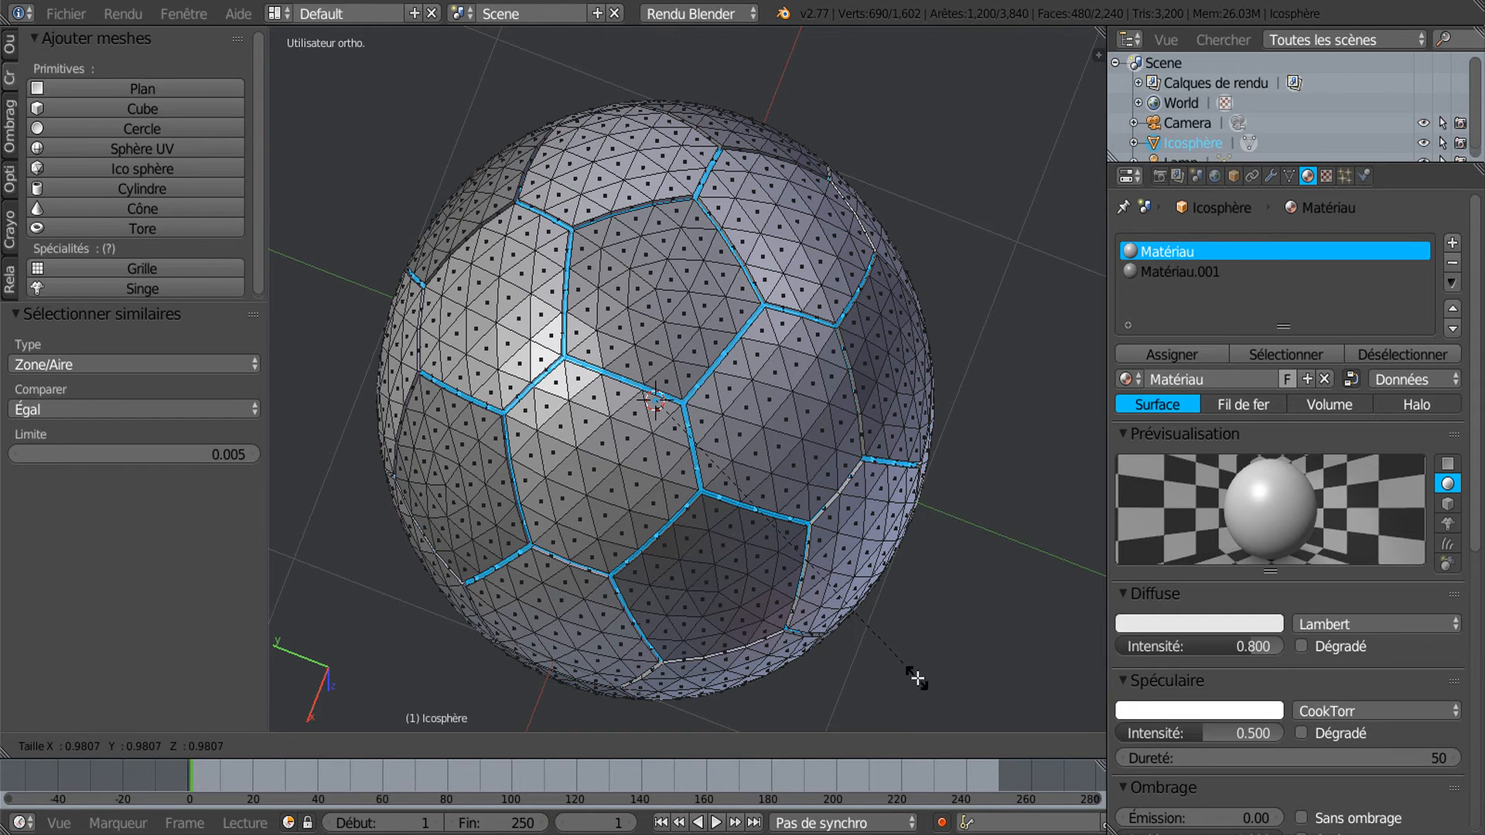
left_click(915, 670)
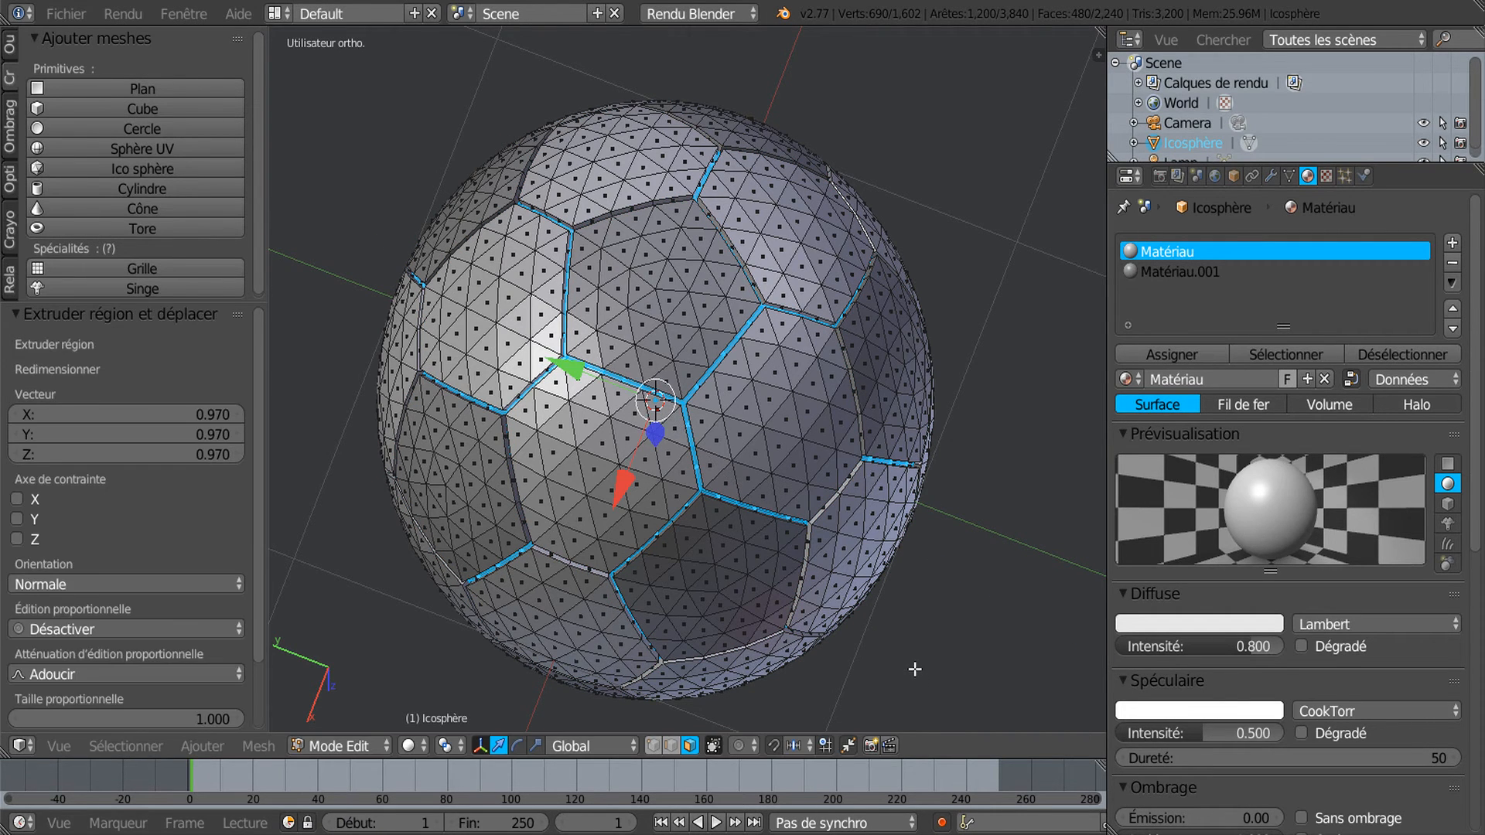
Inspect the extruded seams between the patches in wireframe and solid shading from several angles
key("z")
mouse_move(913, 625)
middle_mouse_down()
mouse_move(925, 557)
mouse_move(867, 451)
mouse_move(894, 392)
middle_mouse_up()
key("z")
scroll(893, 392, "up", 1)
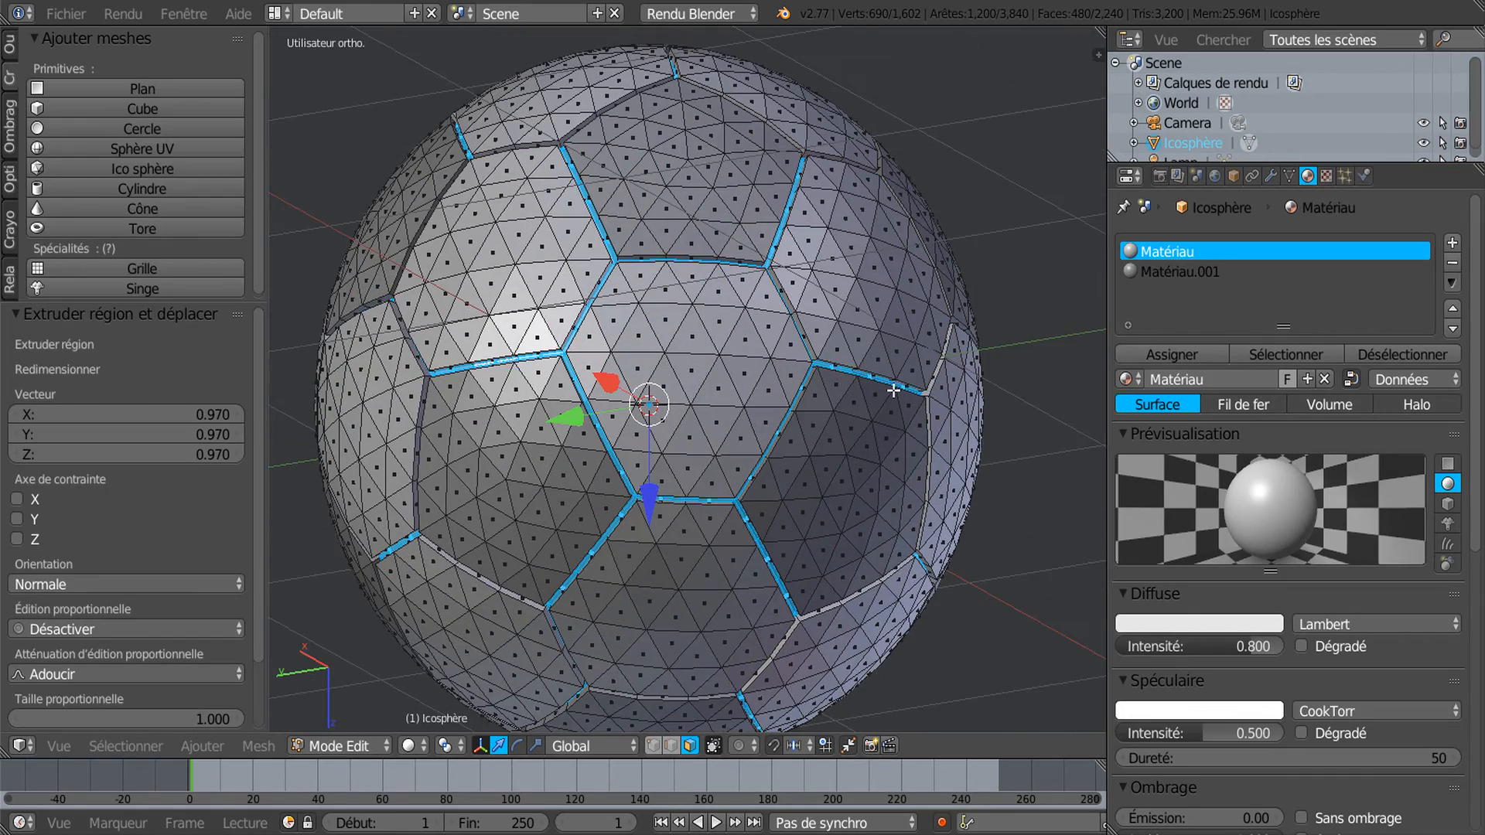
scroll(897, 371, "up", 5)
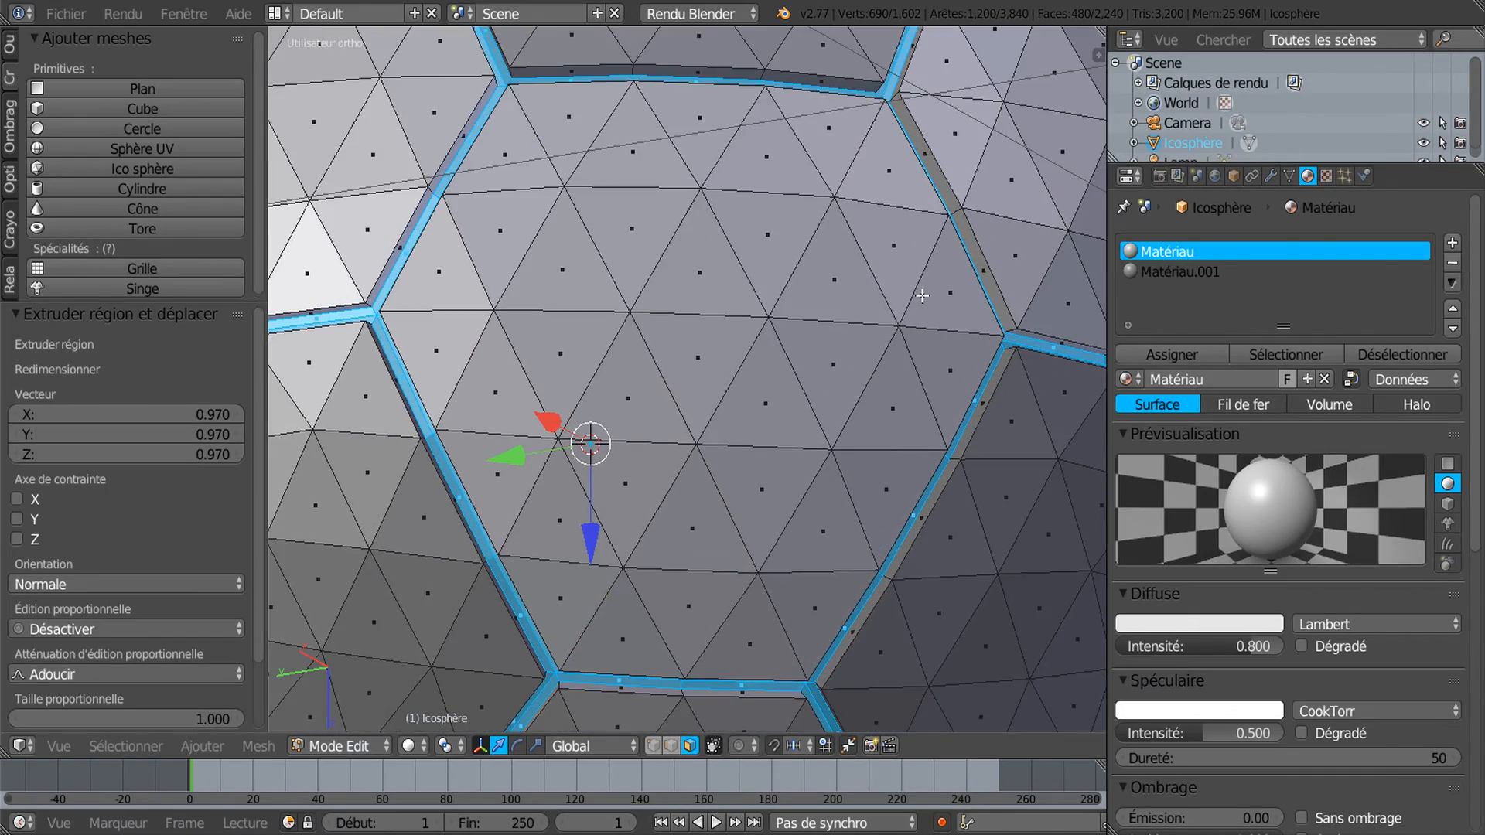
scroll(923, 296, "down", 6)
scroll(932, 416, "up", 3)
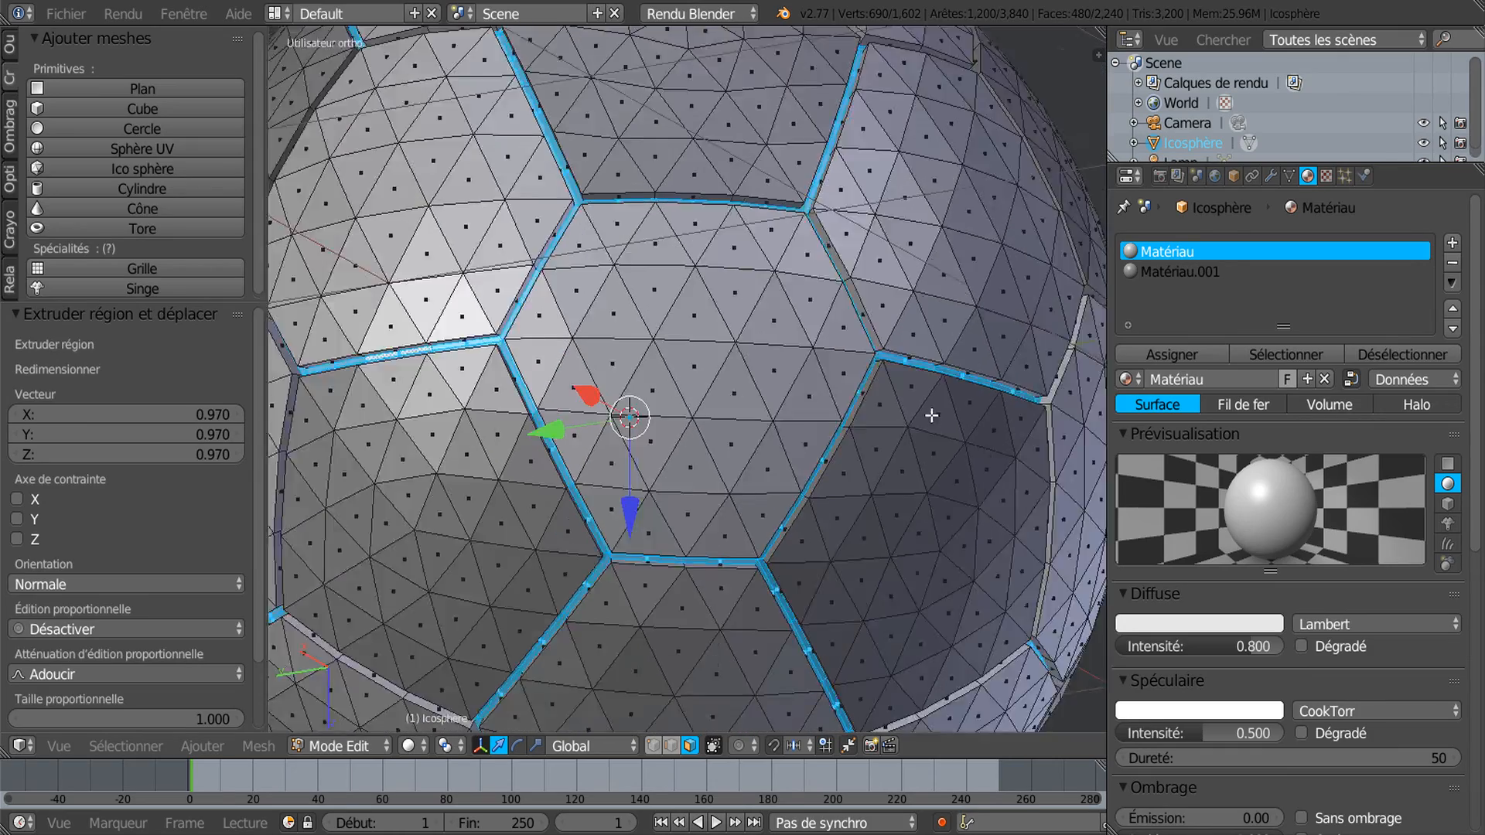
scroll(932, 416, "down", 3)
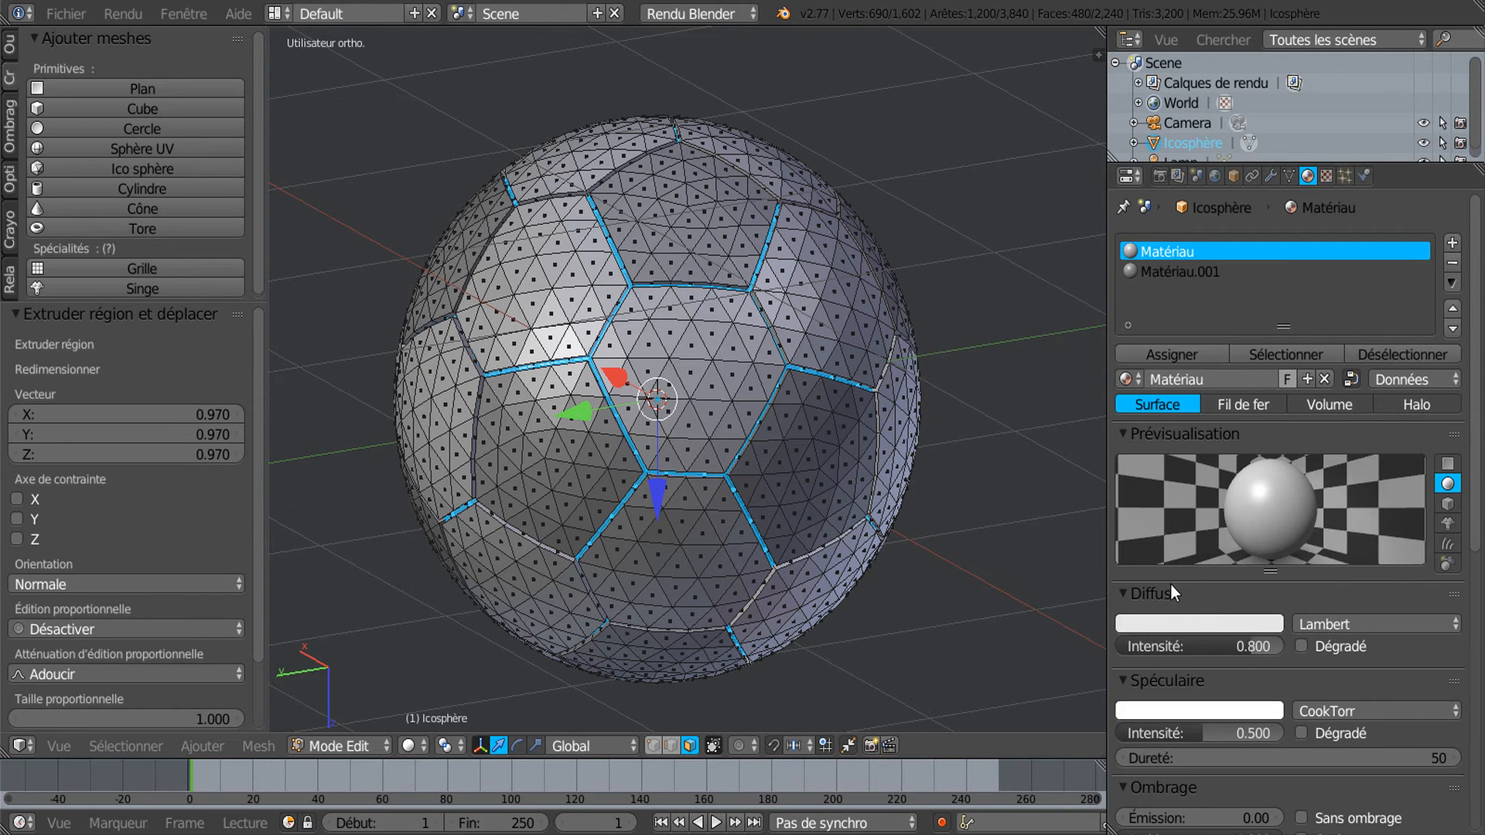
middle_click_drag(977, 474, 955, 530)
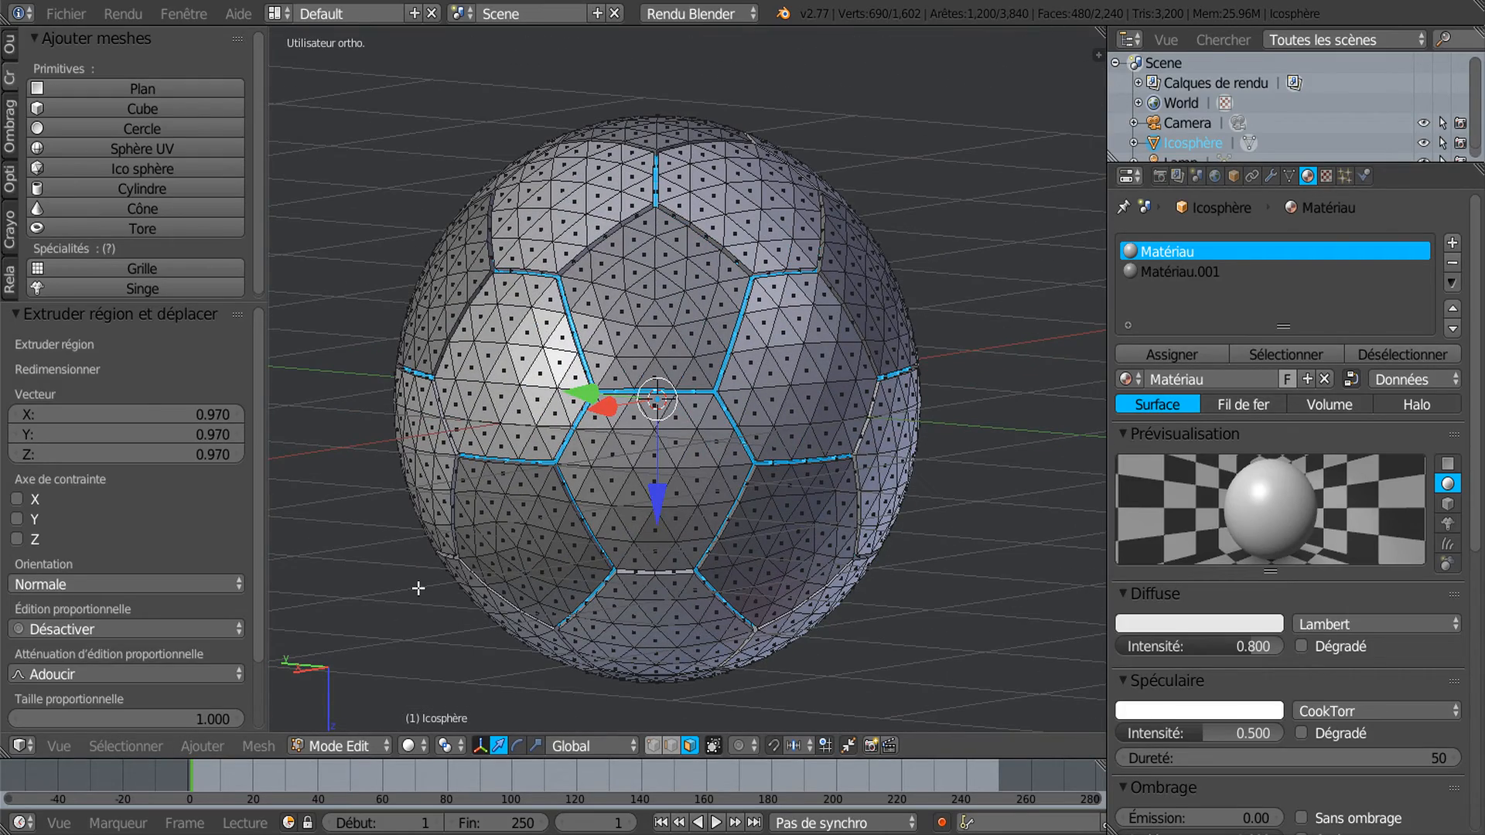
Set the diffuse colour of Matériau to white (RGB 1.000) and of Matériau.001 to near-black (RGB 0.015)
left_click(1236, 625)
mouse_move(1275, 367)
left_mouse_down()
mouse_move(1275, 422)
mouse_move(1280, 354)
left_mouse_up()
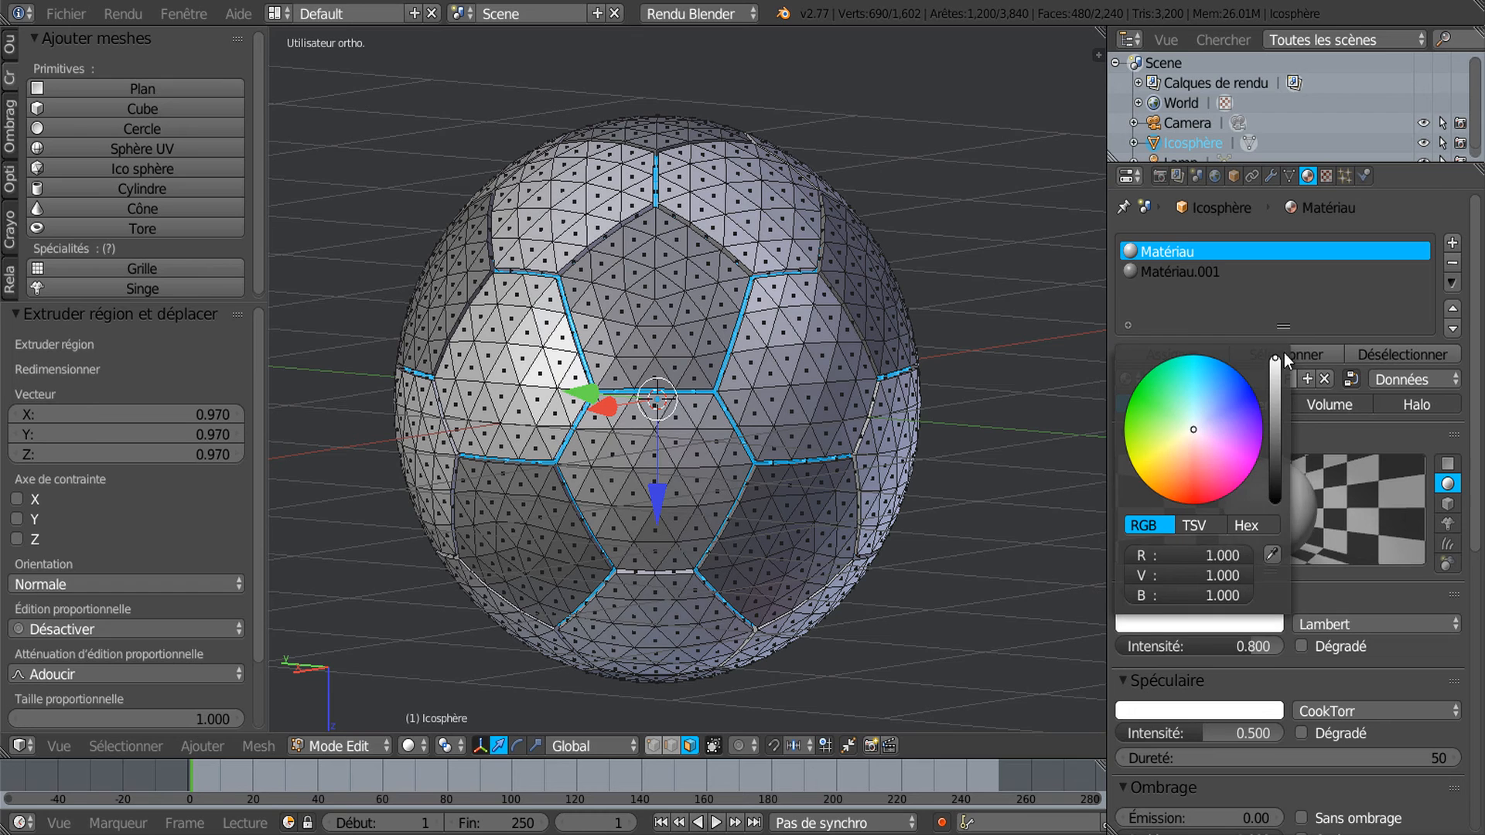
left_click(1160, 272)
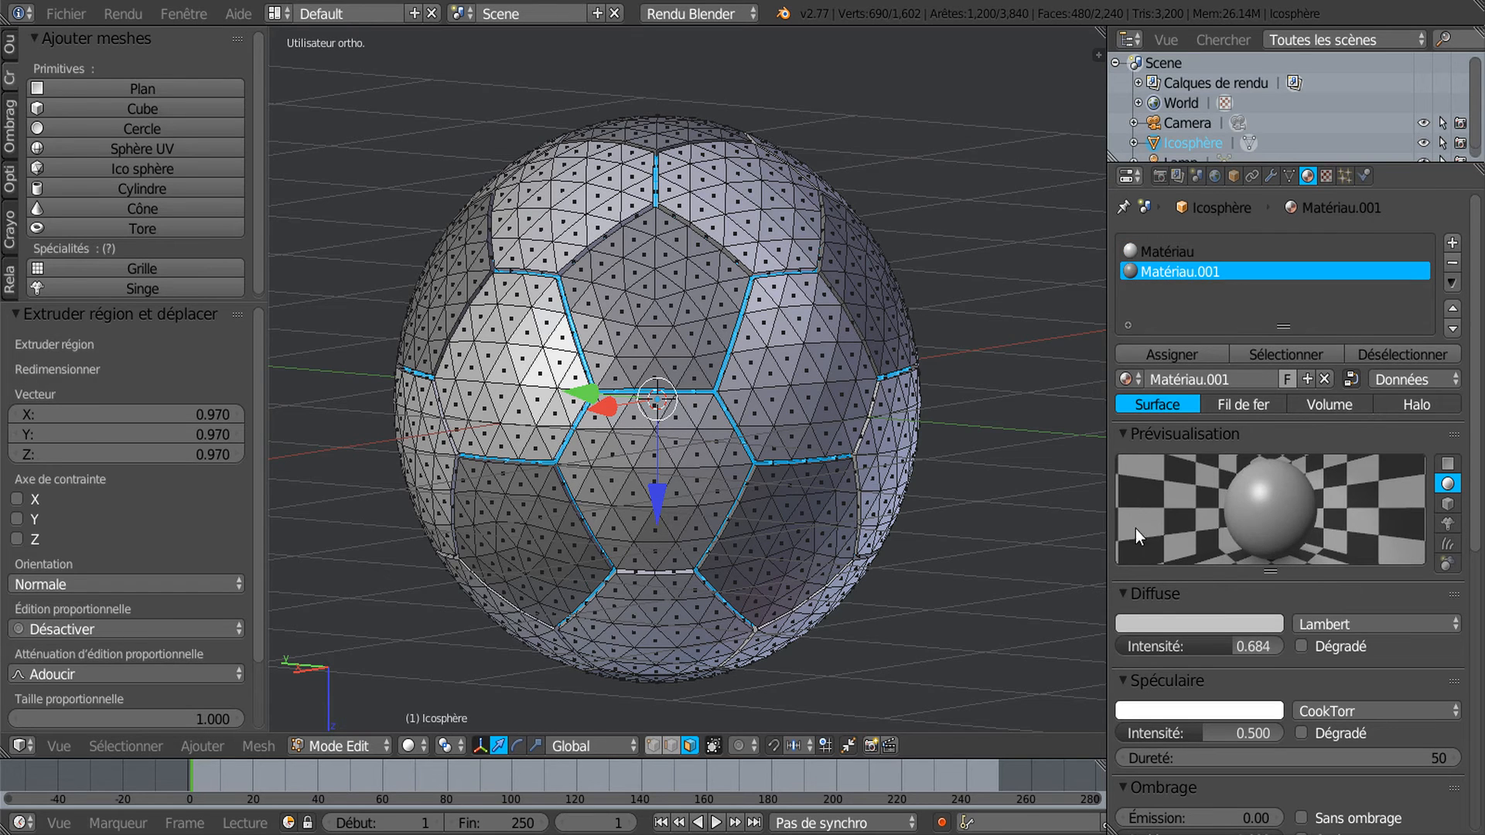
left_click(1197, 624)
left_click_drag(1275, 378, 1275, 495)
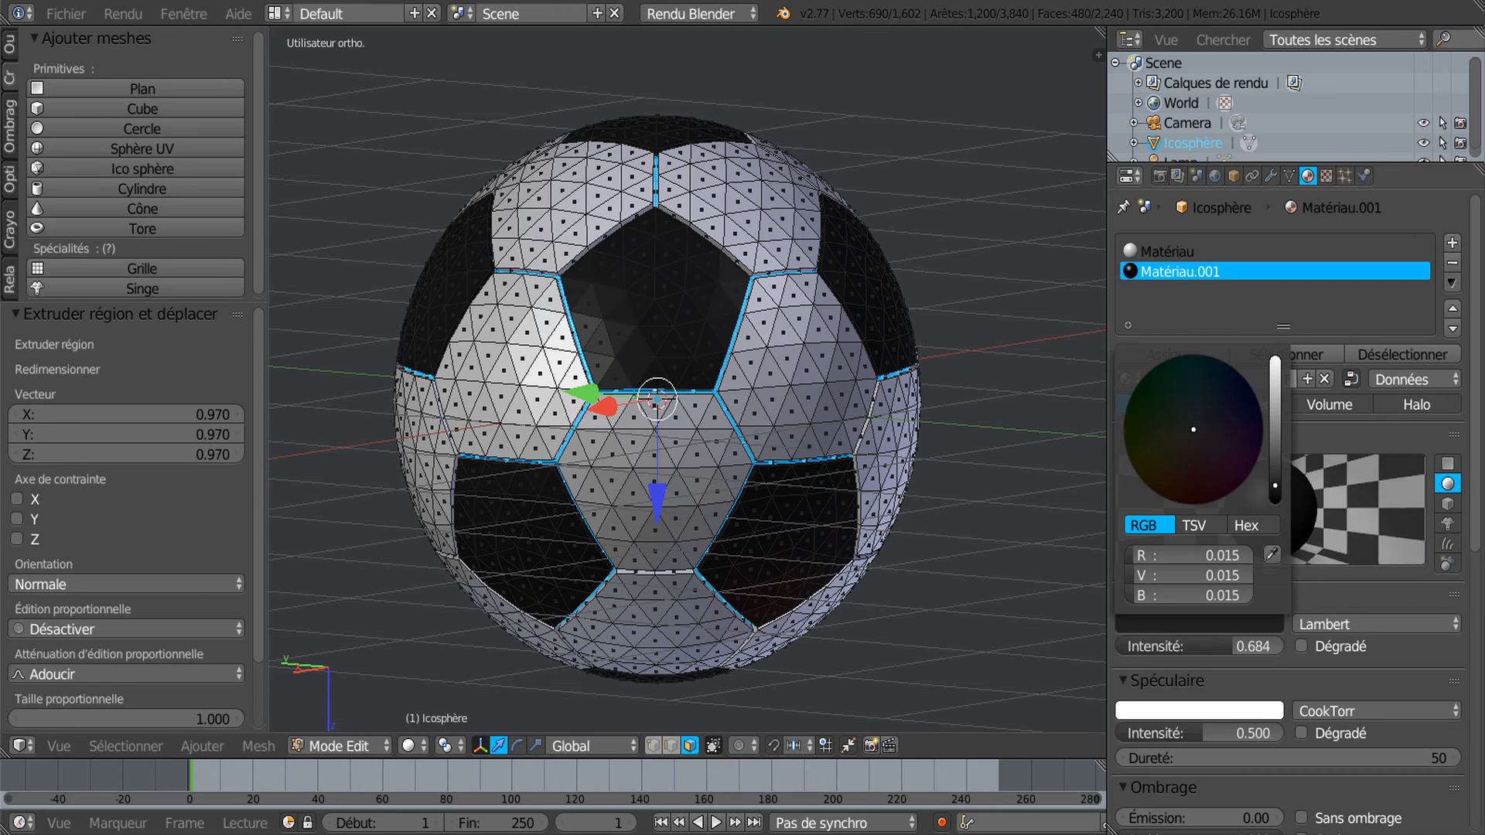
Return the ball to Object Mode and apply smooth shading to it
key("Tab")
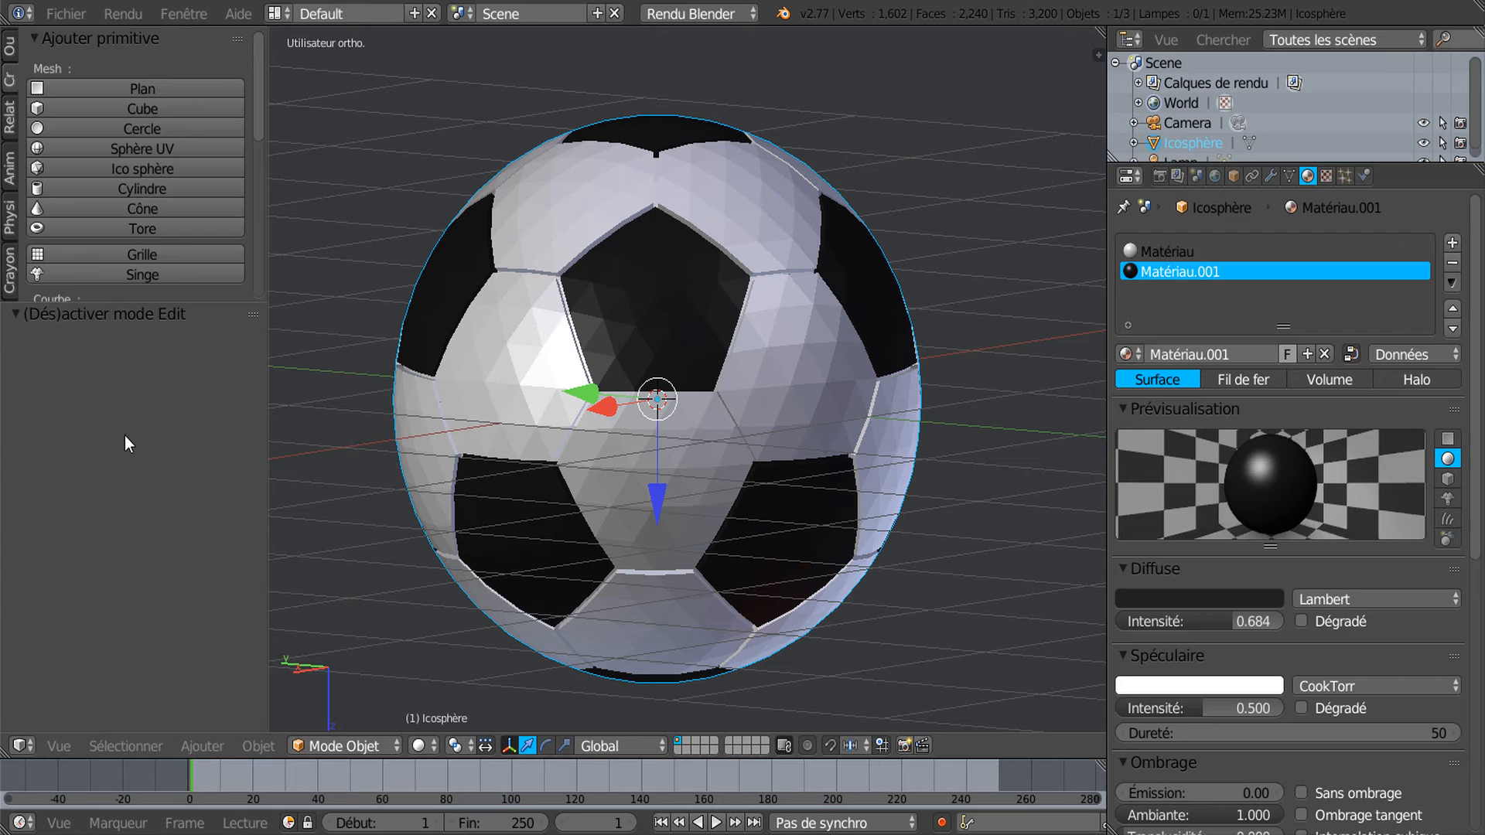
left_click(11, 48)
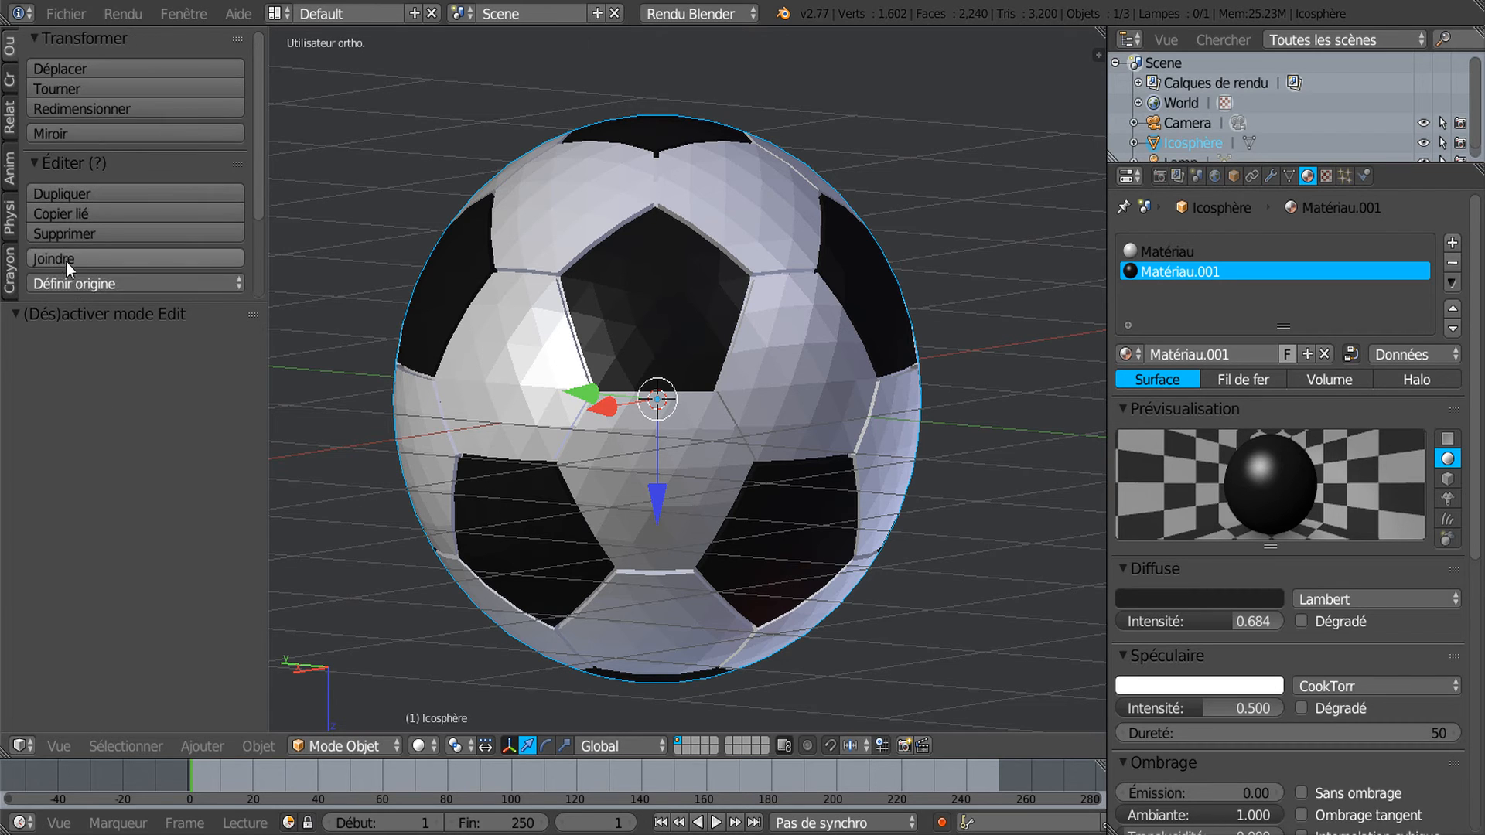
scroll(164, 270, "down", 3)
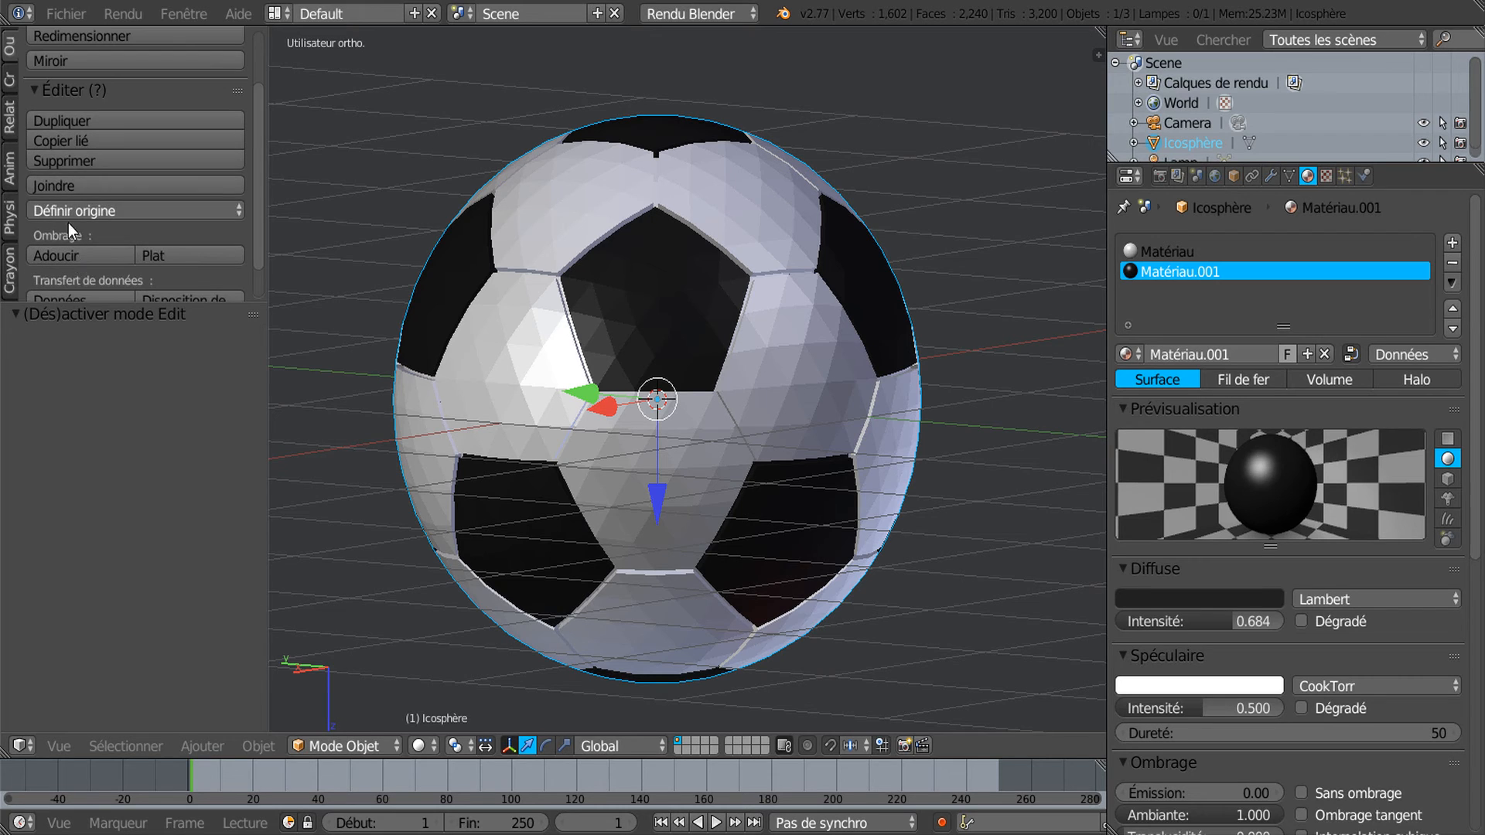
left_click(66, 256)
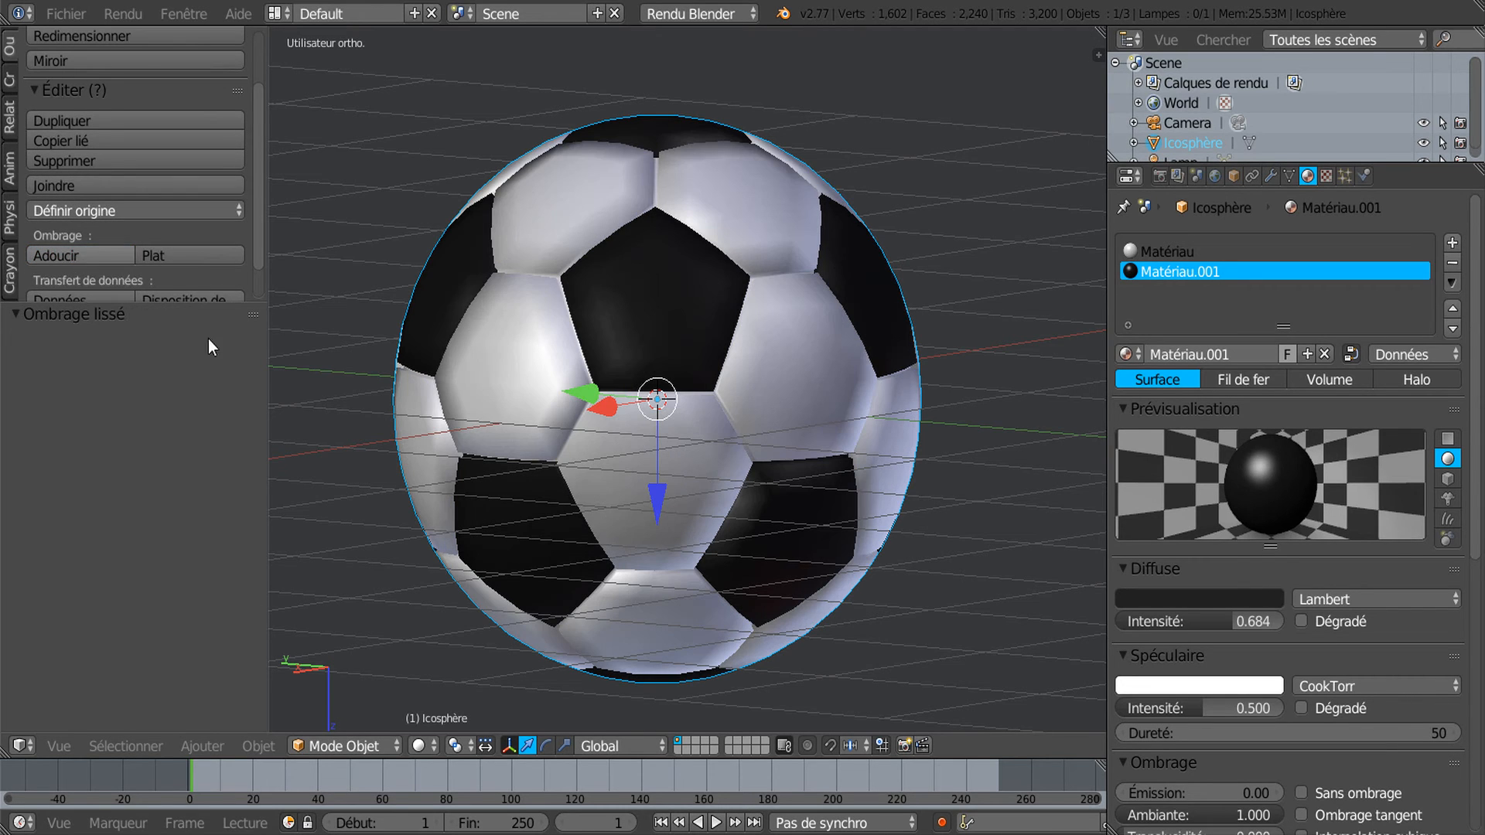
Add a Subdivision de surface modifier to the ball and set its viewport subdivisions to 2
left_click(1271, 175)
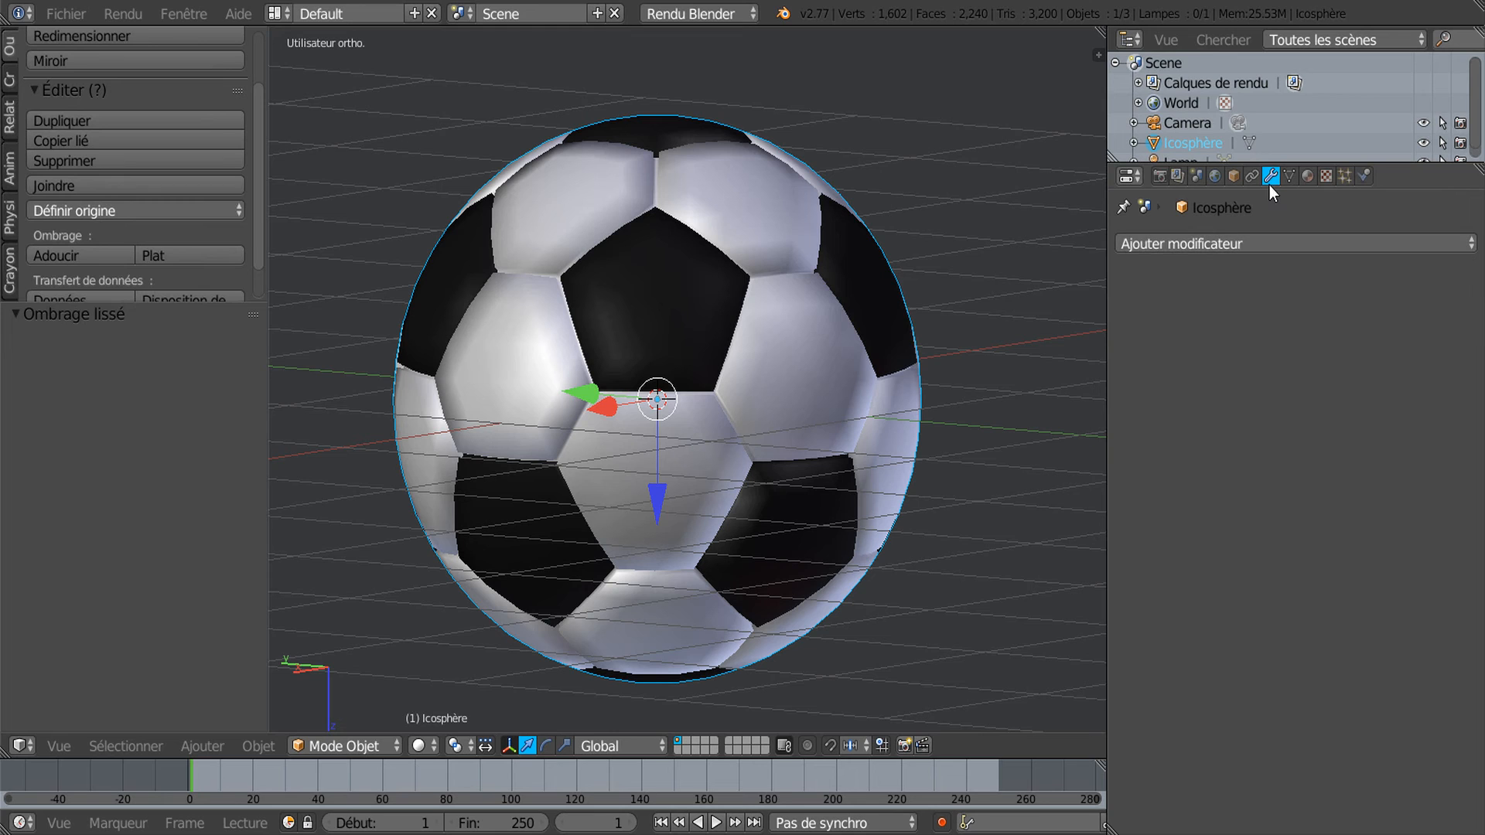
left_click(1274, 243)
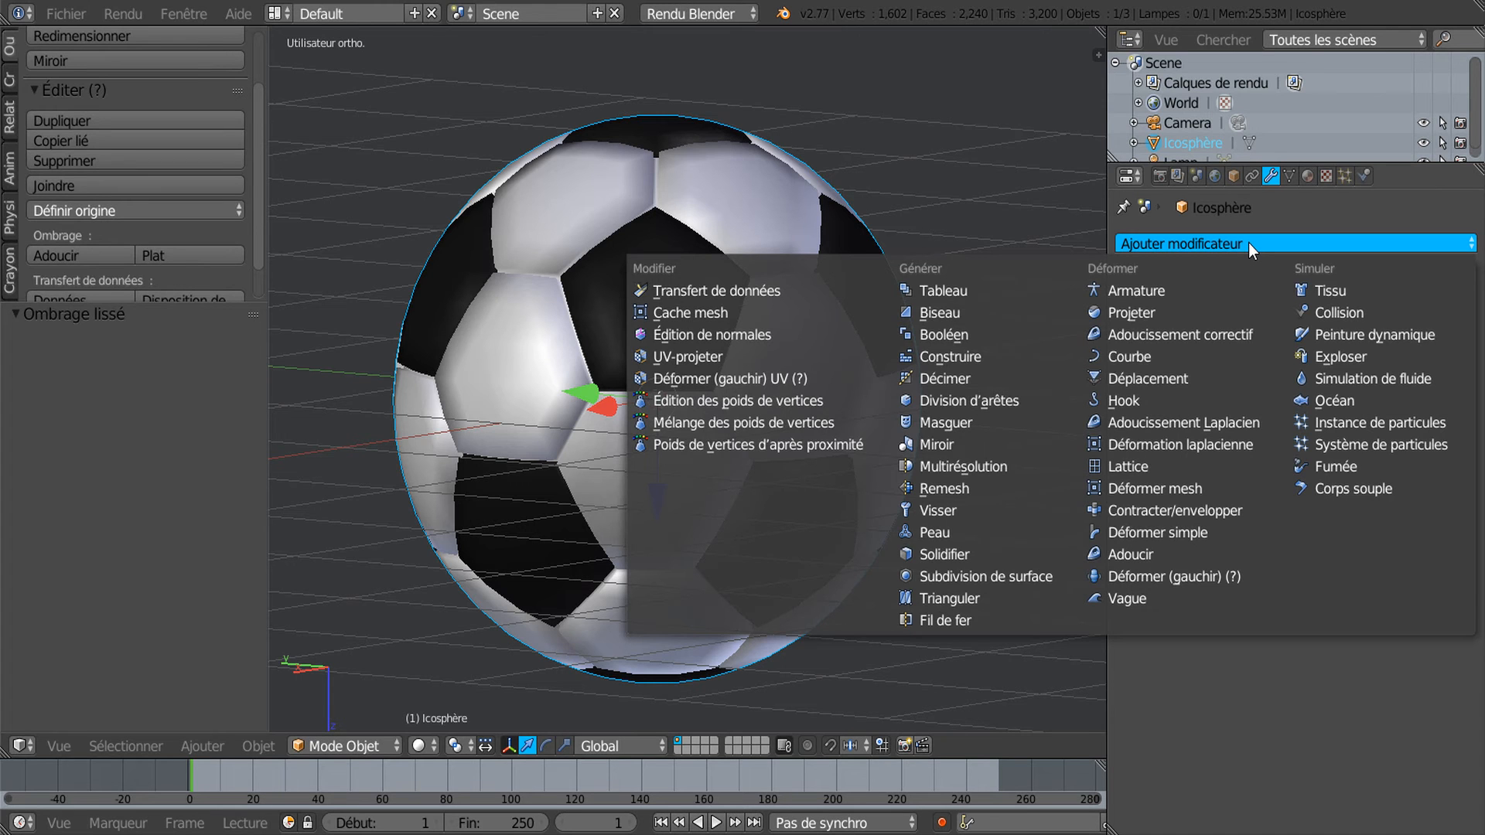
left_click(1005, 574)
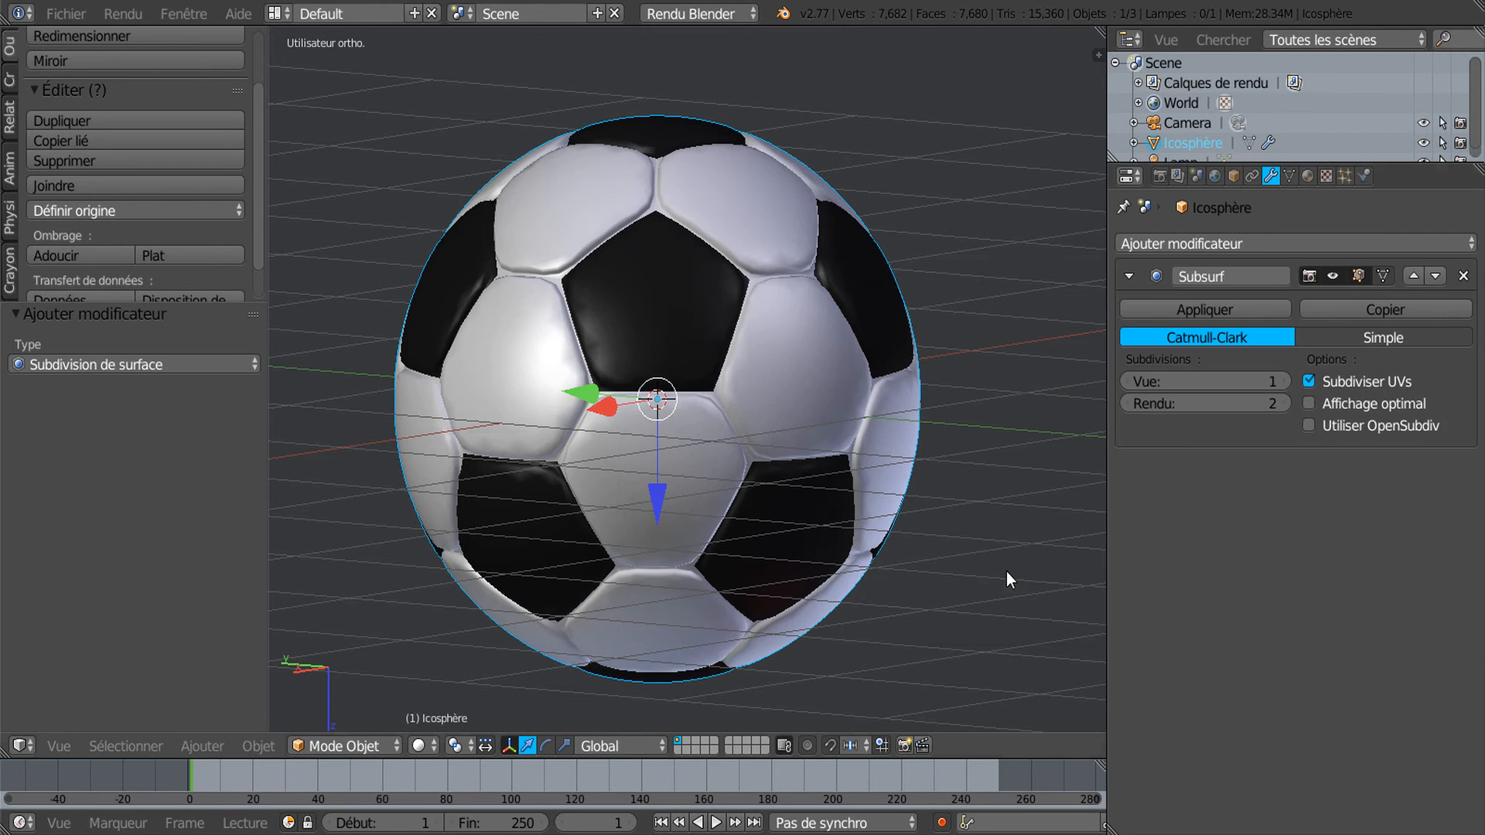
left_click(1281, 380)
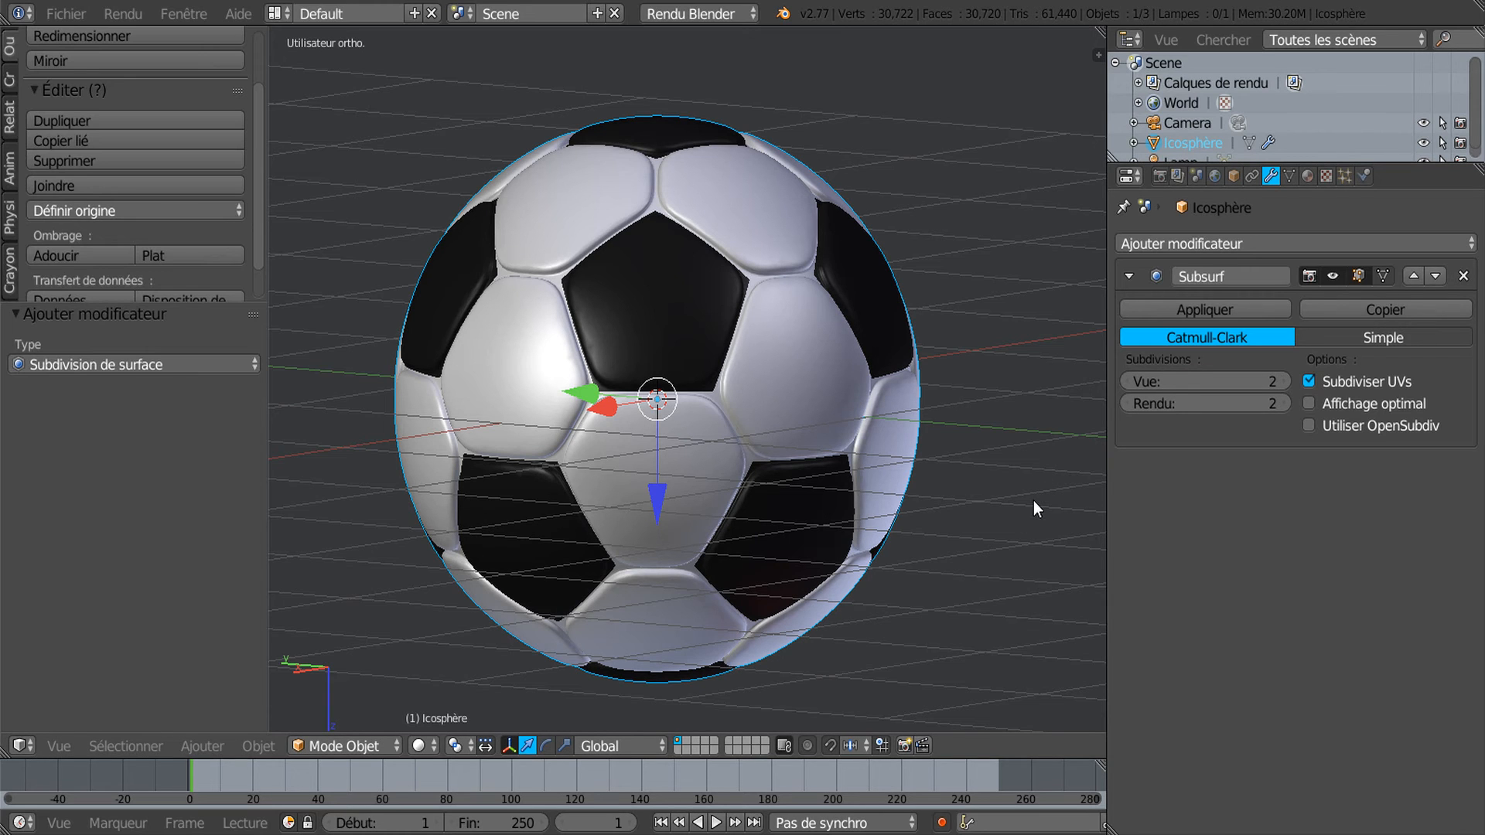
In Edit Mode, invert the selection from the seams to the patches and set the pivot point to Origines individuelles
key("Tab")
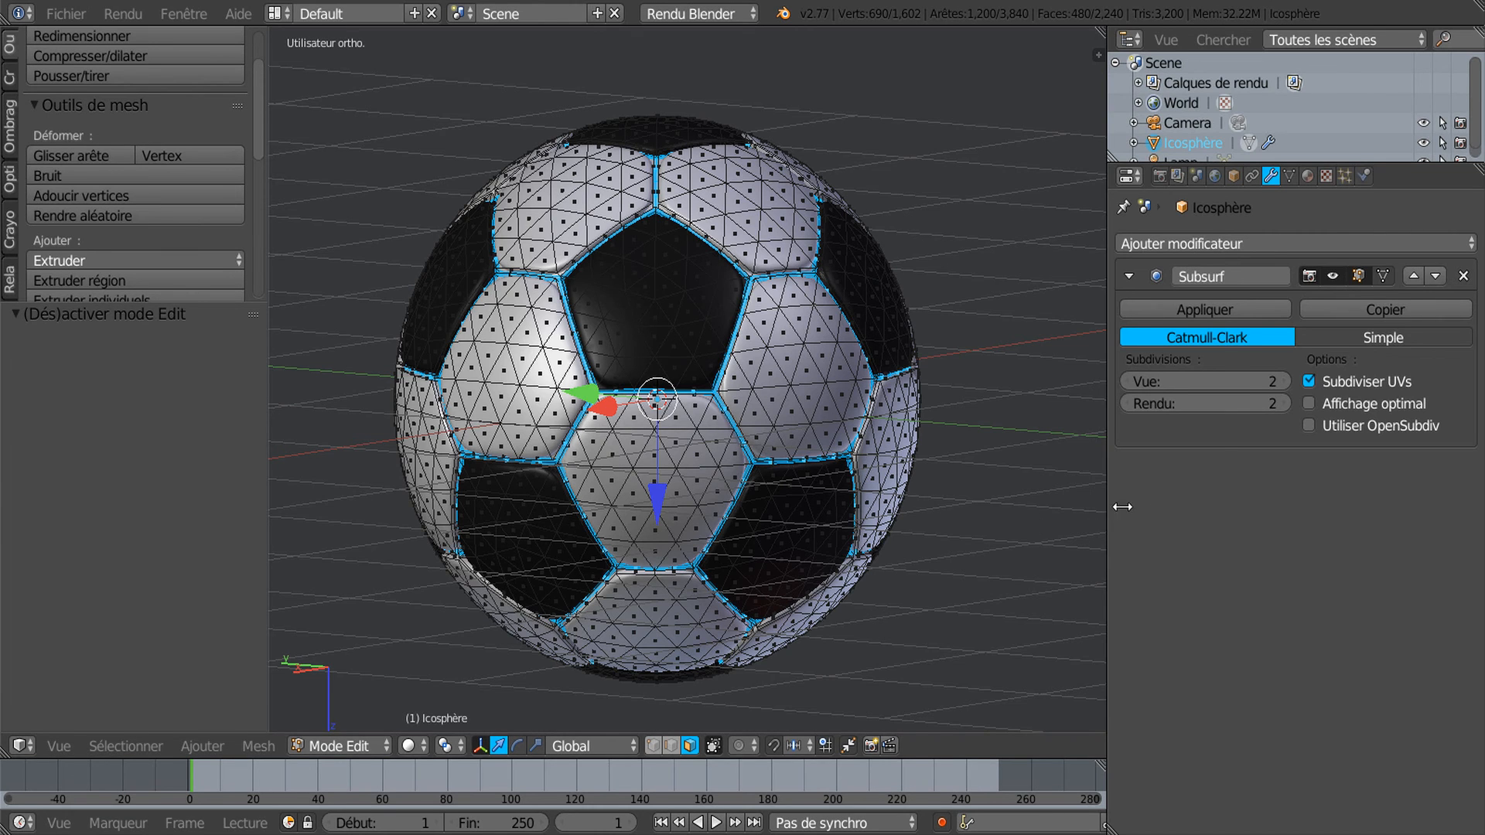
left_click_drag(1106, 513, 1215, 496)
left_click(195, 747)
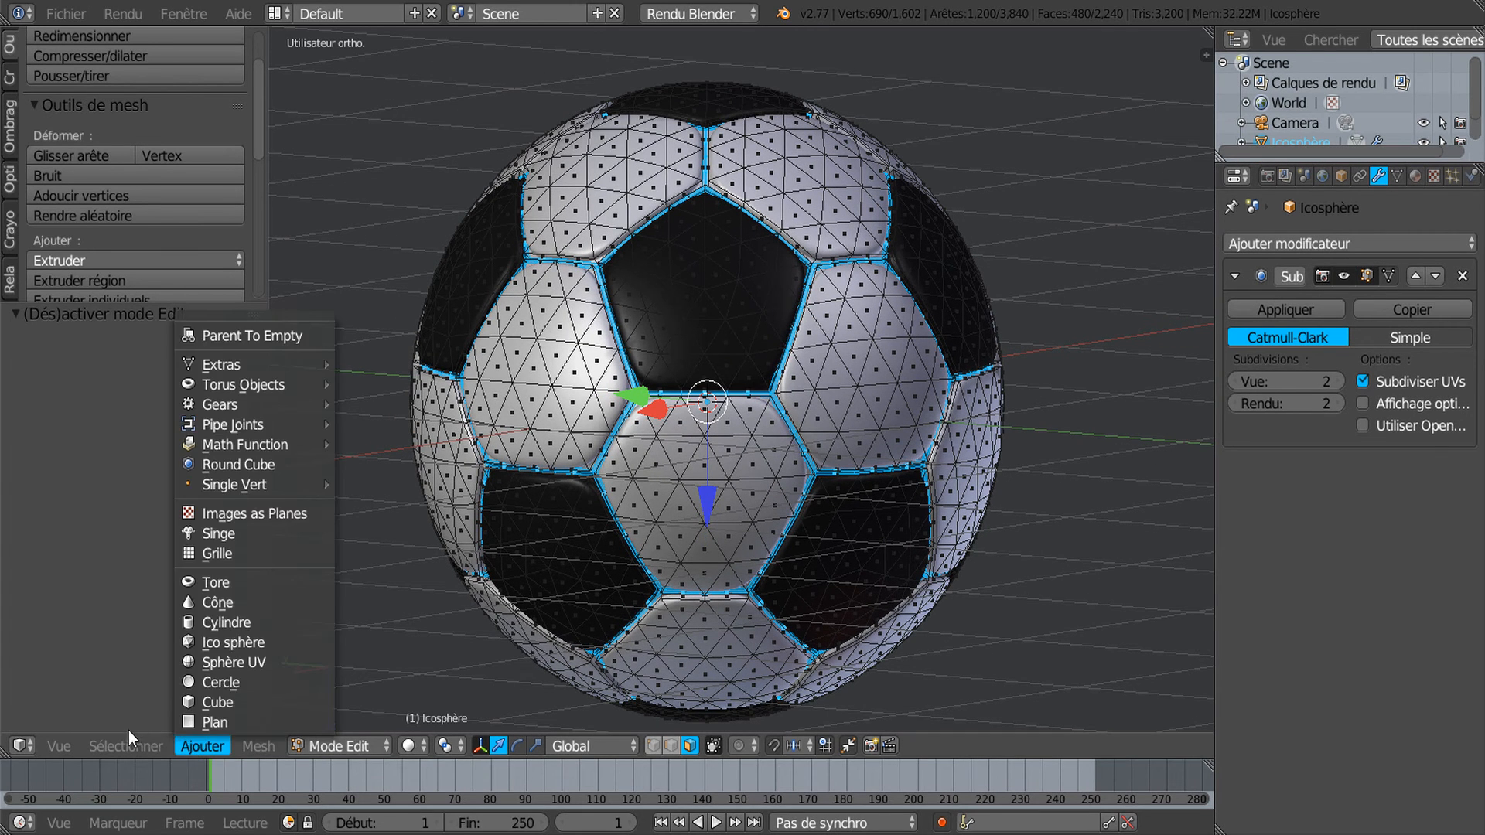
mouse_move(130, 749)
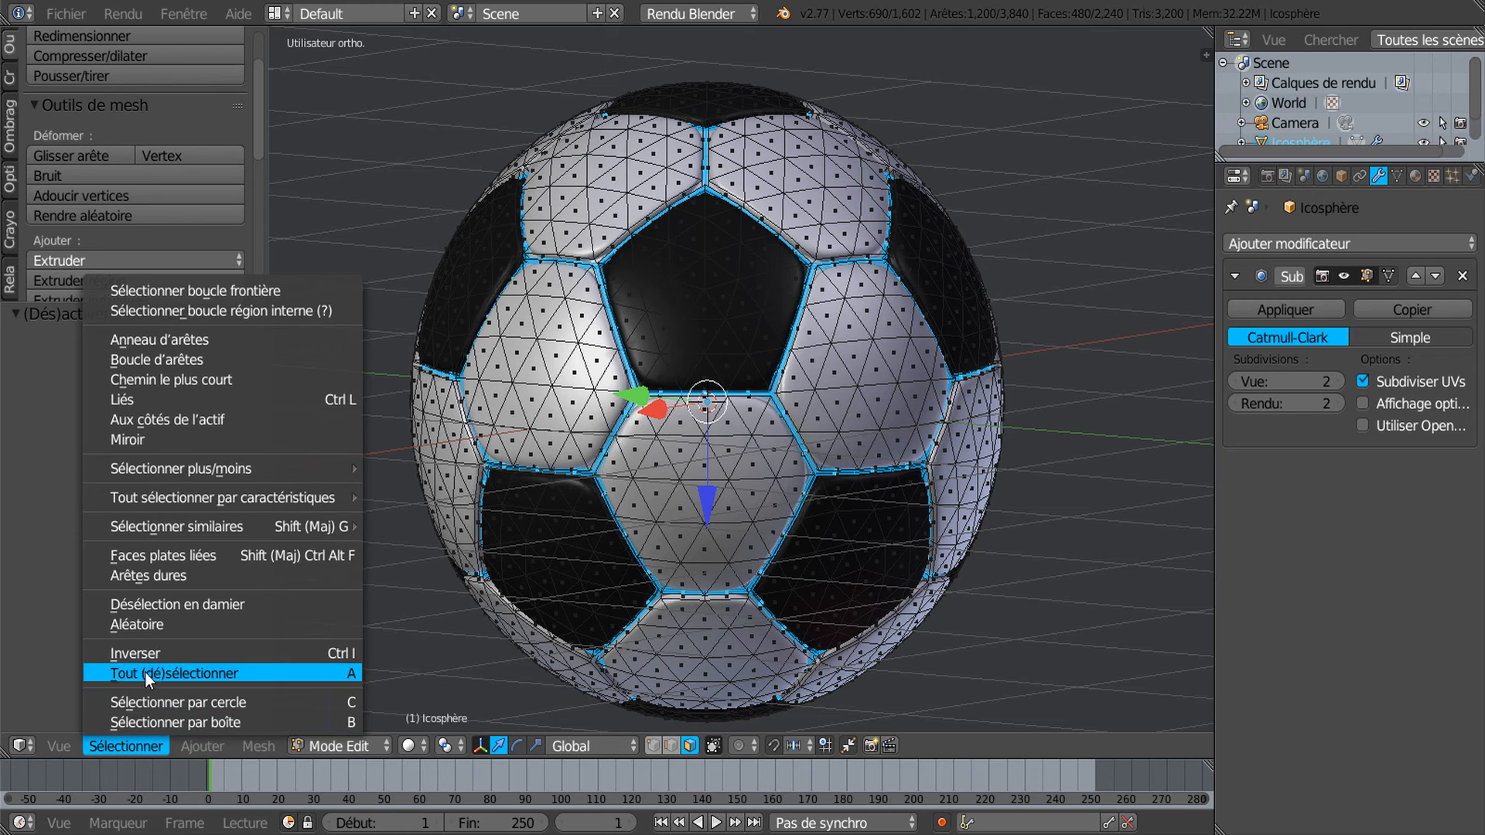
left_click(145, 651)
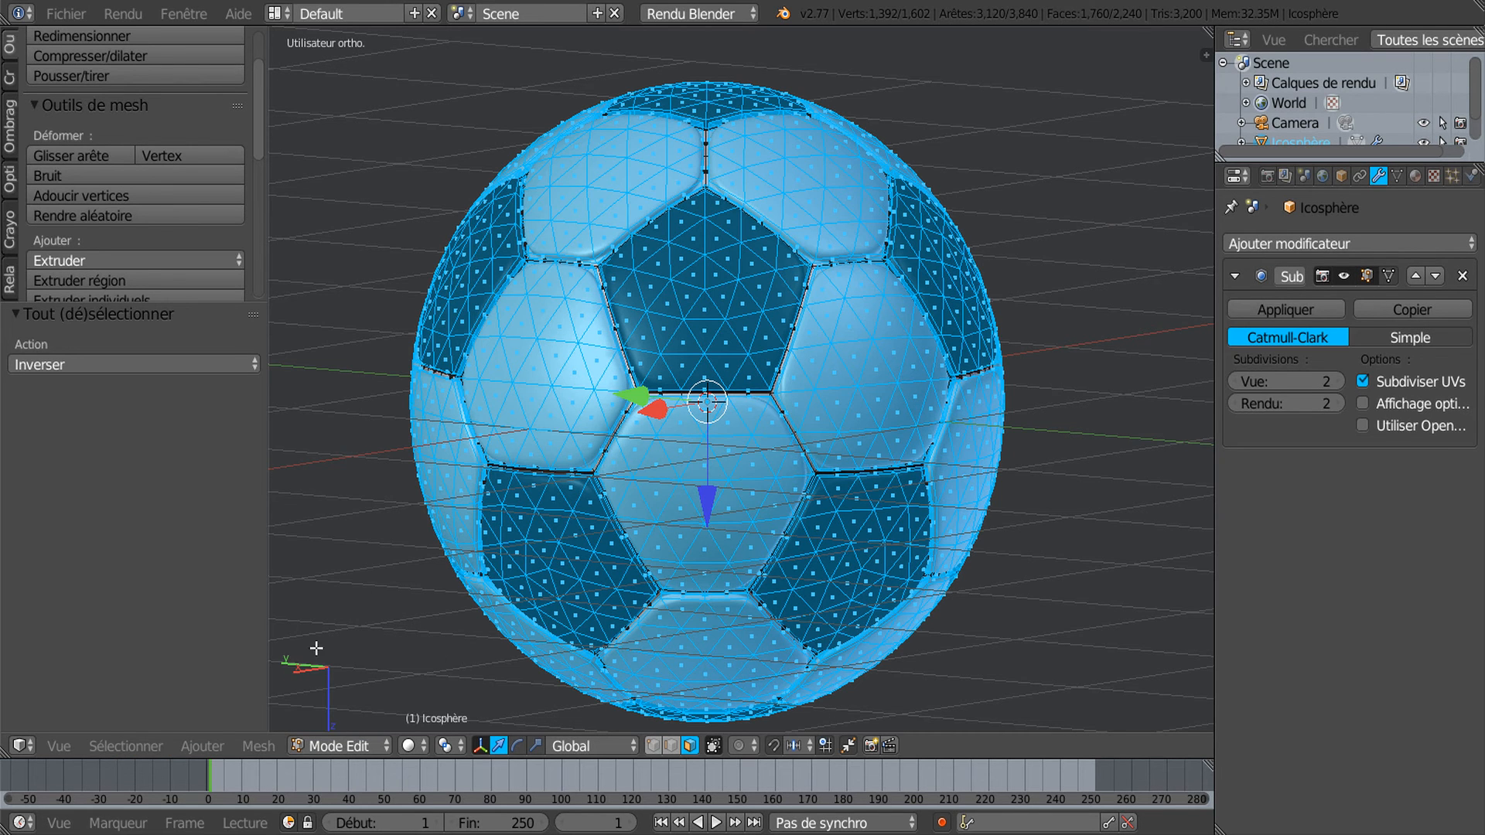
left_click(444, 748)
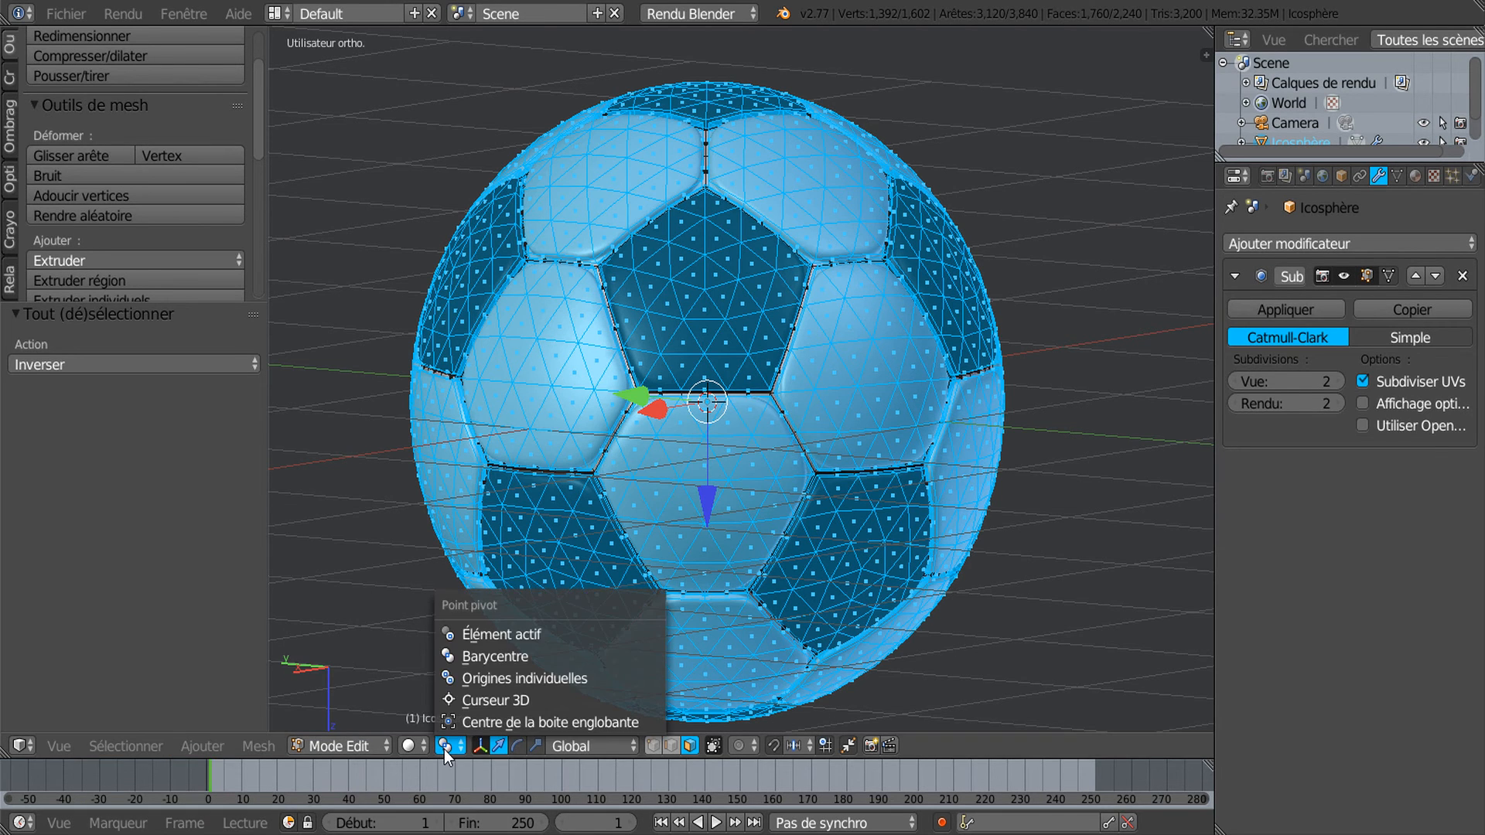
left_click(487, 676)
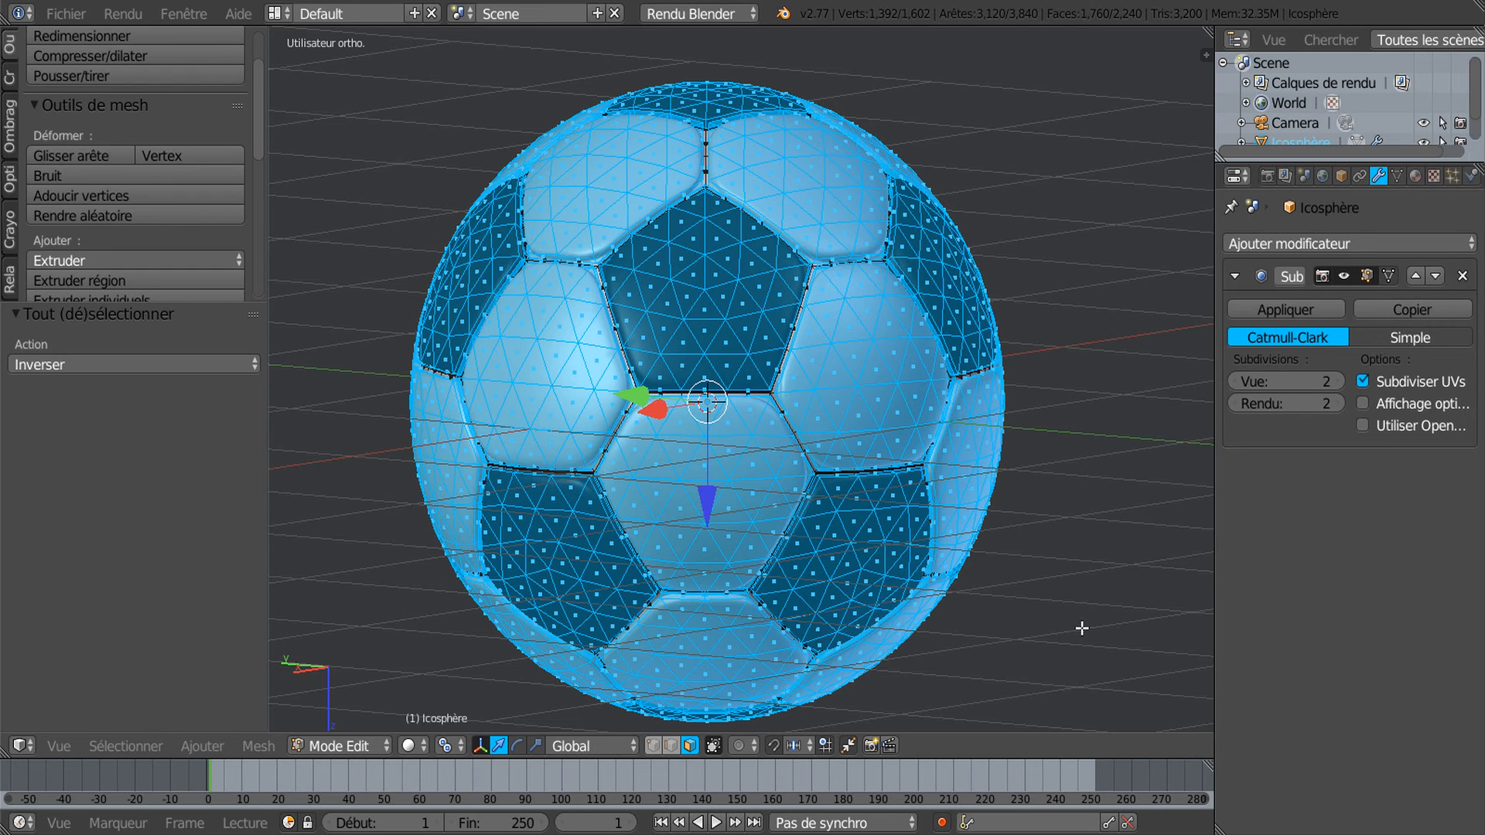
Scale the selected patches up by about 1.04 around their individual origins and return to Object Mode
key("s")
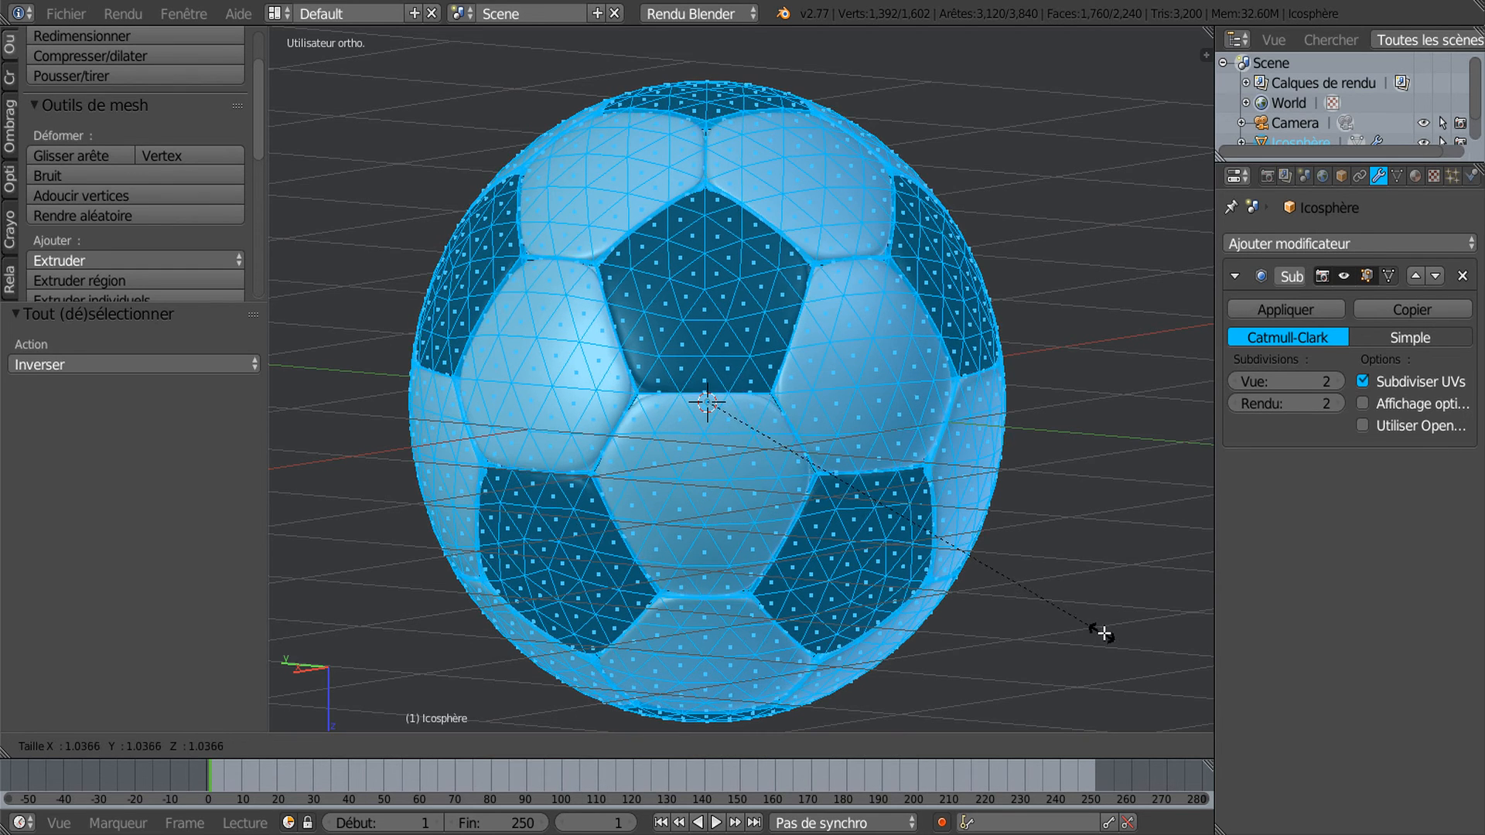
left_click(1107, 634)
key("Tab")
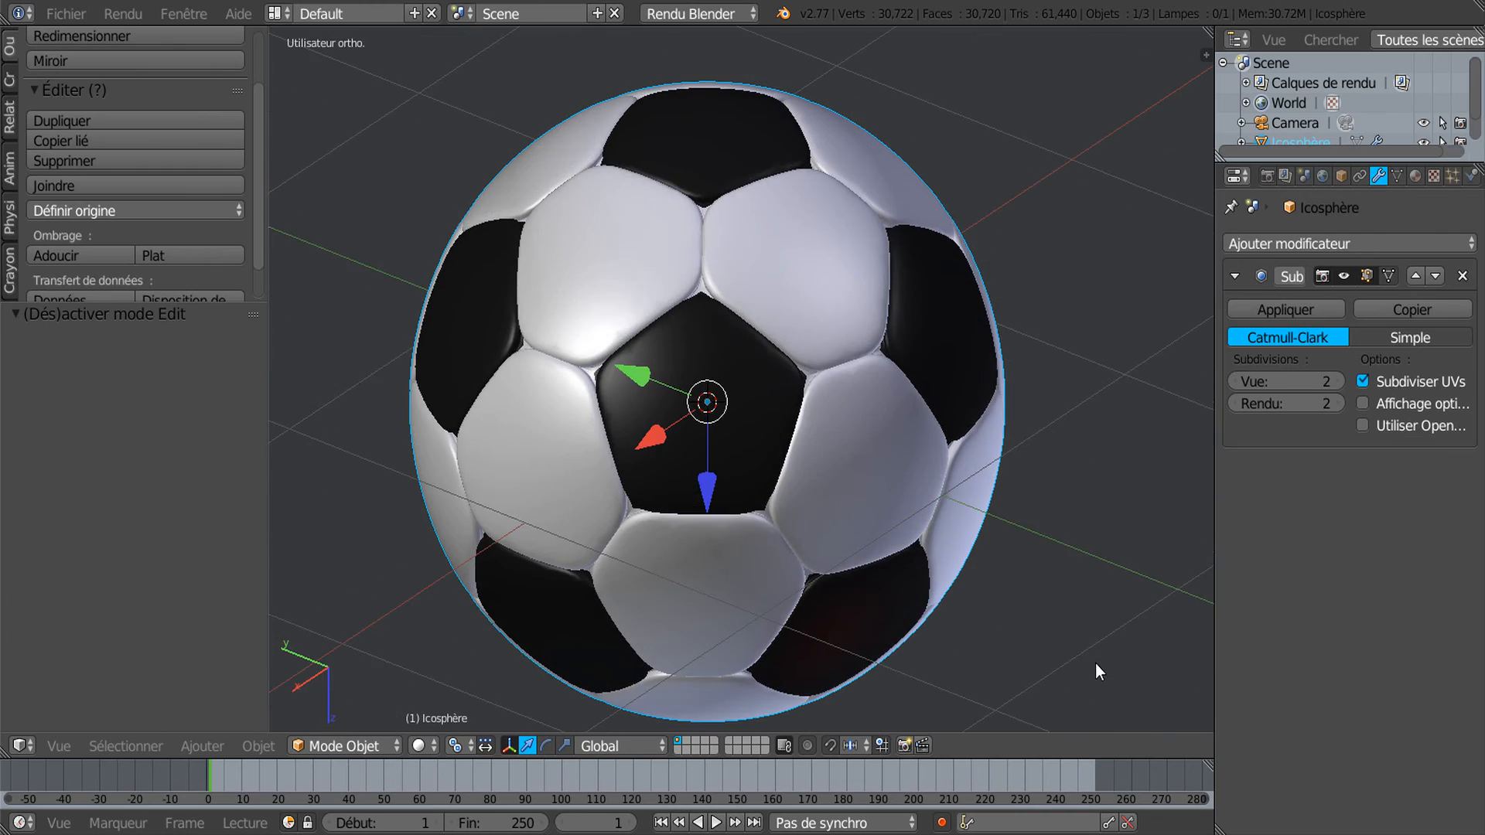
Reopen the ball in Edit Mode, scale the patches up again by 1.032, and go back to Object Mode
key("Tab")
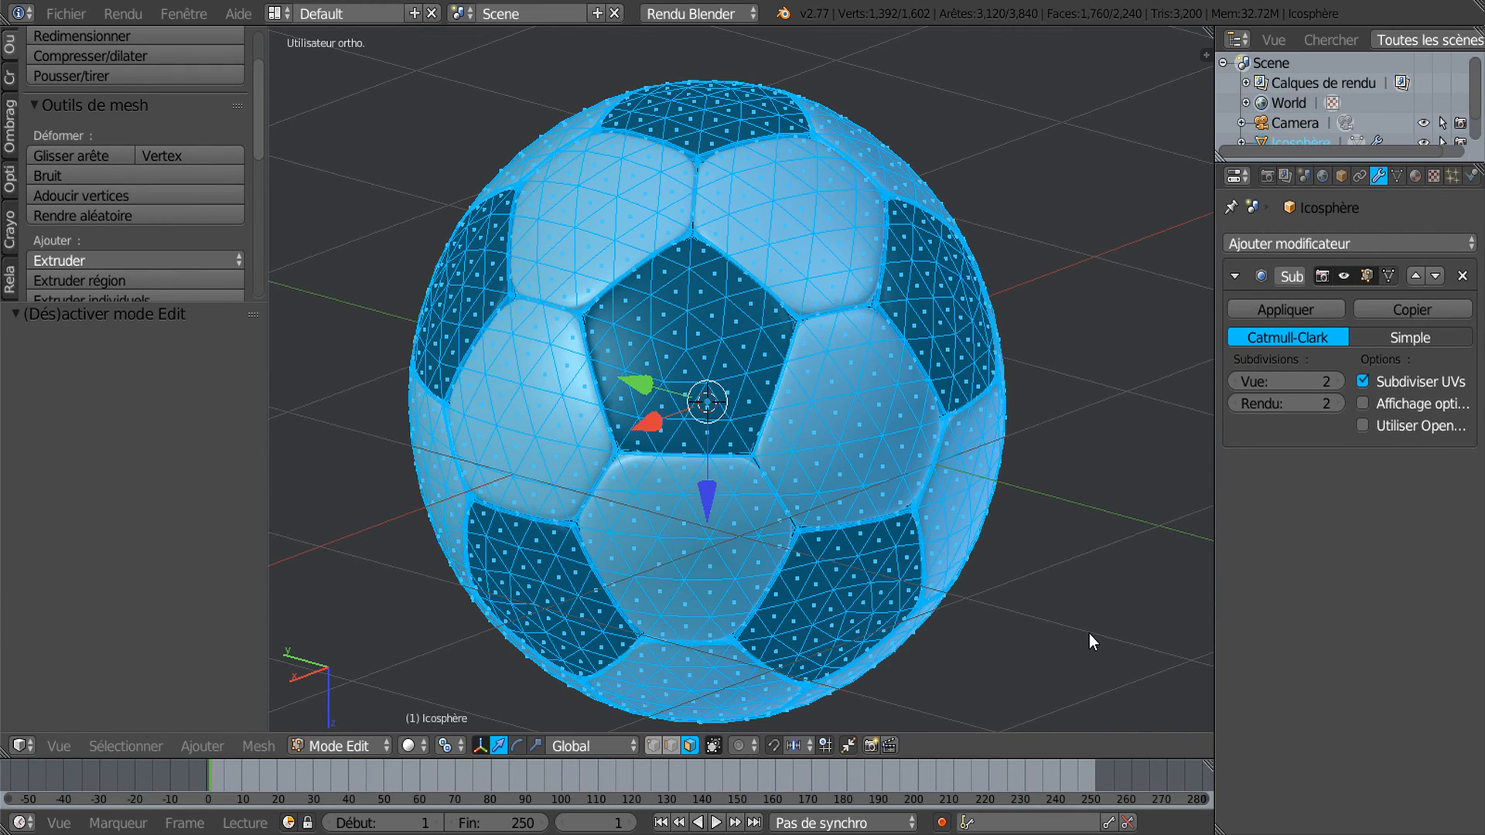
key("s")
left_click(1104, 636)
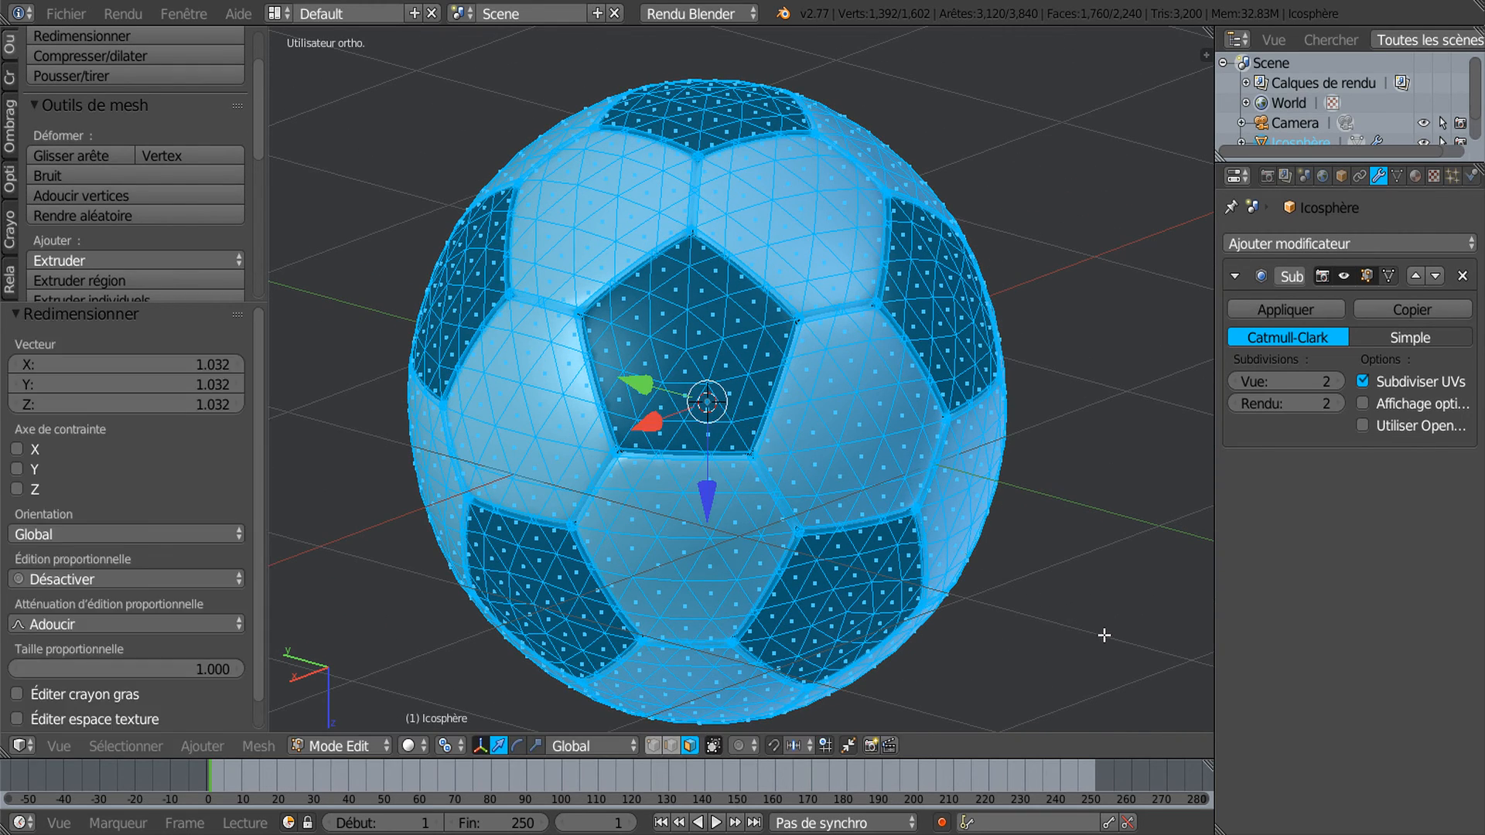
key("Tab")
Apply the Subsurf modifier to the ball's mesh
middle_click_drag(1037, 686, 798, 579)
scroll(813, 348, "down", 3)
middle_click_drag(851, 402, 969, 487)
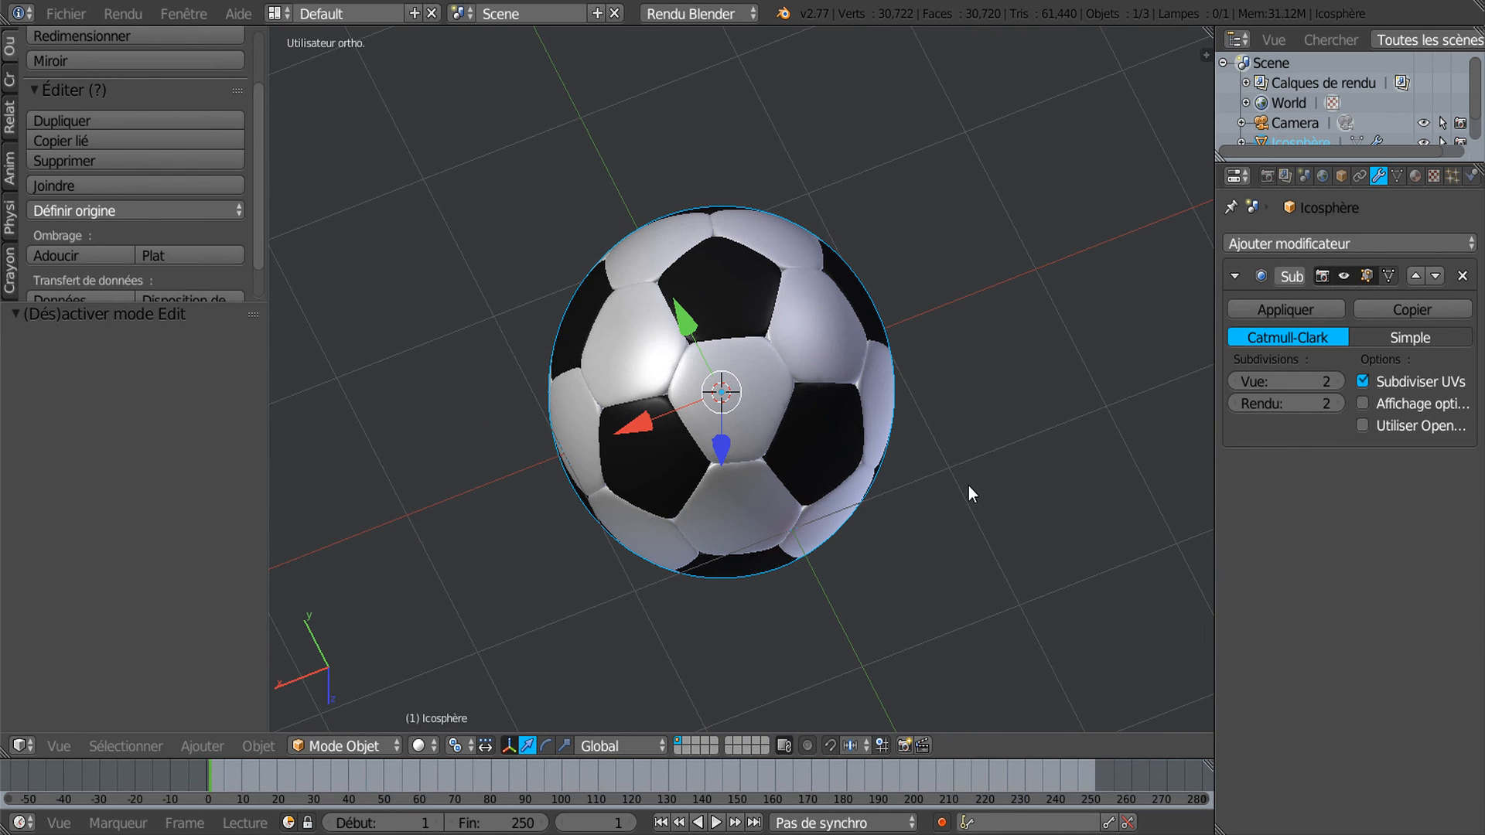
left_click(1286, 309)
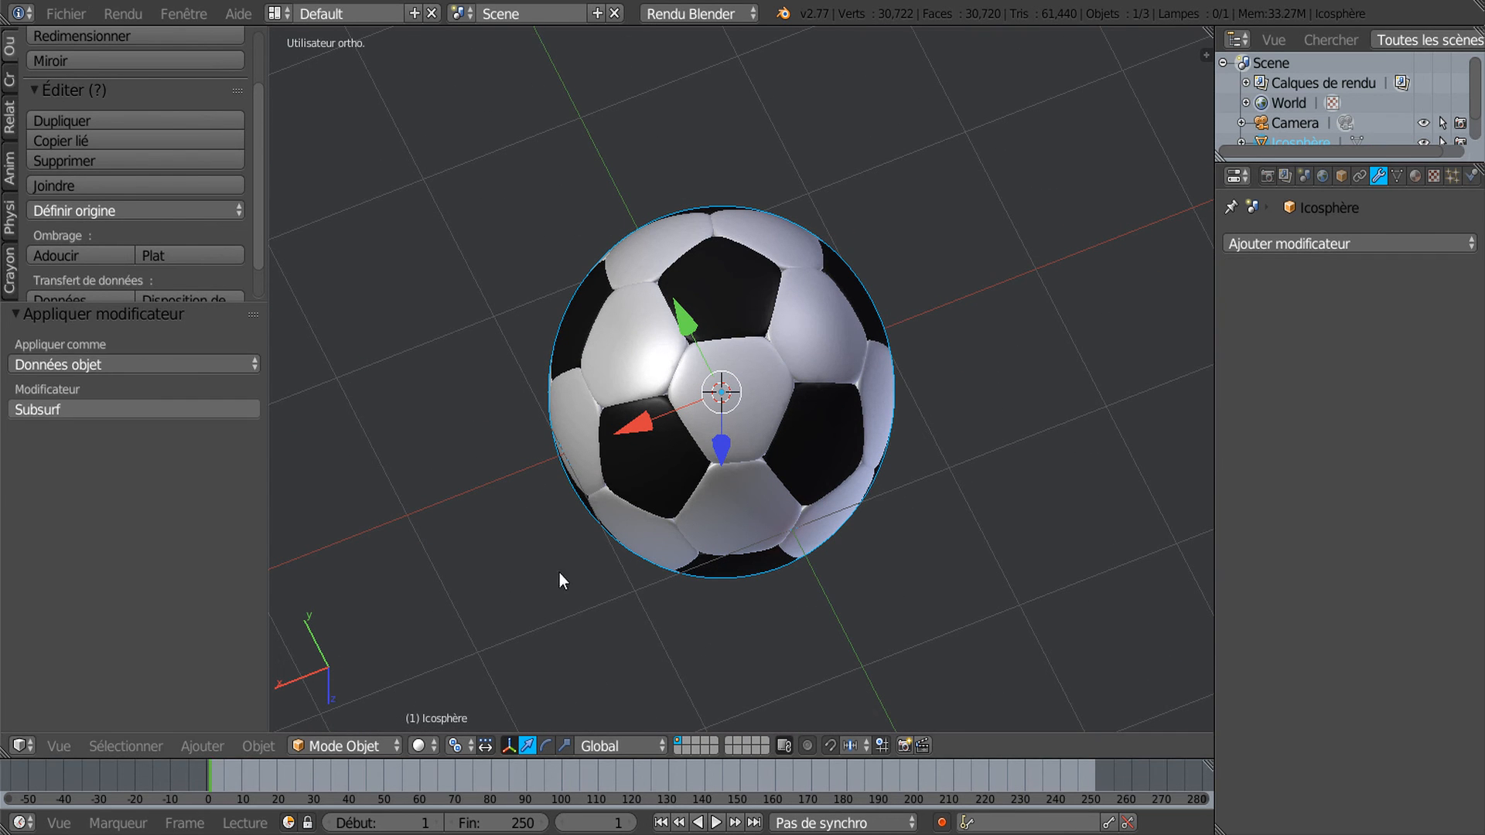
Inspect the finished ball's patches and seams from several angles, both close up and from farther away
scroll(624, 495, "up", 4)
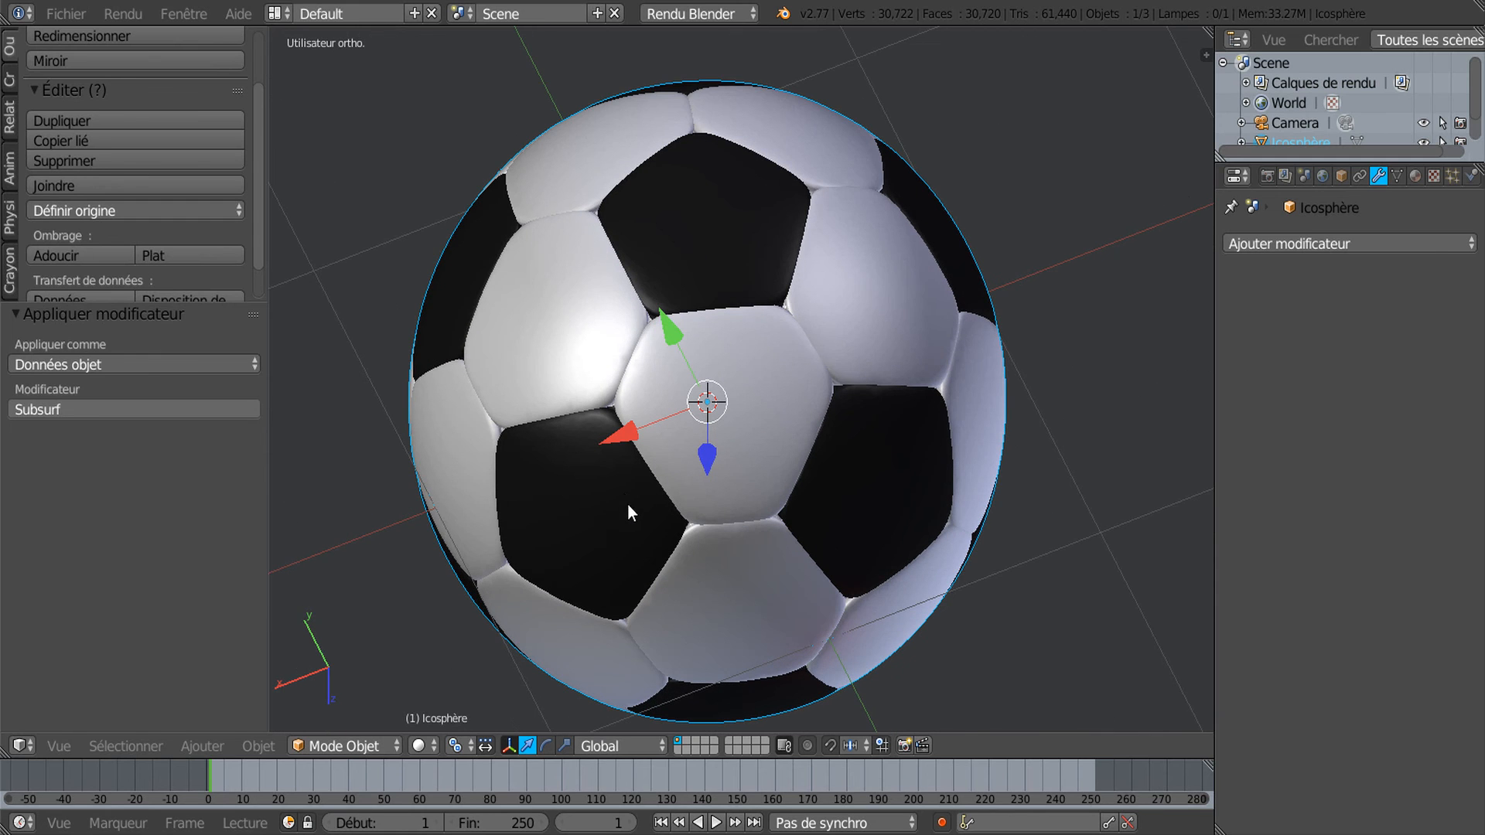
middle_click_drag(628, 502, 706, 439)
scroll(705, 439, "down", 1)
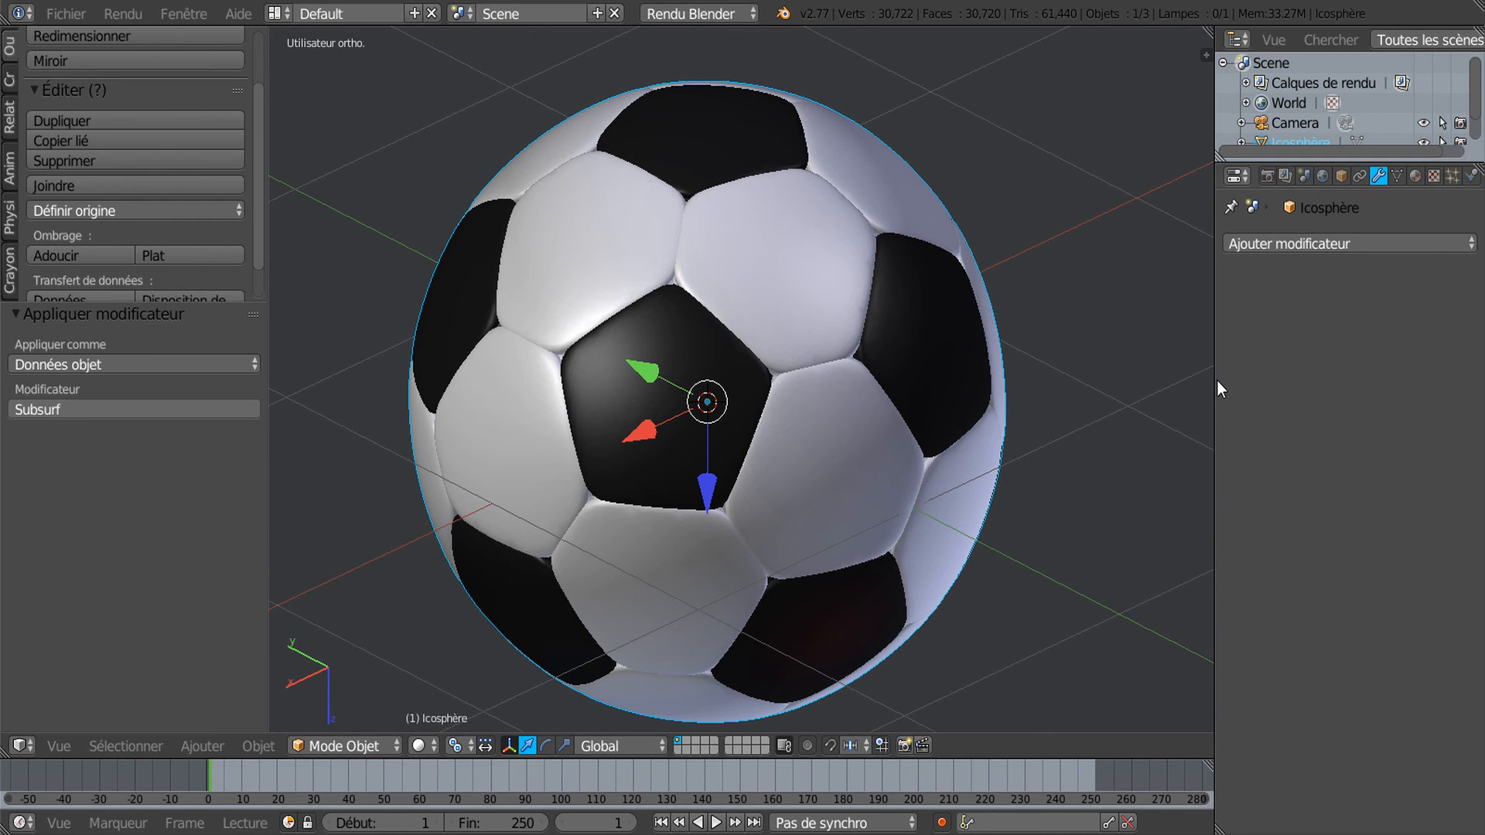
left_click_drag(1255, 380, 1255, 380)
scroll(1148, 464, "down", 6)
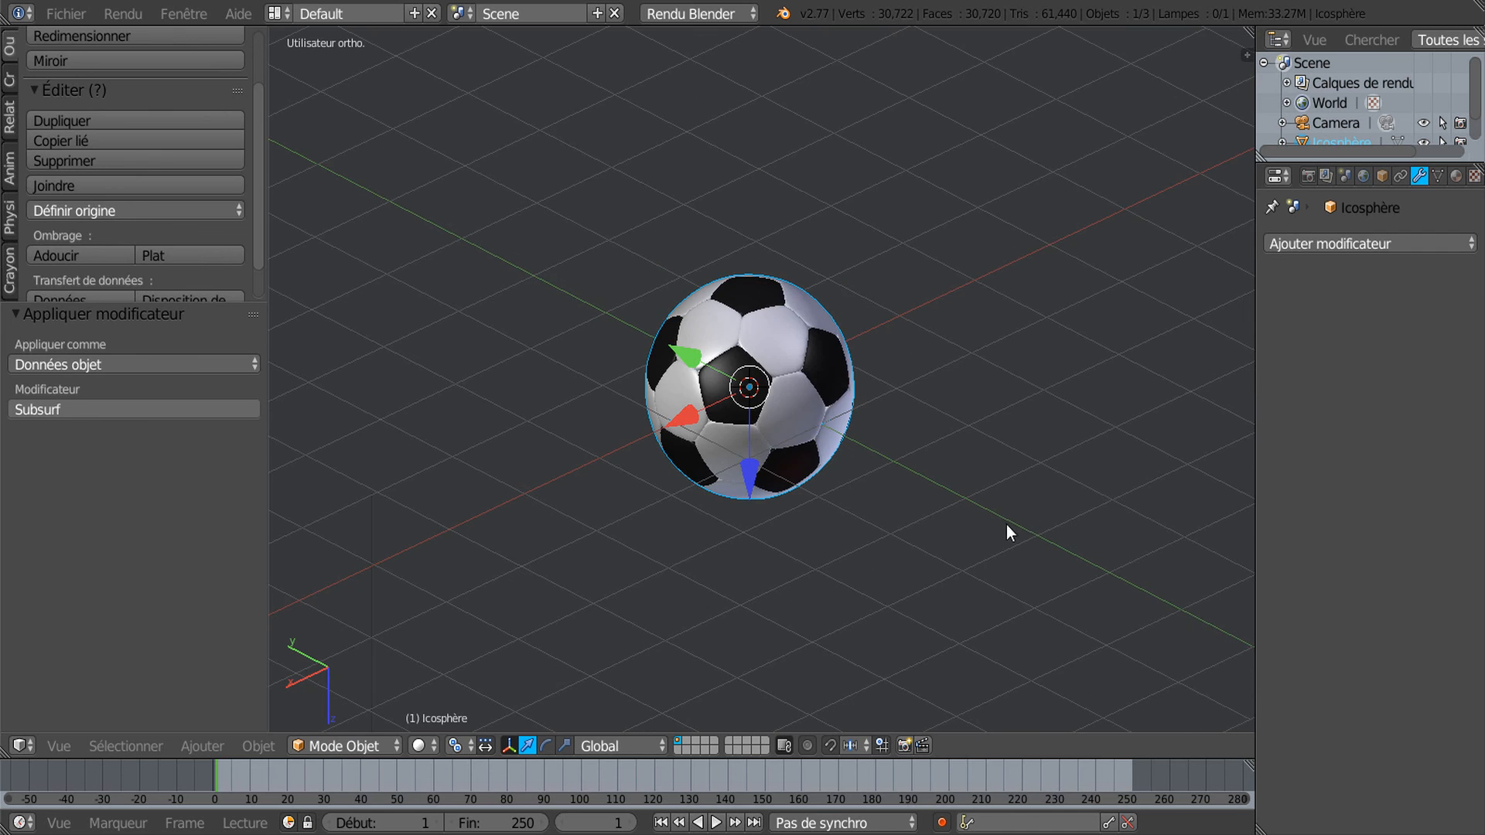
middle_click_drag(1005, 524, 996, 469)
middle_click_drag(819, 476, 854, 497)
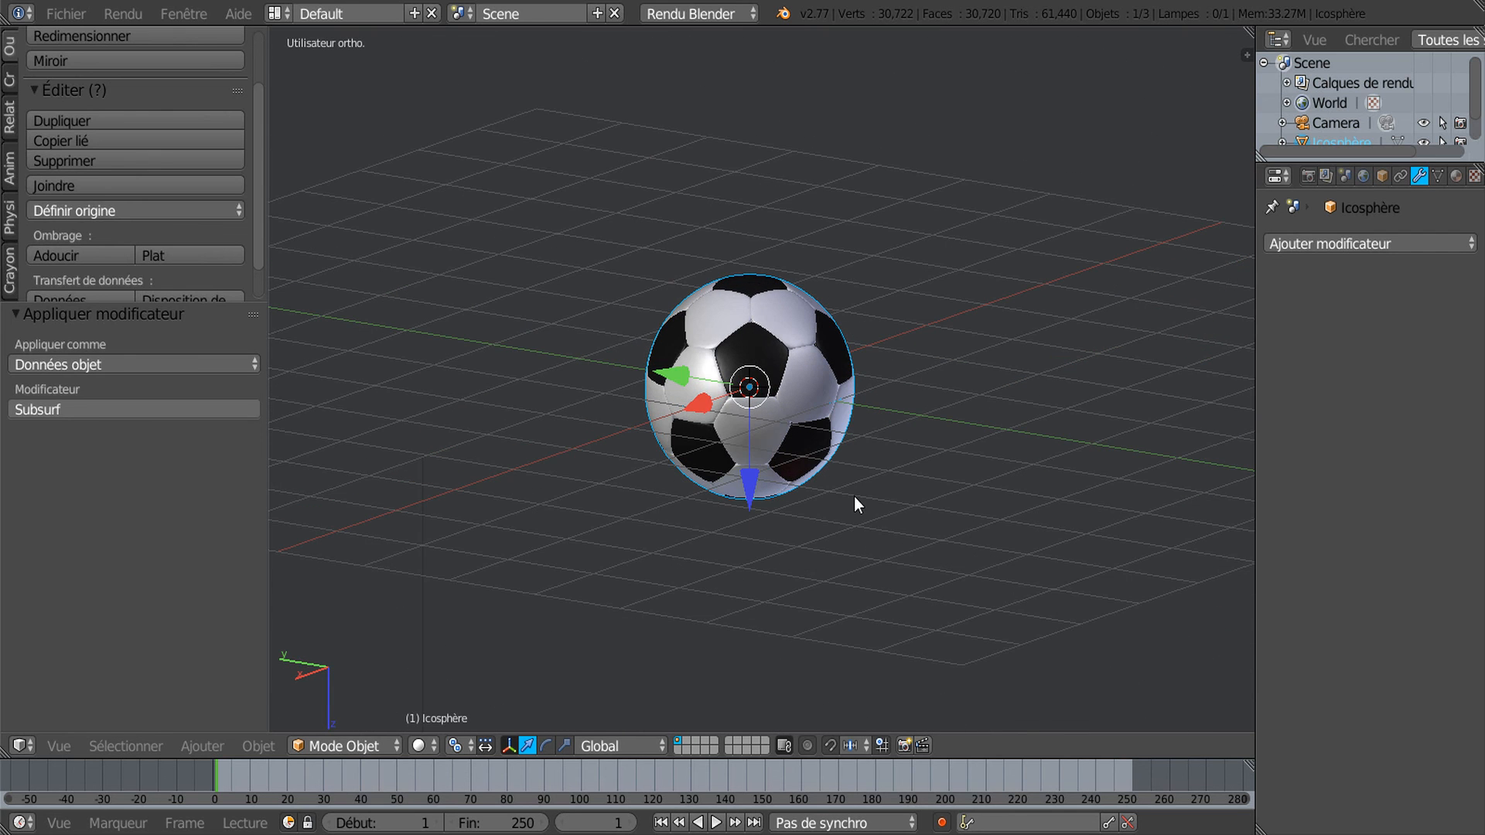
scroll(854, 496, "up", 4)
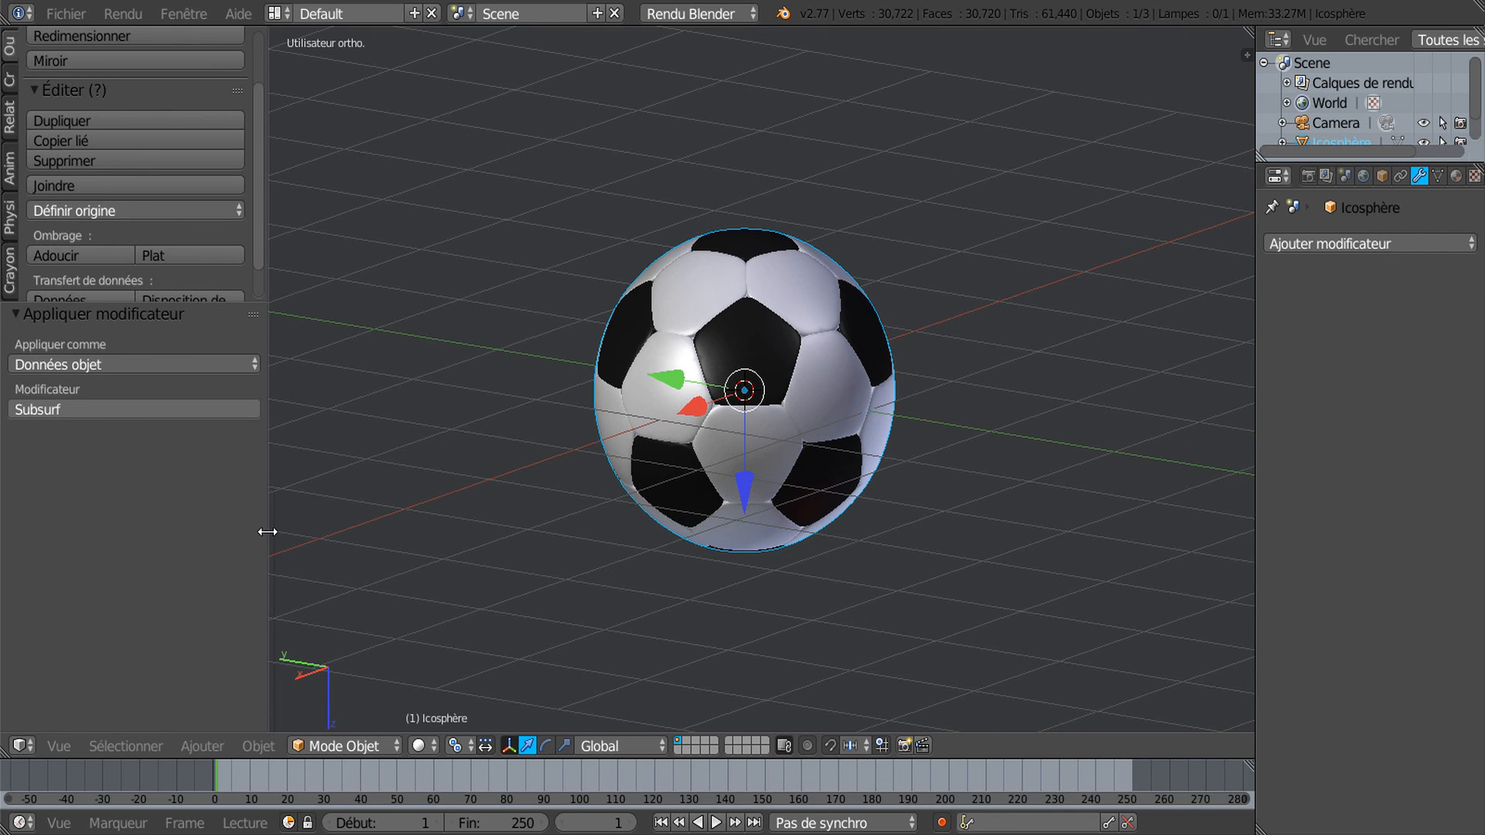
Narrow the tool shelf and the properties area to give the 3D view of the ball more room
left_click_drag(267, 532, 118, 554)
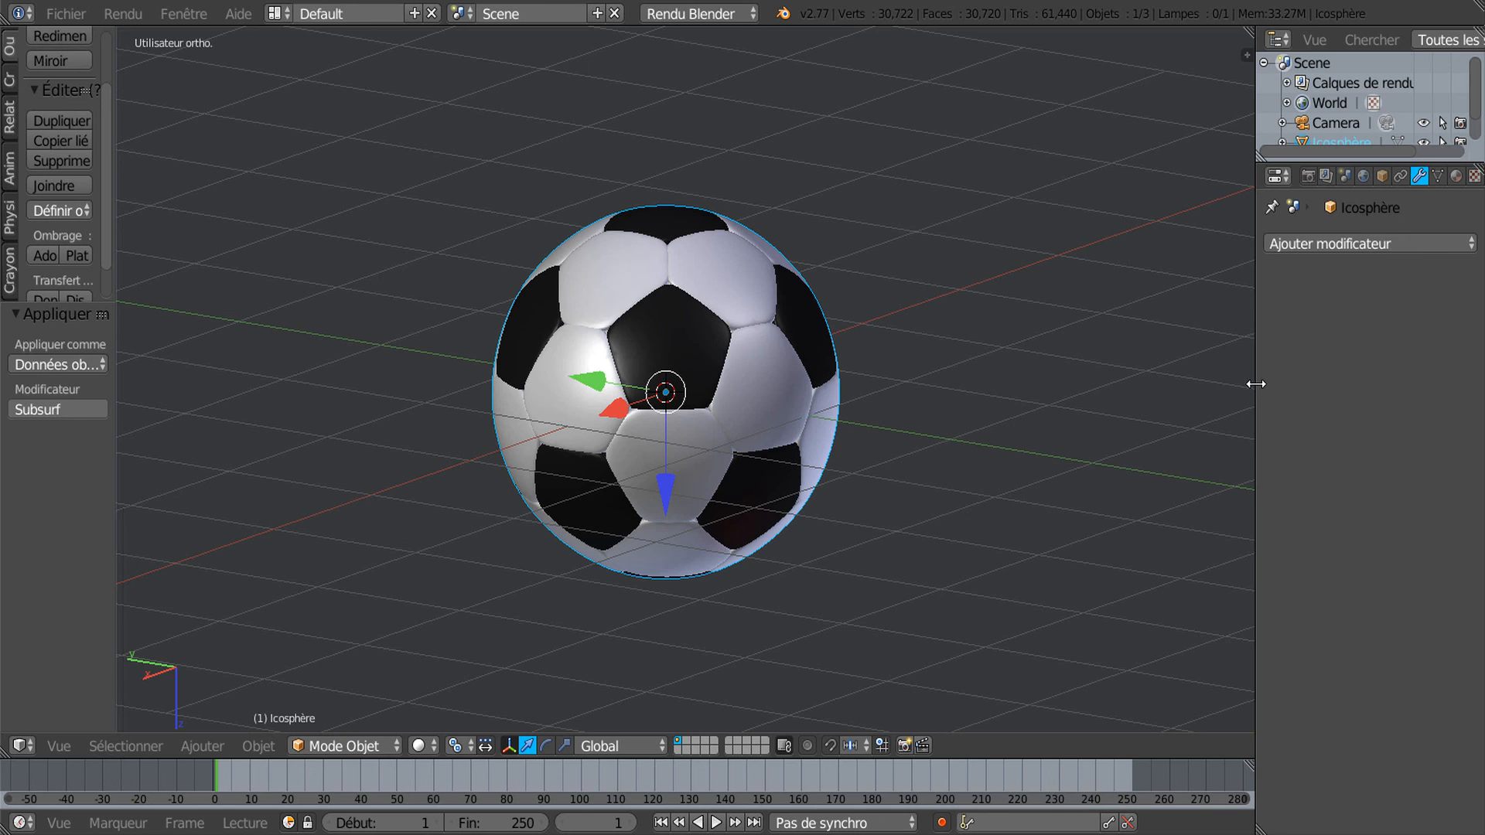
left_click_drag(1256, 384, 1360, 379)
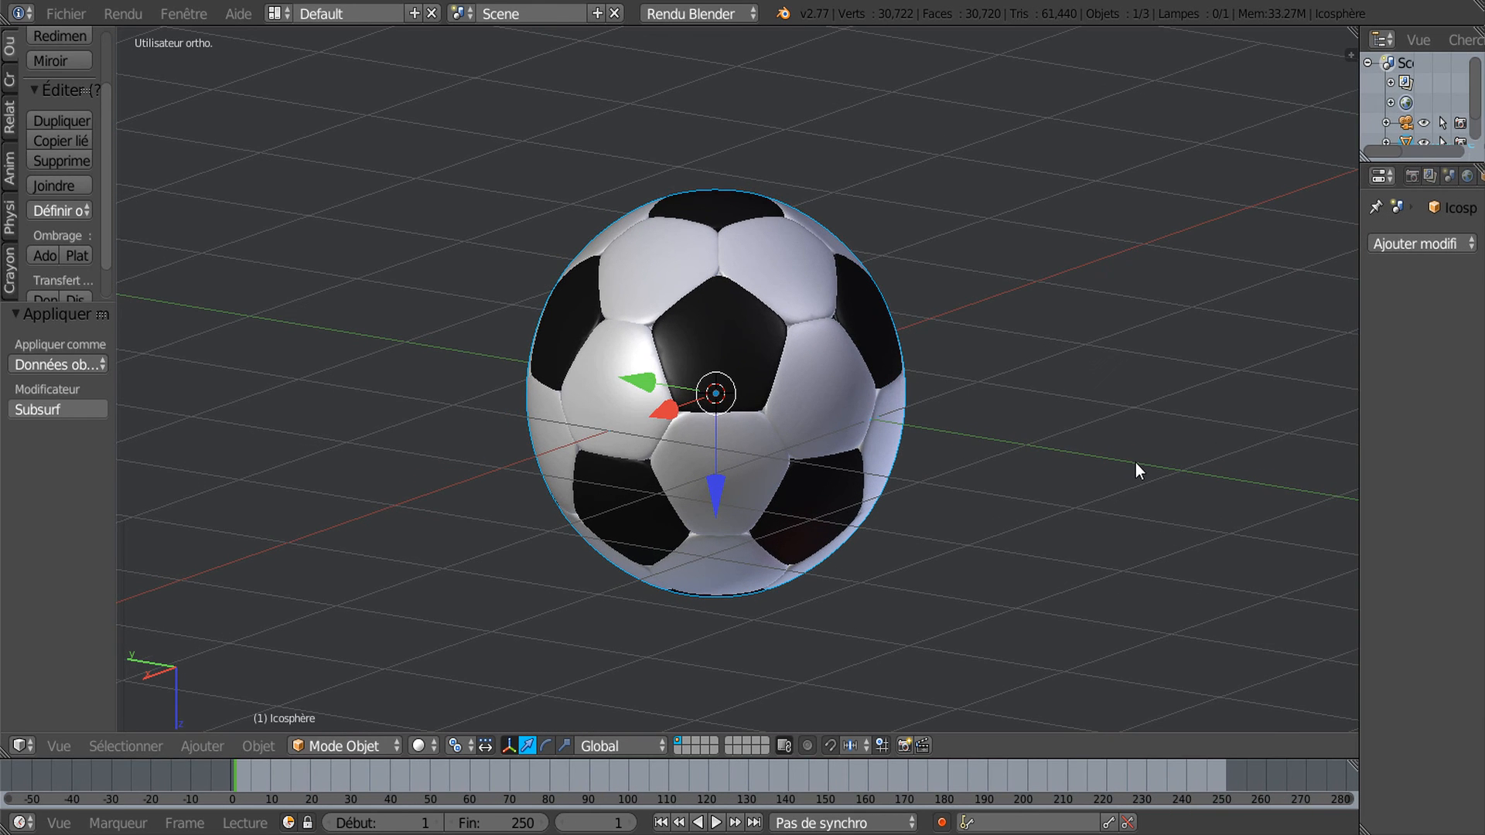
scroll(1136, 462, "down", 1)
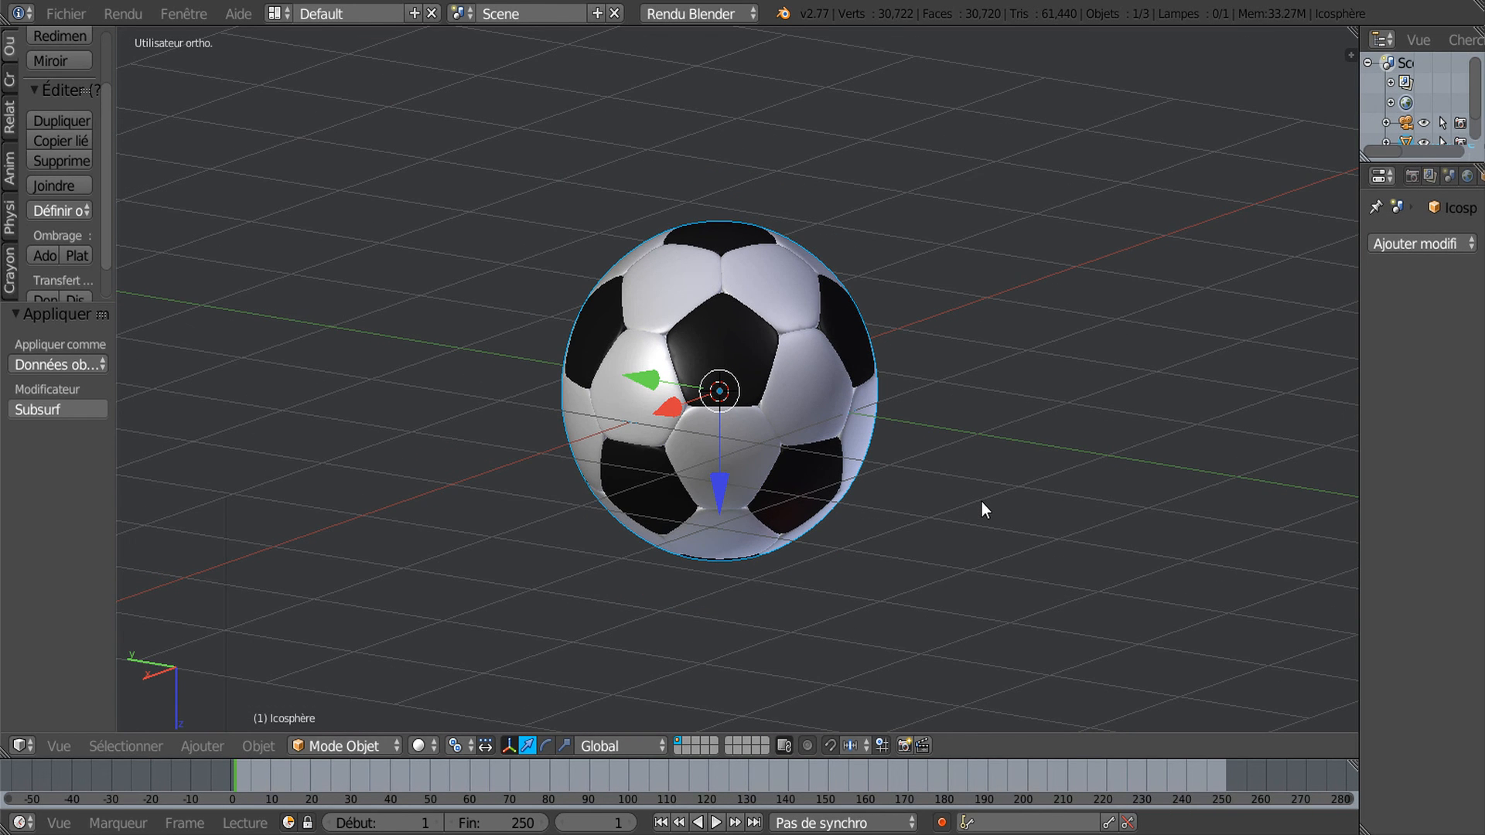